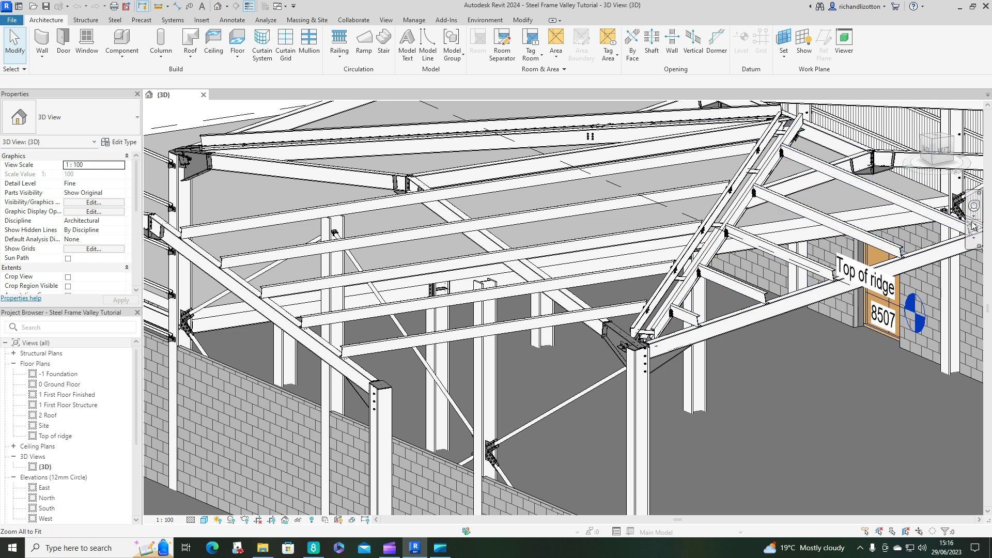
Zoom in and orbit the 3D view to frame the brace base connection at the valley rafter foot
scroll(662, 327, "up", 2)
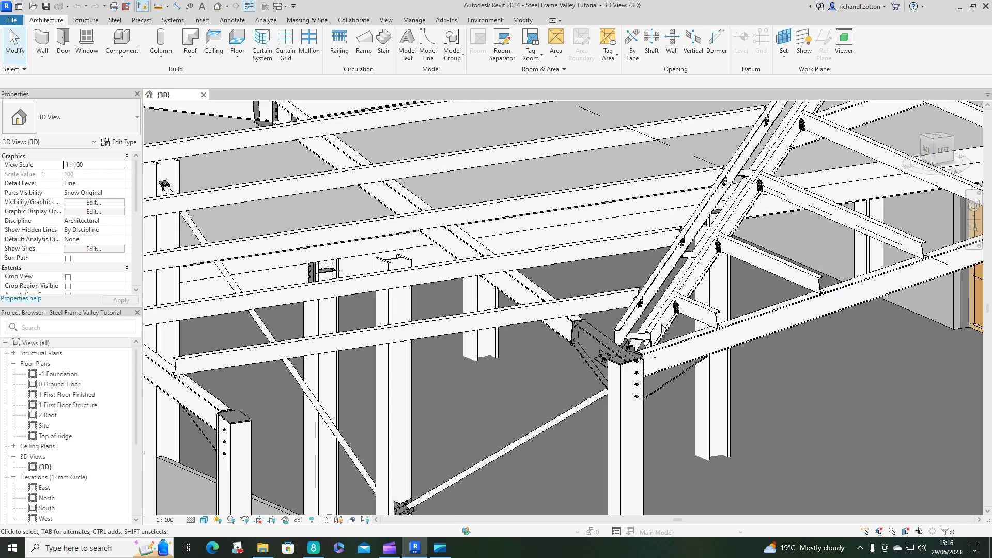
scroll(646, 338, "up", 2)
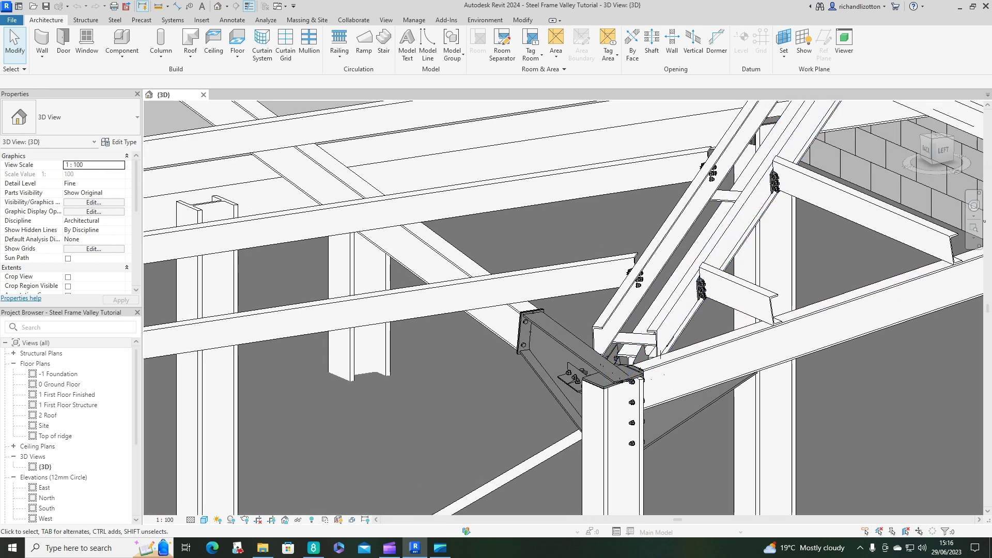
middle_click_drag(646, 338, 665, 356, "shift")
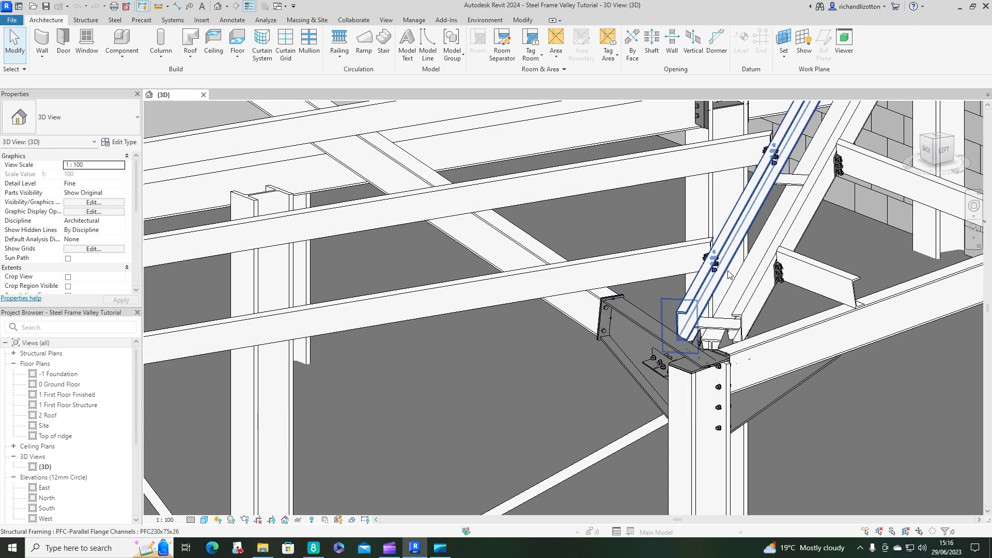
Set the active work plane to a face of the PFC230x75x26 channel at the valley connection
left_click(784, 52)
left_click(798, 98)
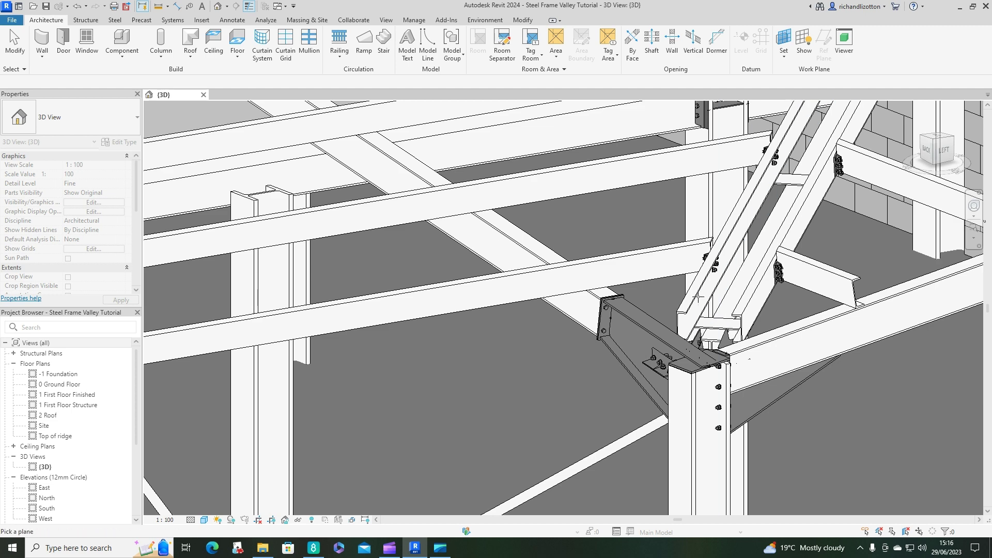
scroll(692, 302, "up", 4)
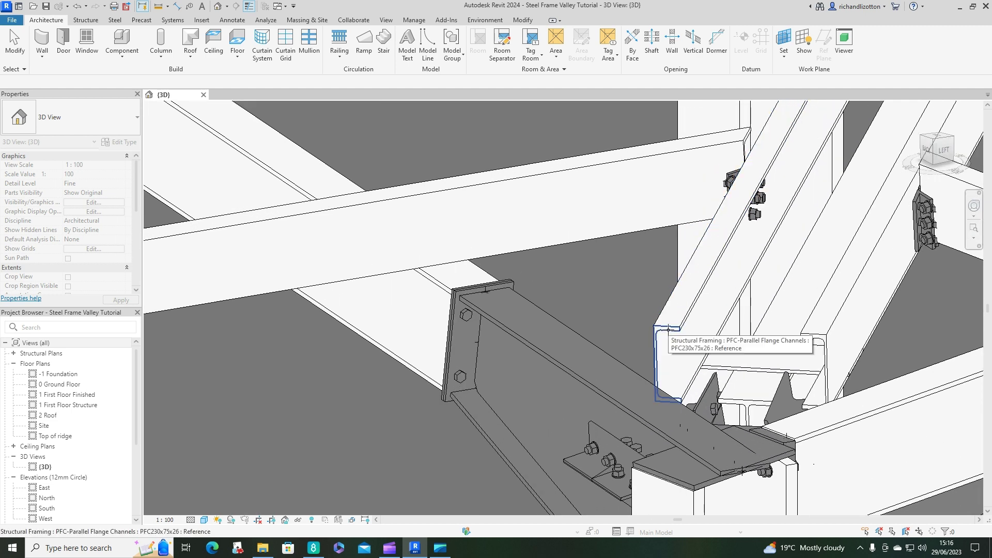
left_click(668, 328)
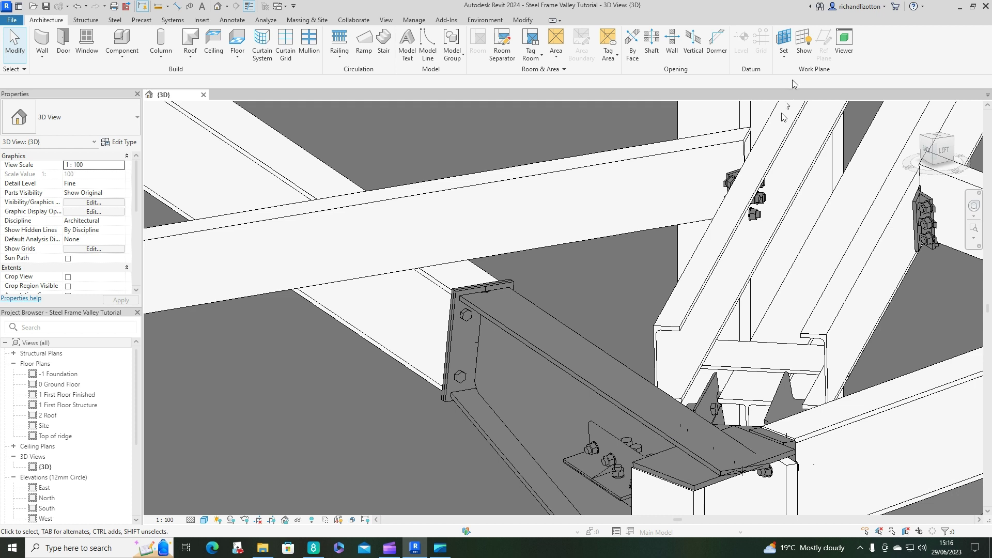
Open the Workplane Viewer and zoom and pan it onto the column connection beneath the valley
left_click(847, 46)
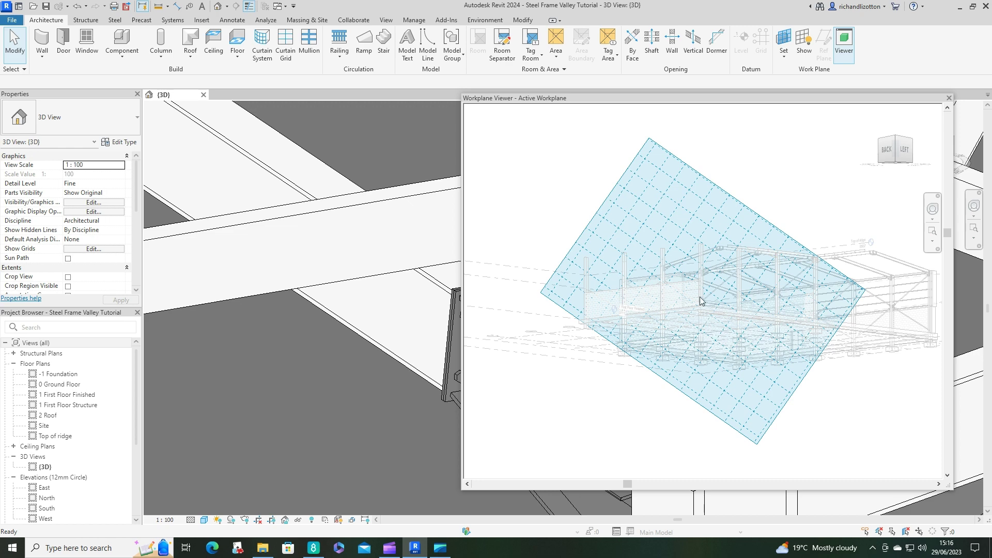
scroll(700, 299, "up", 6)
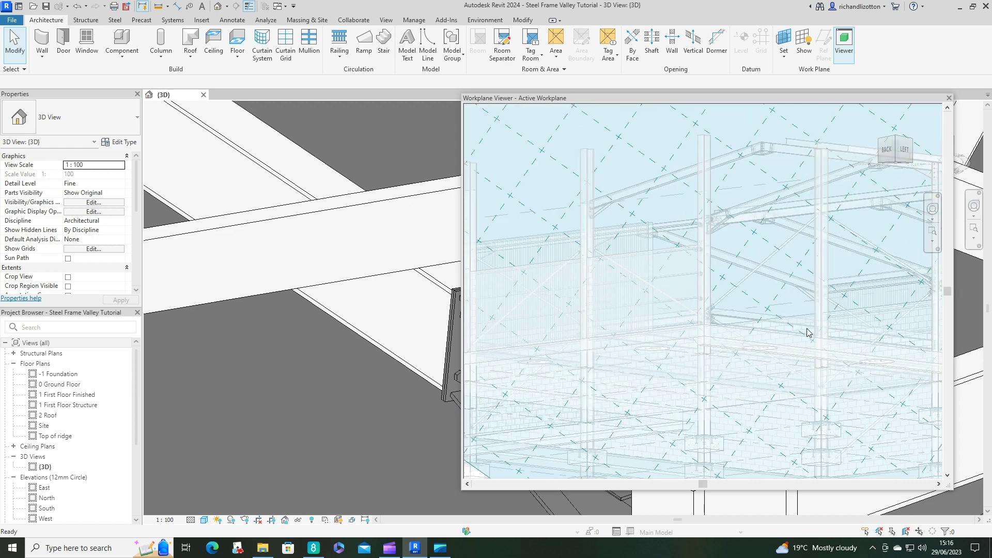
scroll(804, 328, "down", 6)
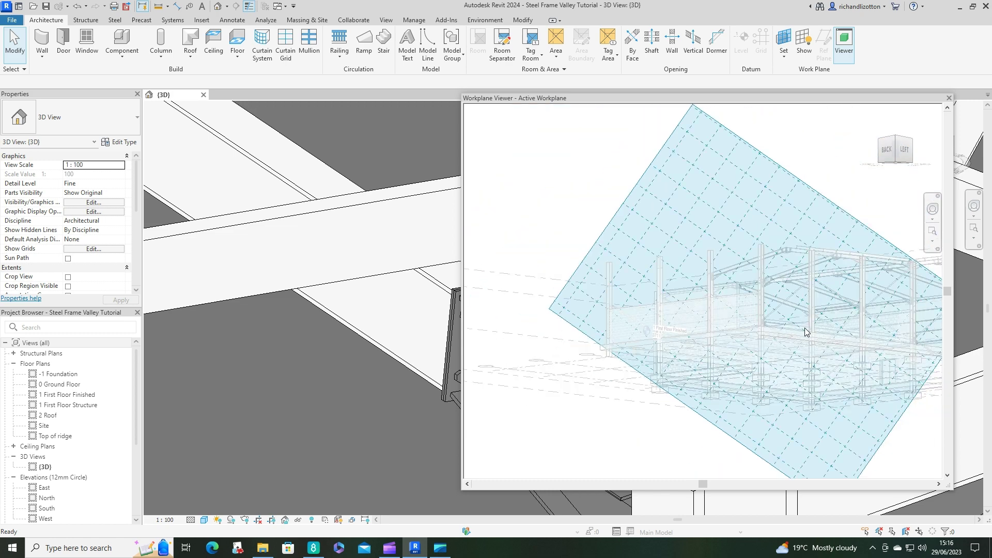
scroll(804, 328, "down", 3)
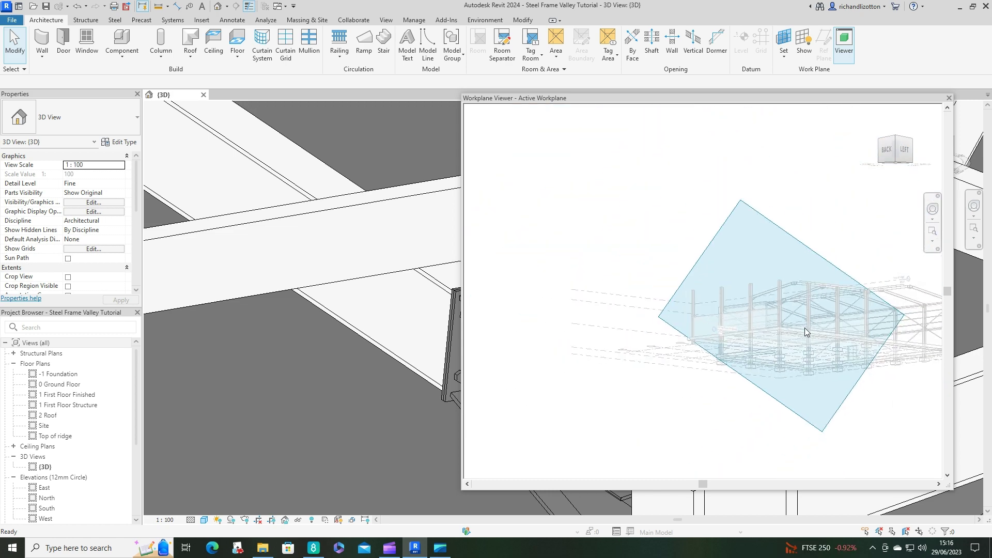
scroll(804, 327, "down", 3)
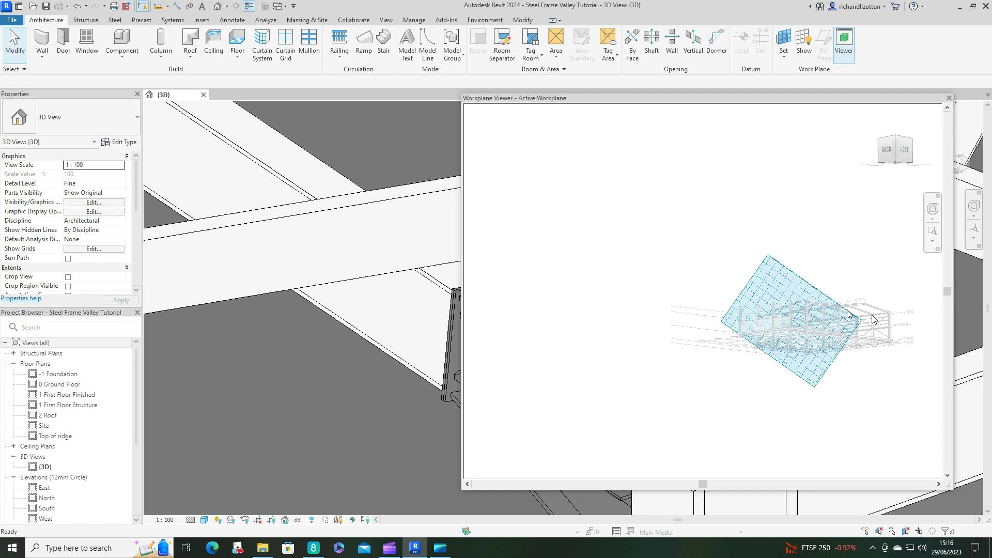
scroll(847, 314, "up", 5)
scroll(821, 288, "up", 3)
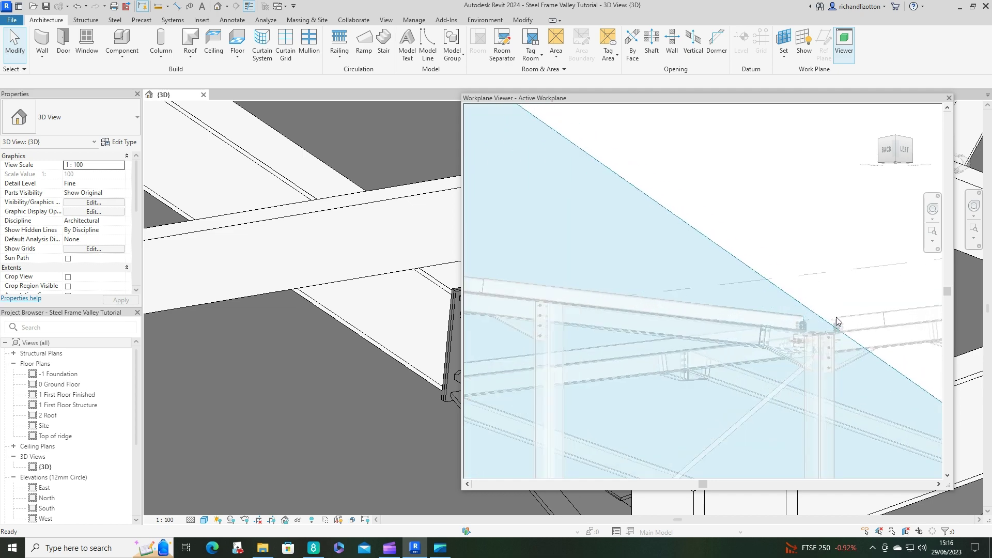
scroll(834, 328, "up", 3)
scroll(830, 352, "up", 4)
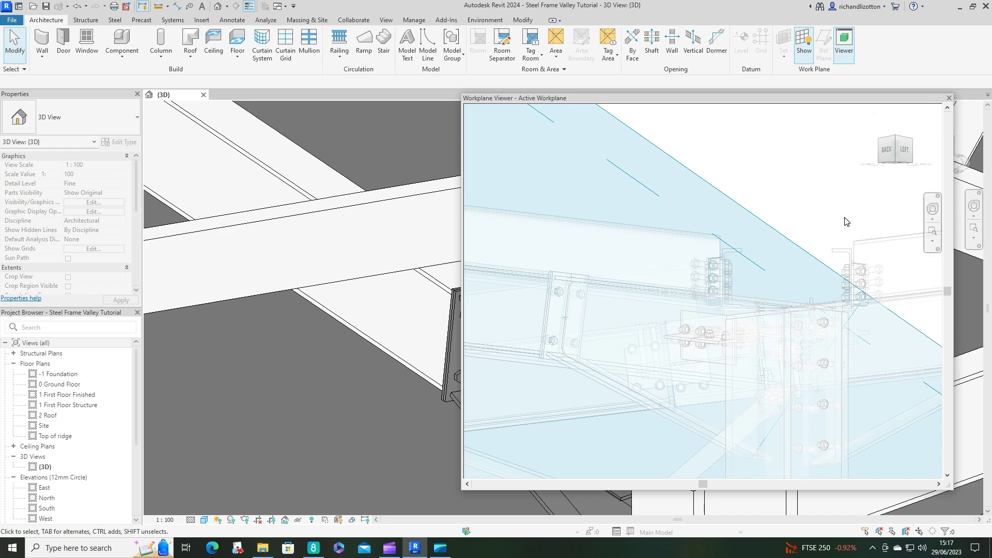
scroll(846, 221, "down", 5)
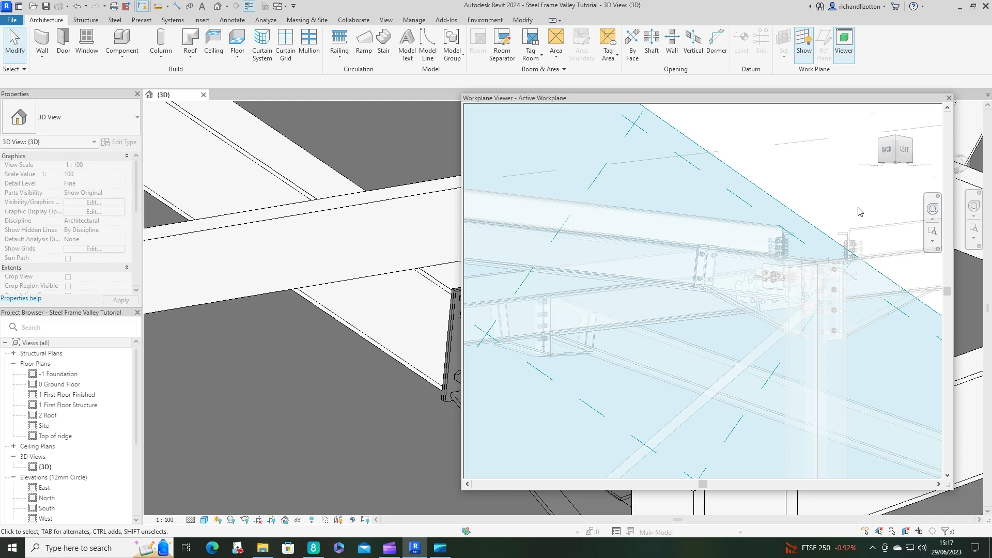
middle_click_drag(847, 222, 682, 273)
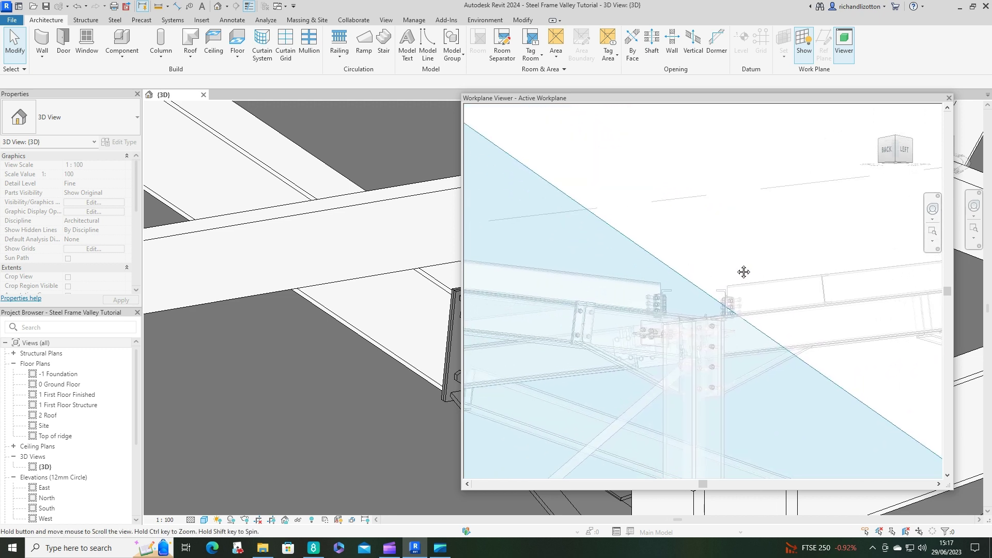
scroll(708, 294, "up", 2)
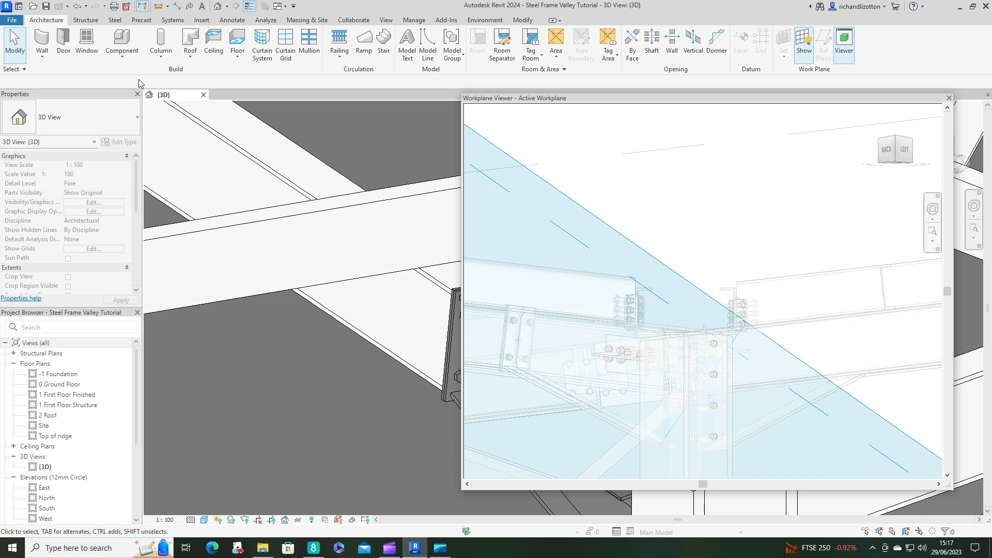
Create a Model In-Place element in the Generic Models category named 'Val'
left_click(122, 56)
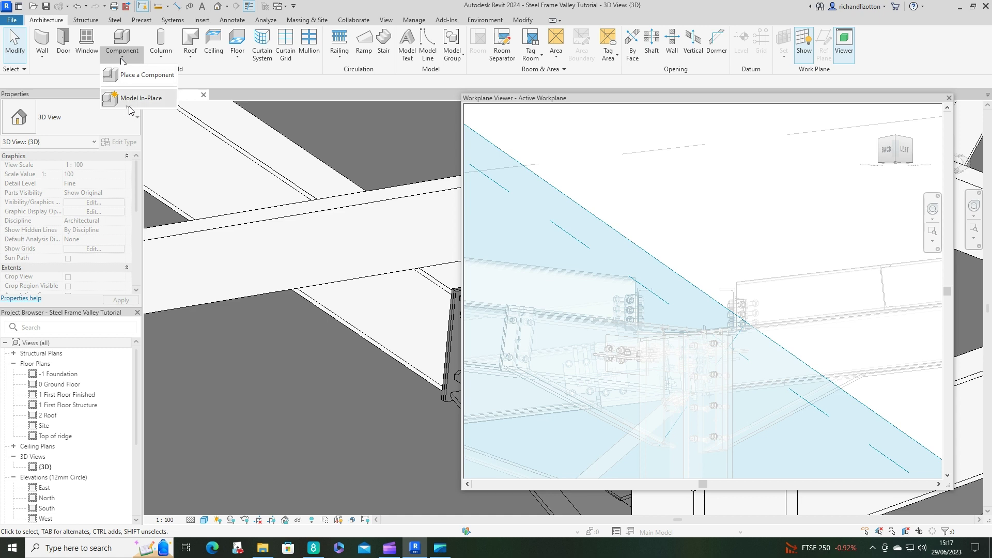
left_click(140, 98)
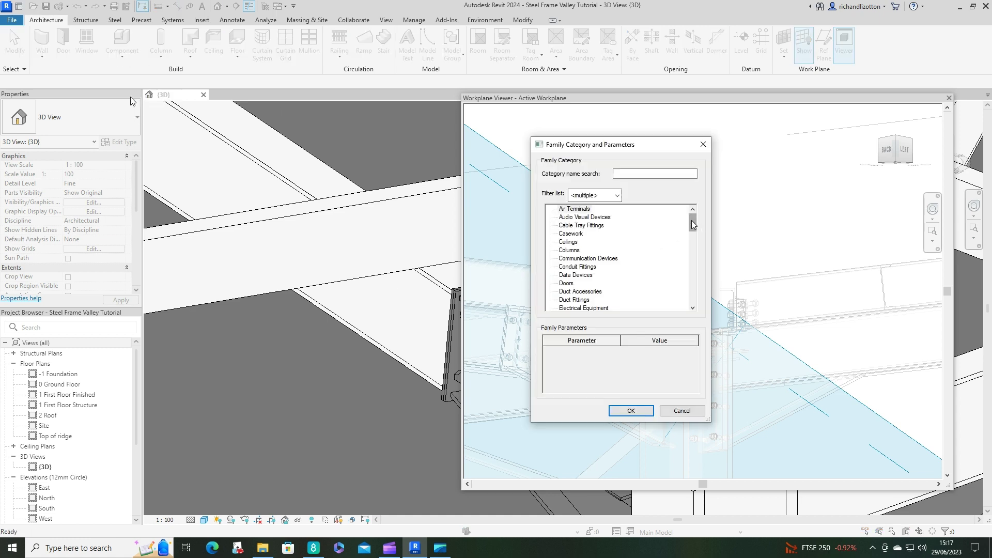
left_click_drag(692, 224, 692, 250)
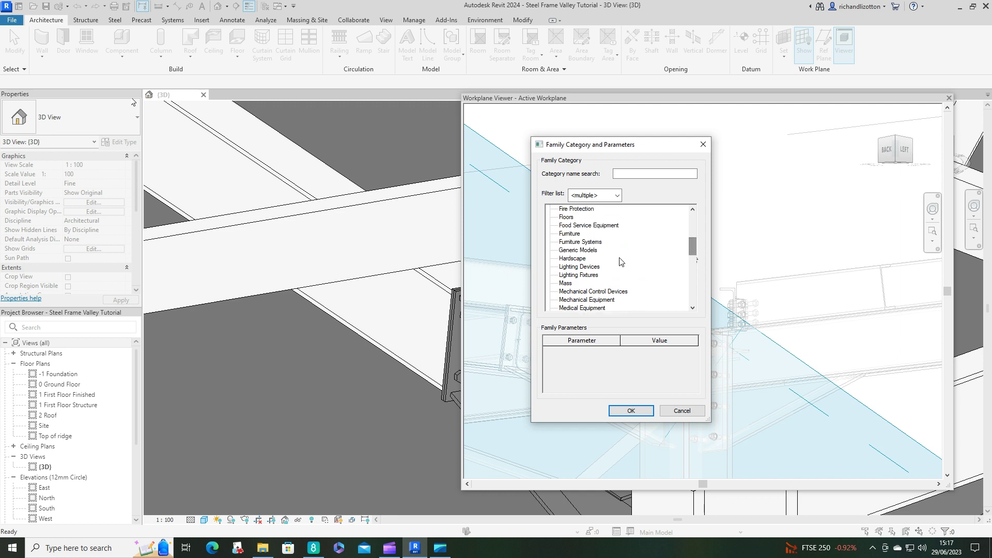
left_click(591, 250)
left_click(630, 410)
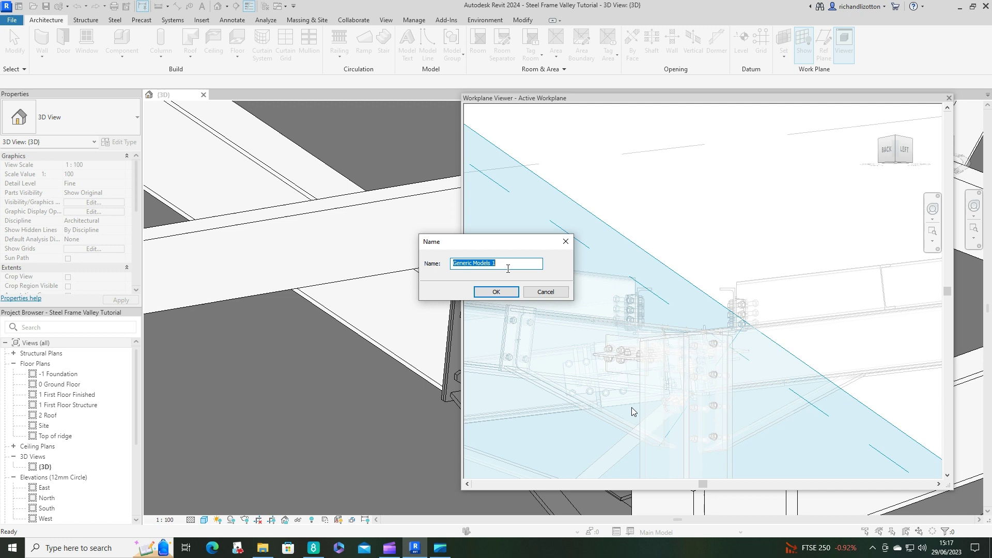
type("Valley base")
left_click(496, 292)
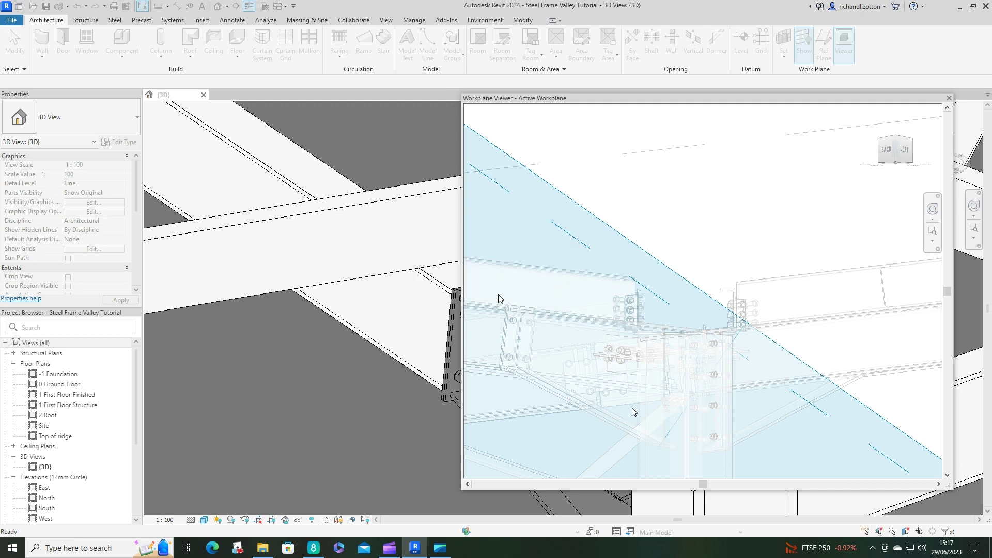
scroll(705, 330, "up", 5)
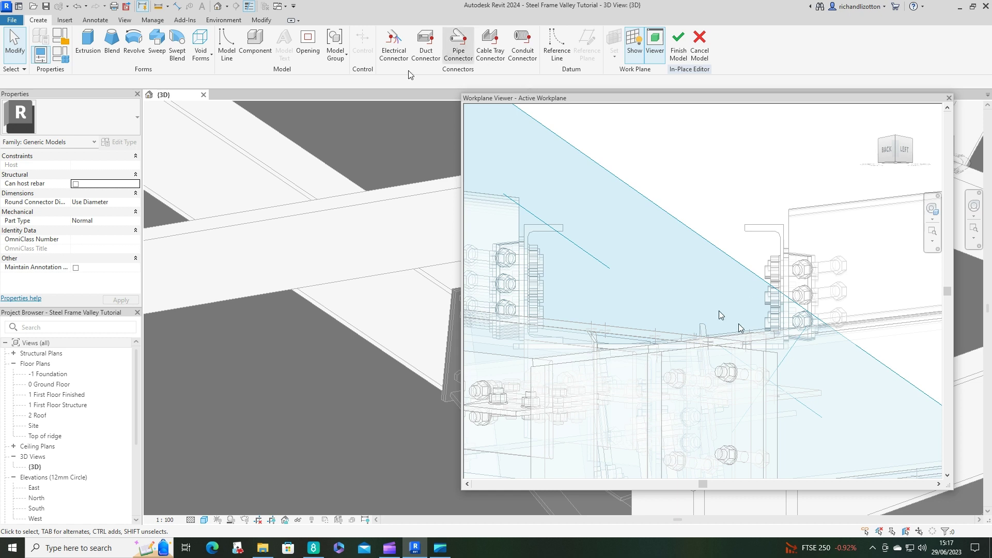
Start an Extrusion sketch and frame the column connection in the Workplane Viewer
left_click(89, 46)
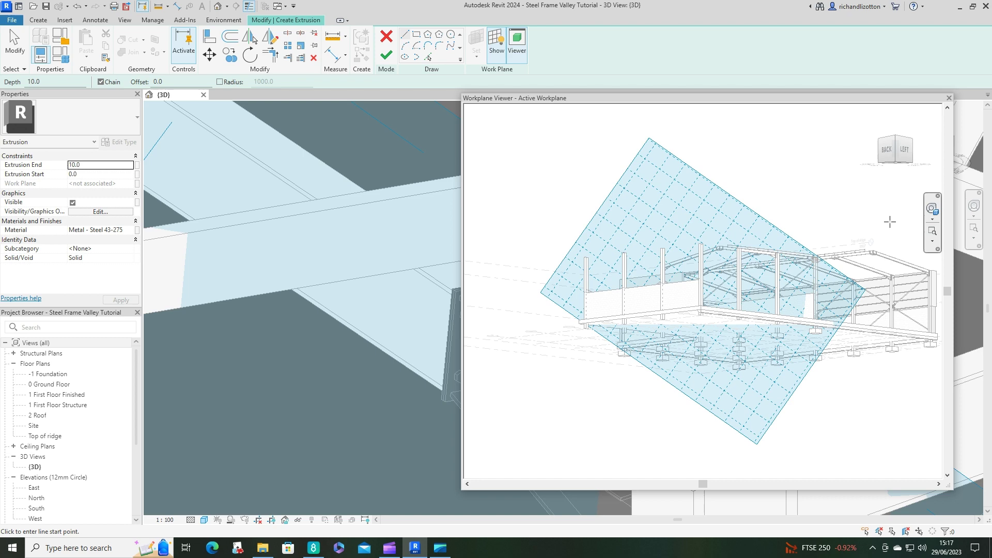
middle_click_drag(872, 214, 727, 261)
scroll(727, 262, "up", 8)
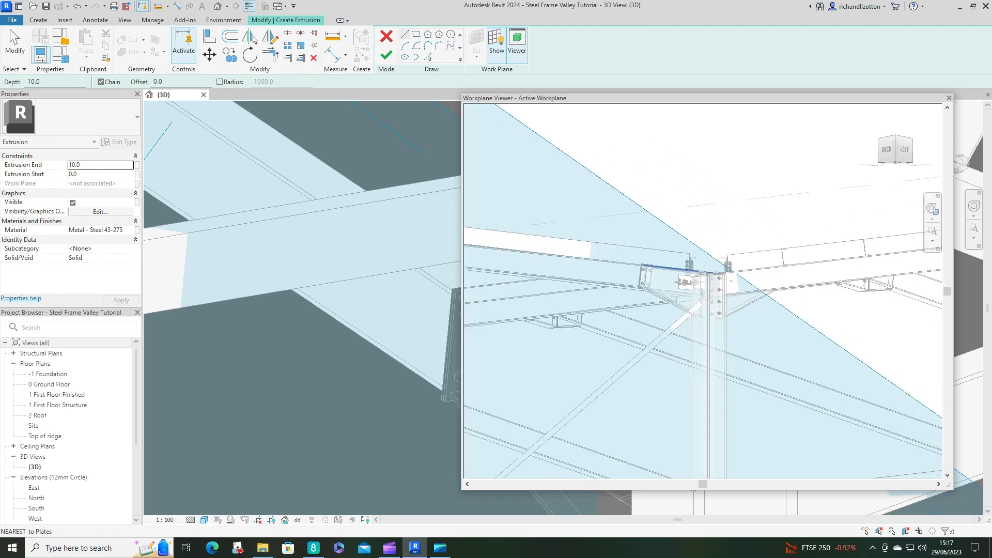
scroll(717, 222, "up", 3)
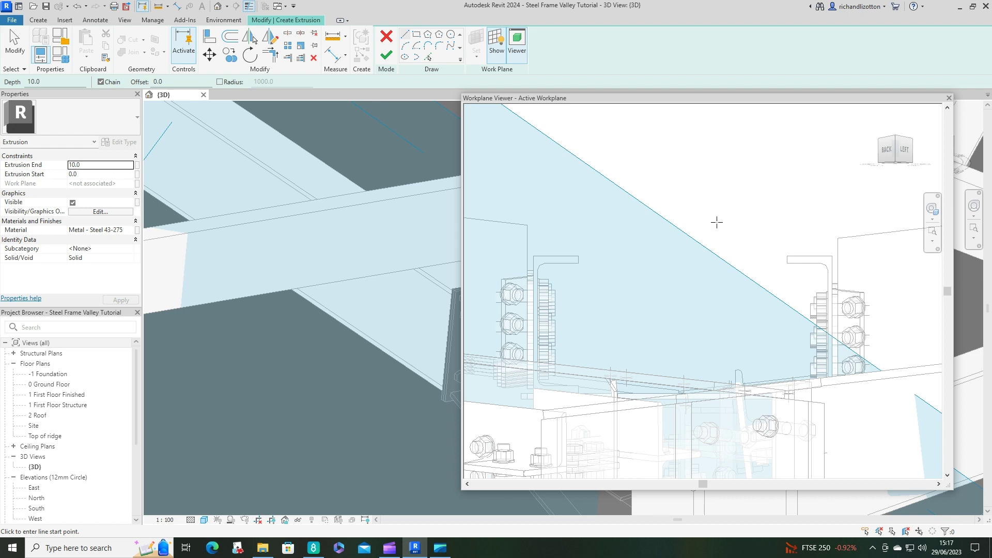
Sketch chained lines along the plate edge: a 145° angled segment and a vertical segment beside the purlin
left_click(559, 364)
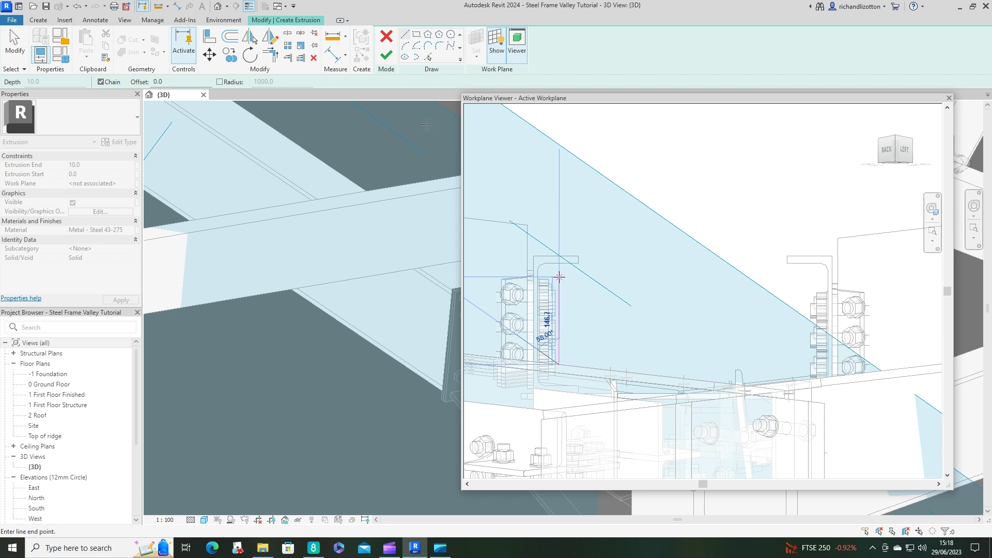
scroll(559, 274, "up", 3)
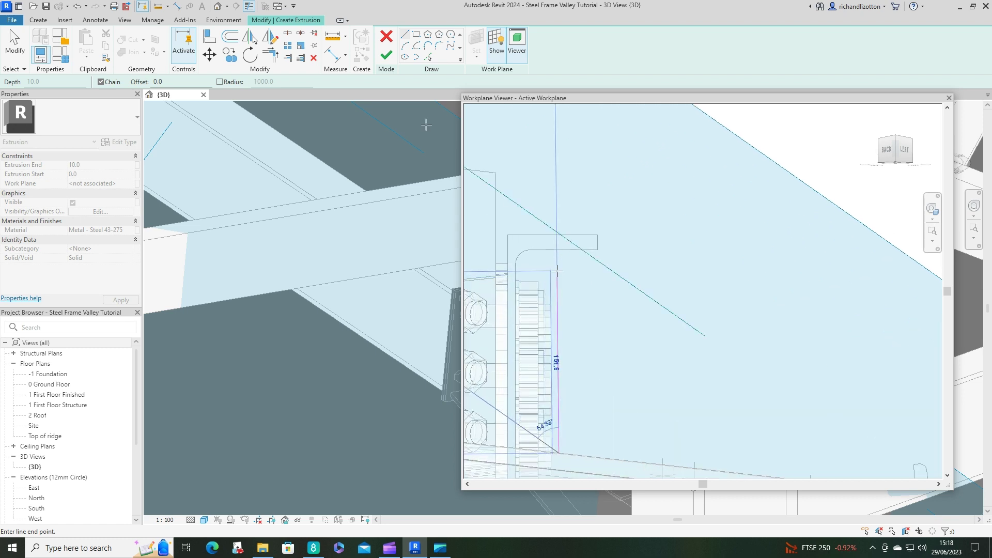
left_click(559, 273)
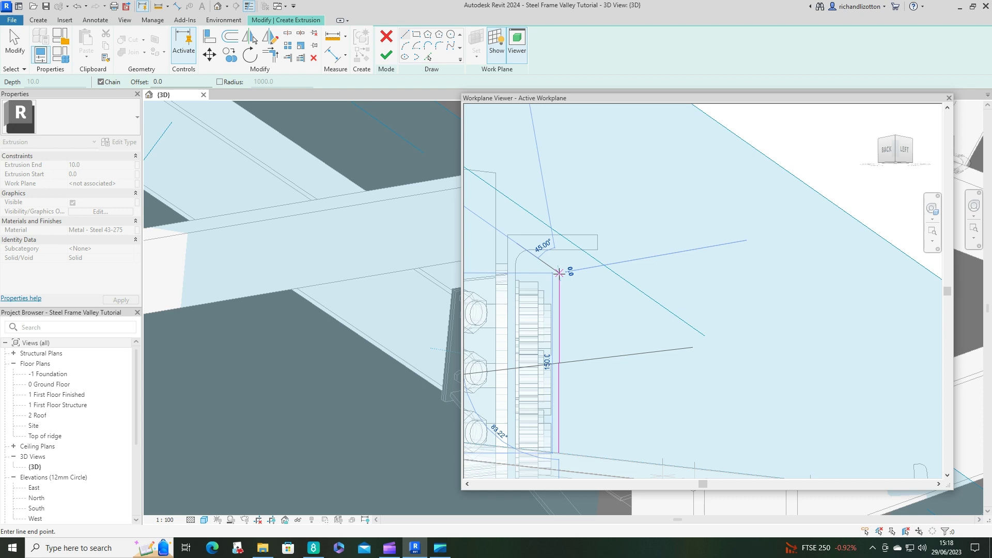
scroll(692, 413, "down", 4)
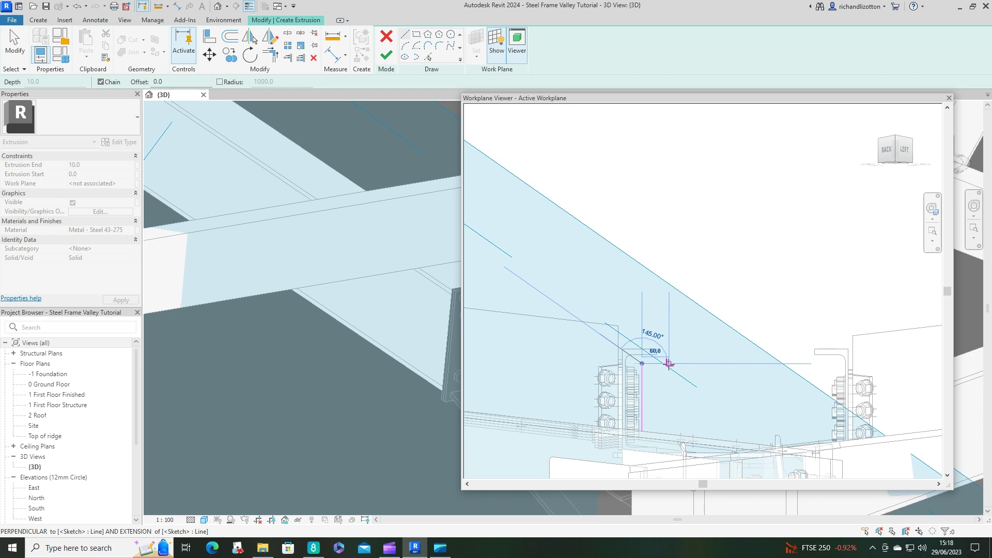
scroll(668, 363, "up", 4)
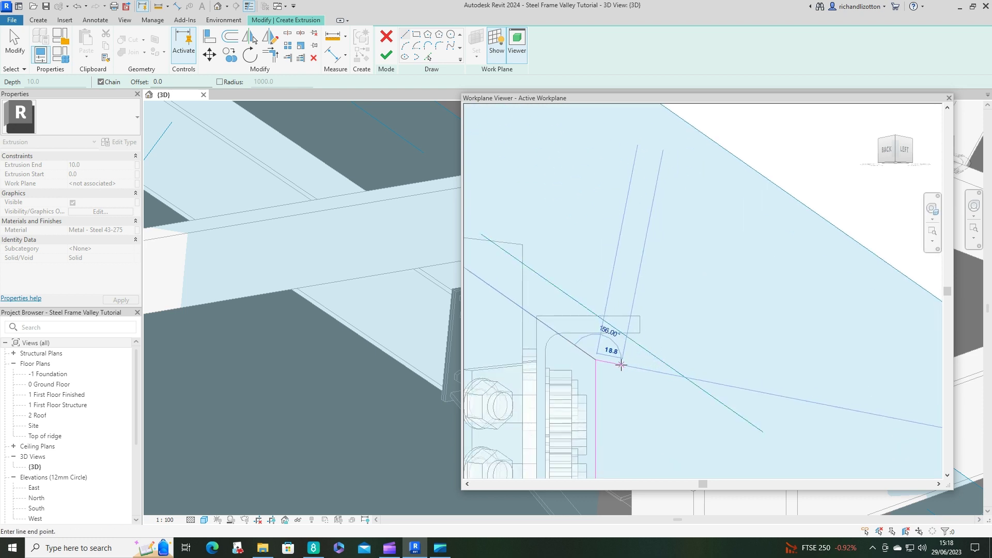
scroll(604, 358, "up", 3)
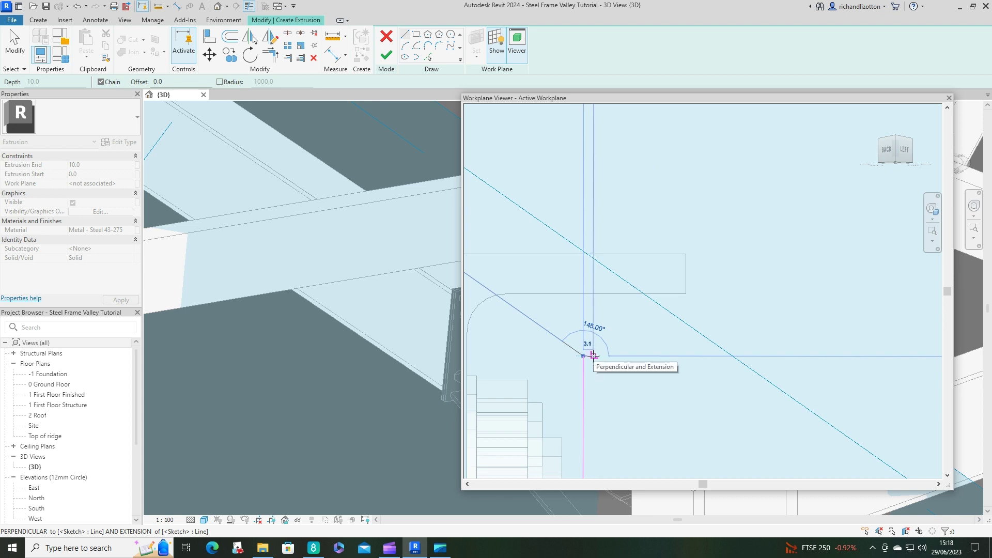
scroll(592, 356, "up", 1)
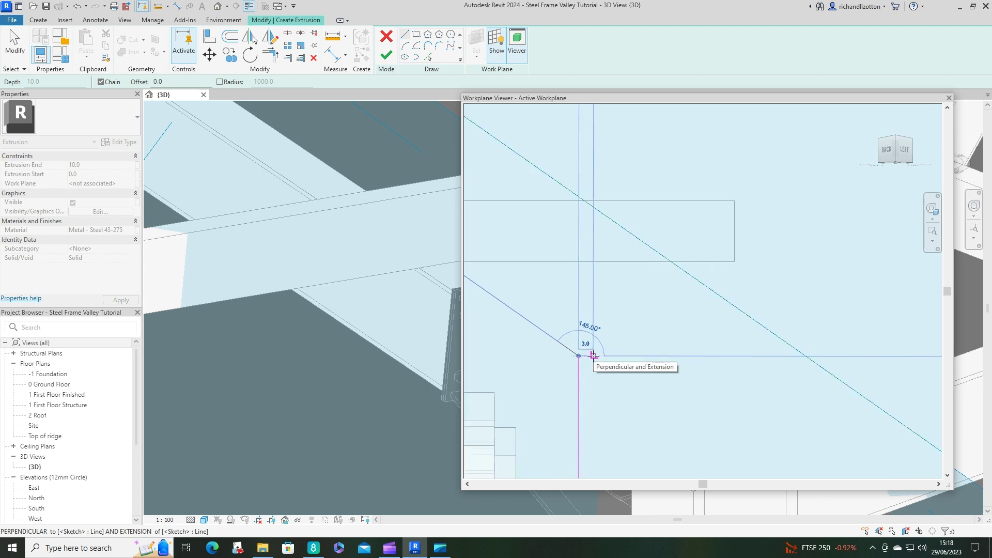
left_click(592, 356)
scroll(604, 405, "down", 2)
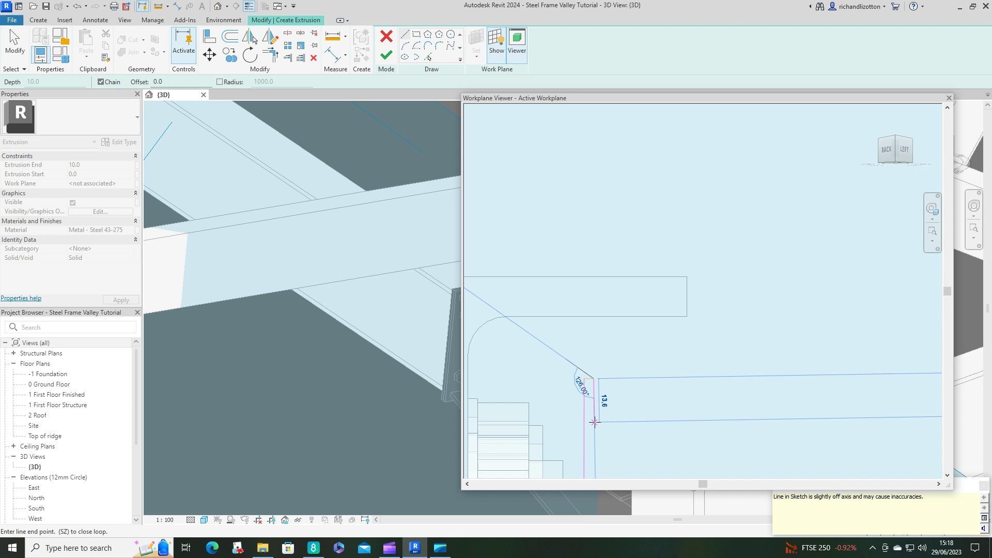
mouse_move(603, 405)
middle_mouse_down()
mouse_move(627, 429)
mouse_move(549, 323)
mouse_move(575, 238)
middle_mouse_up()
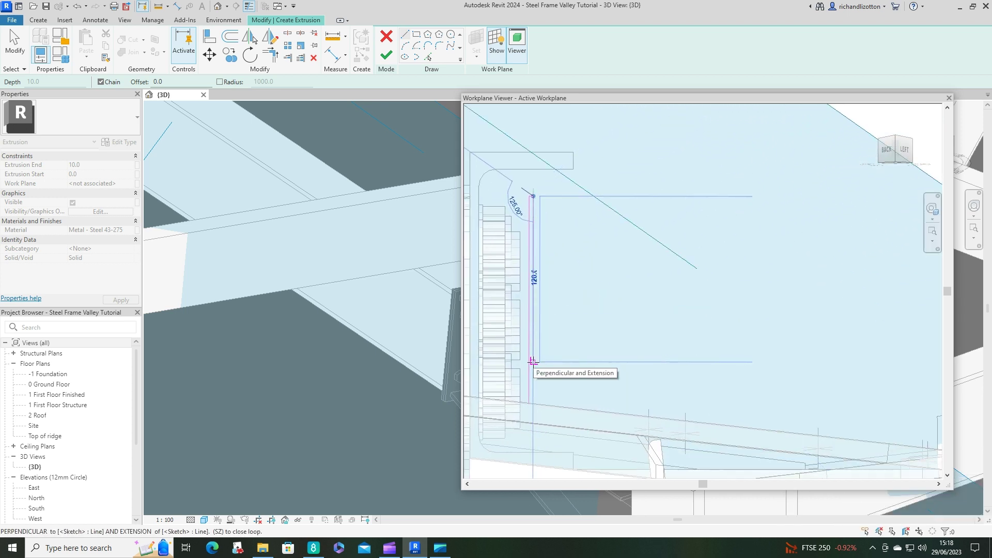
scroll(533, 402, "up", 1)
scroll(533, 402, "up", 4)
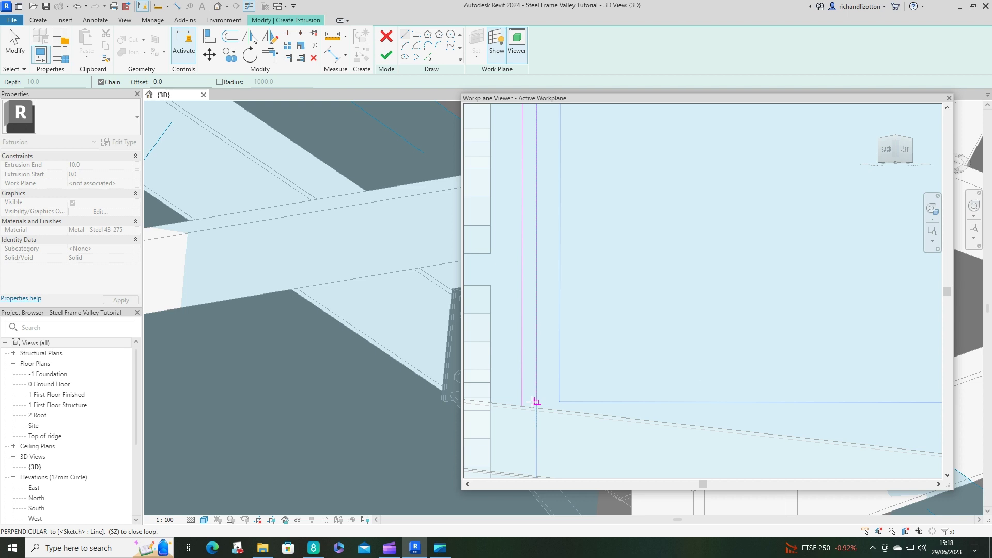
End the vertical line, then draw the base, side and closing lines of the U profile
left_click(534, 375)
key("Escape")
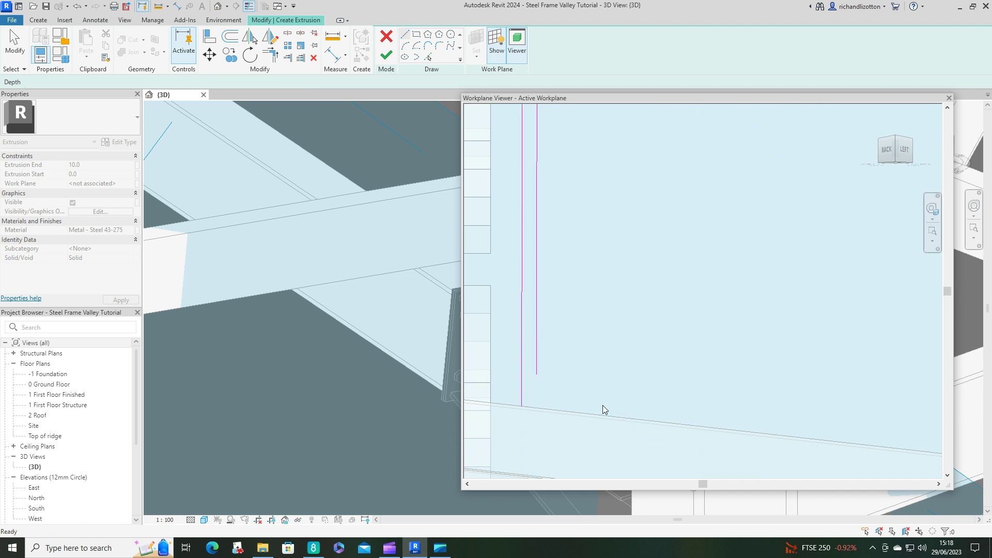
left_click(522, 406)
scroll(521, 406, "down", 3)
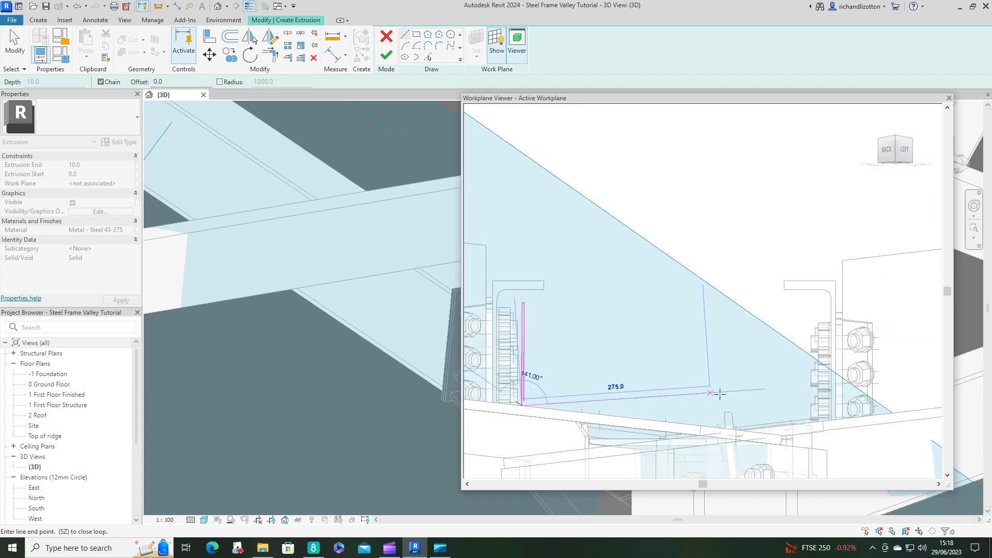
scroll(803, 406, "up", 3)
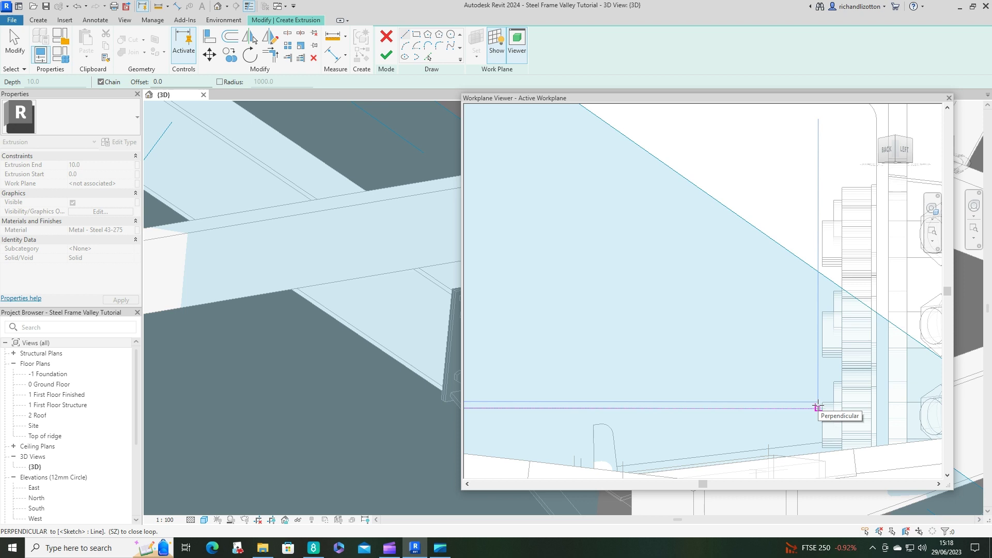
left_click(815, 408)
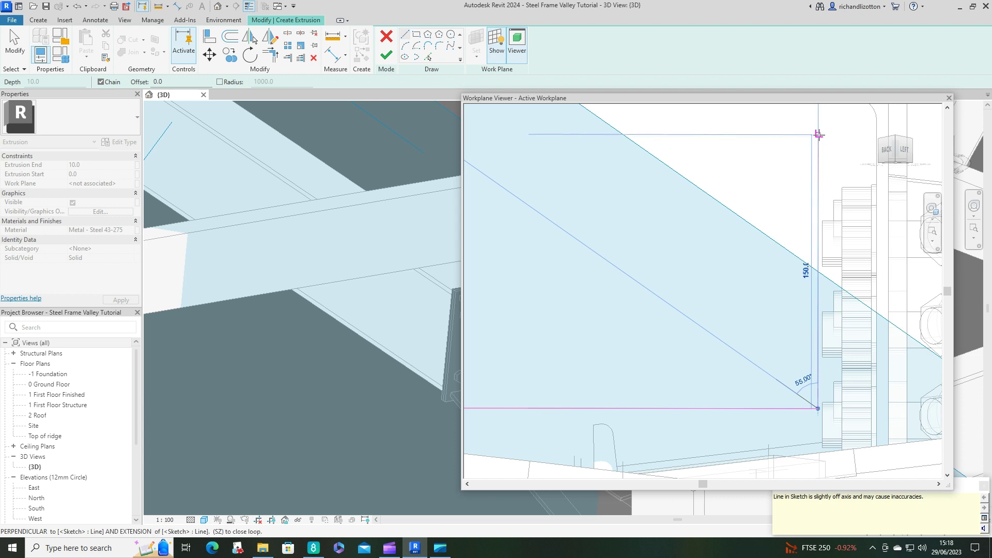
left_click(818, 135)
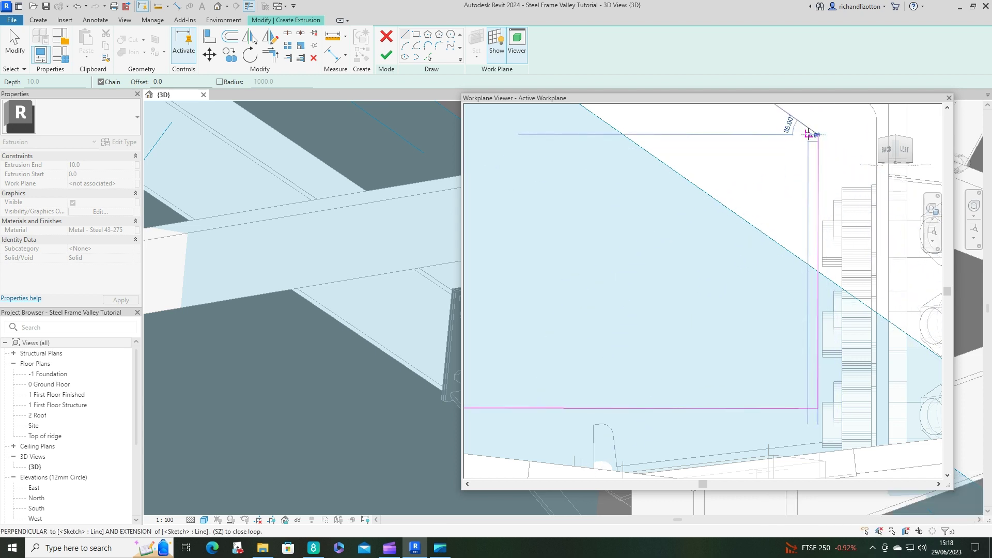
scroll(806, 134, "up", 3)
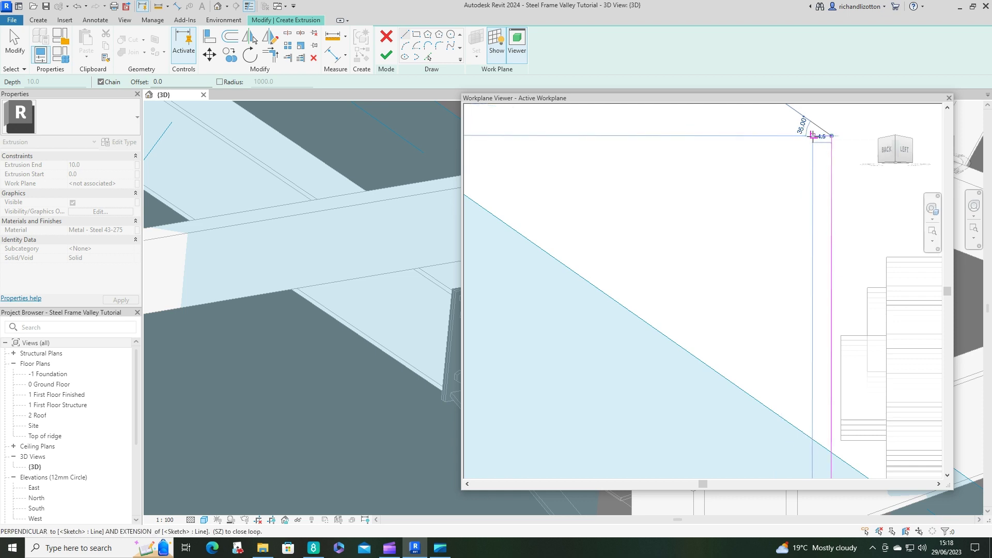
scroll(815, 135, "up", 3)
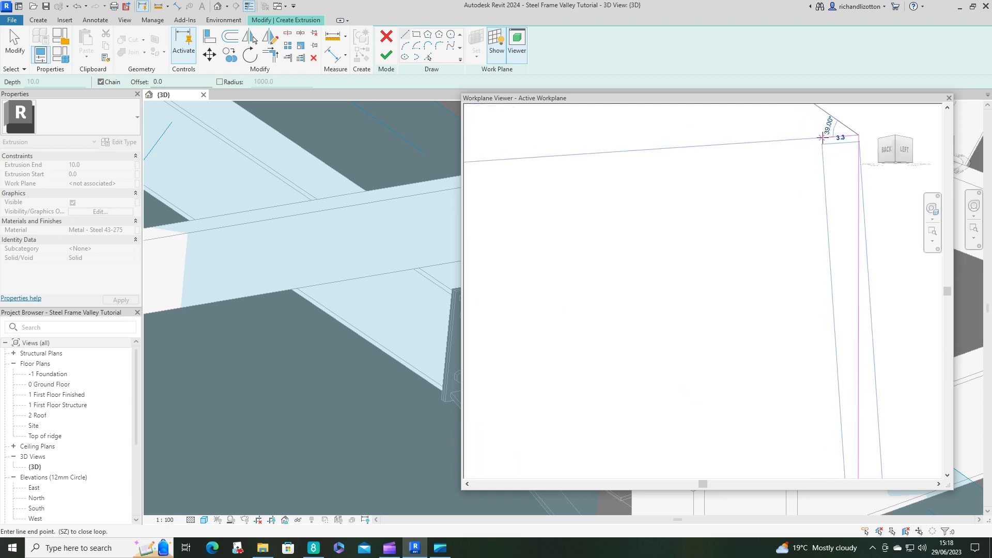
left_click(825, 135)
scroll(783, 217, "down", 5)
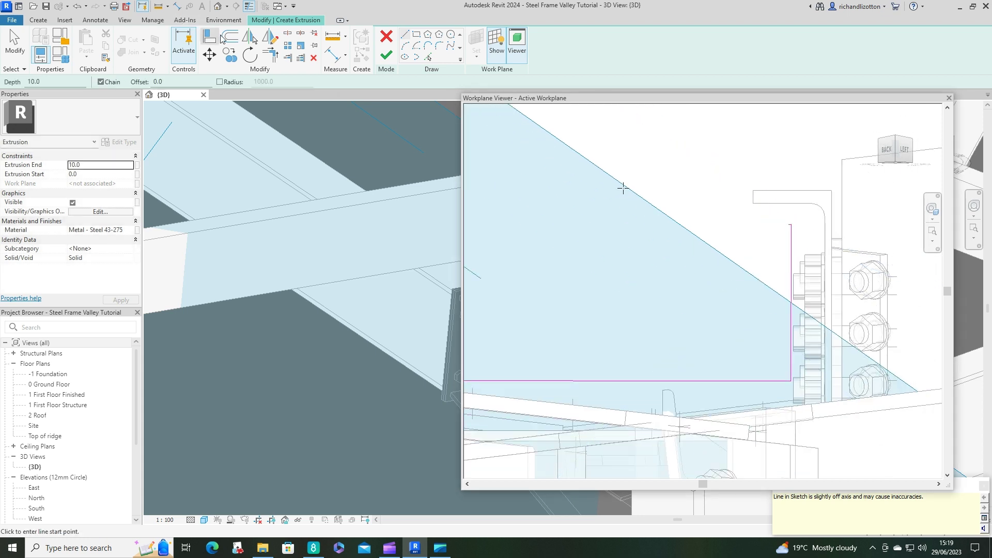
Make 3.0 offset copies of the vertical line and the base line
key("o")
key("f")
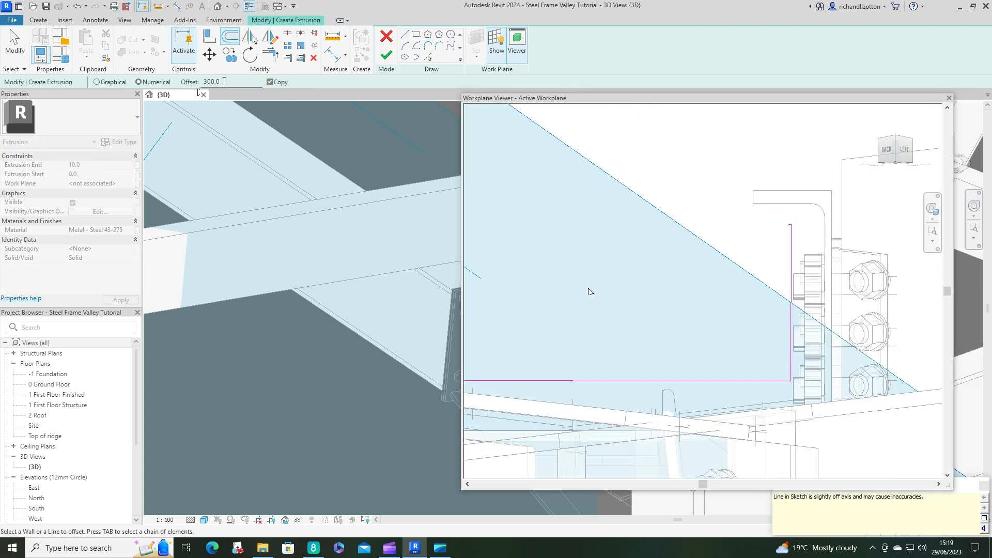
double_click(224, 81)
type("3.0")
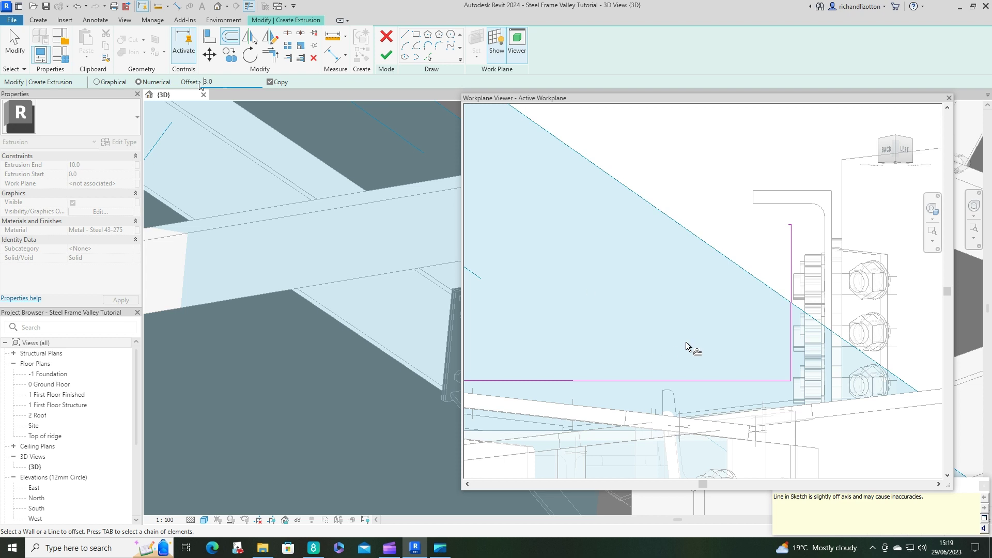
left_click(791, 318)
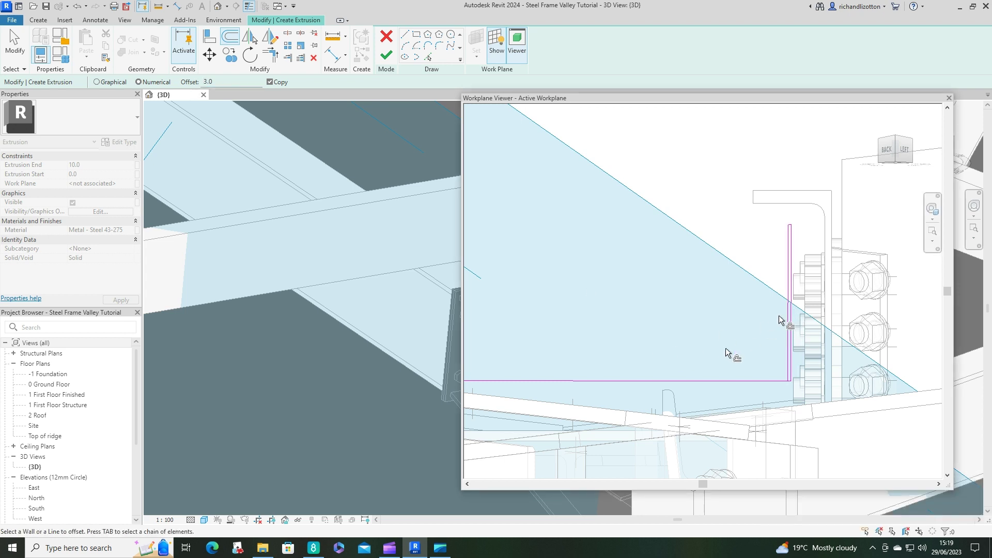
left_click(730, 385)
middle_click_drag(630, 339, 385, 319)
scroll(668, 325, "down", 2)
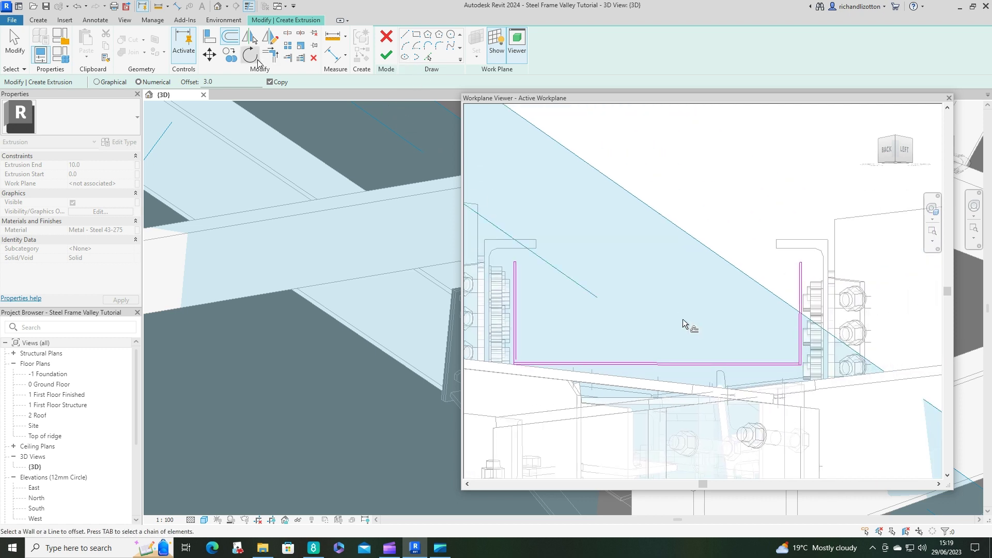
Trim/extend the right vertical and bottom lines into a joined corner
left_click(270, 54)
left_click(800, 338)
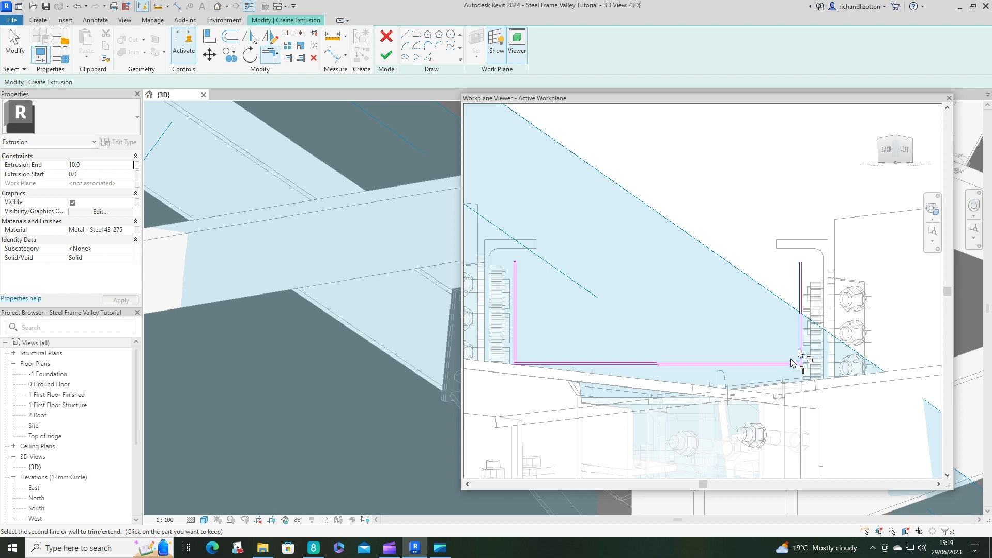
left_click(790, 364)
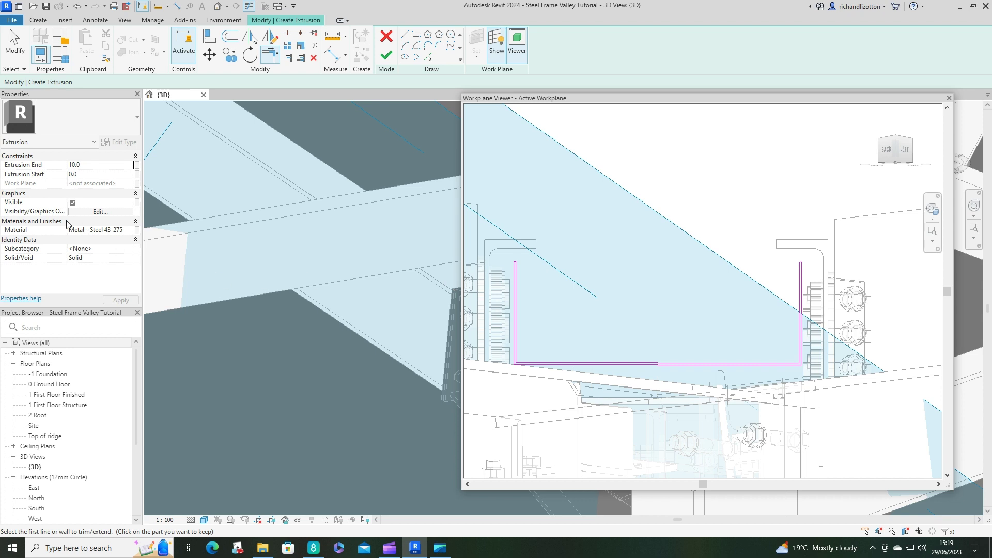
Assign Aluminium as the extrusion material from the Material Browser
left_click(130, 231)
left_click(131, 230)
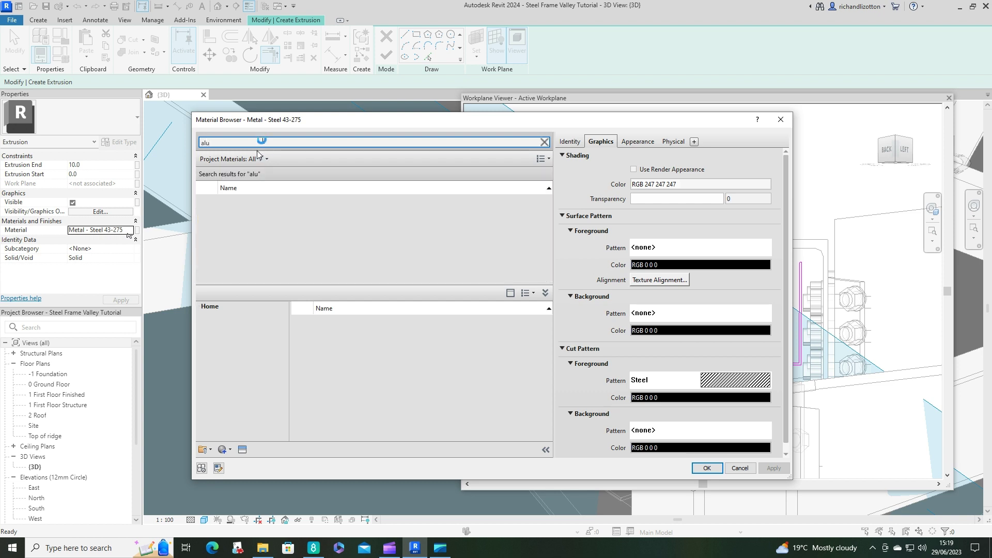
left_click(274, 207)
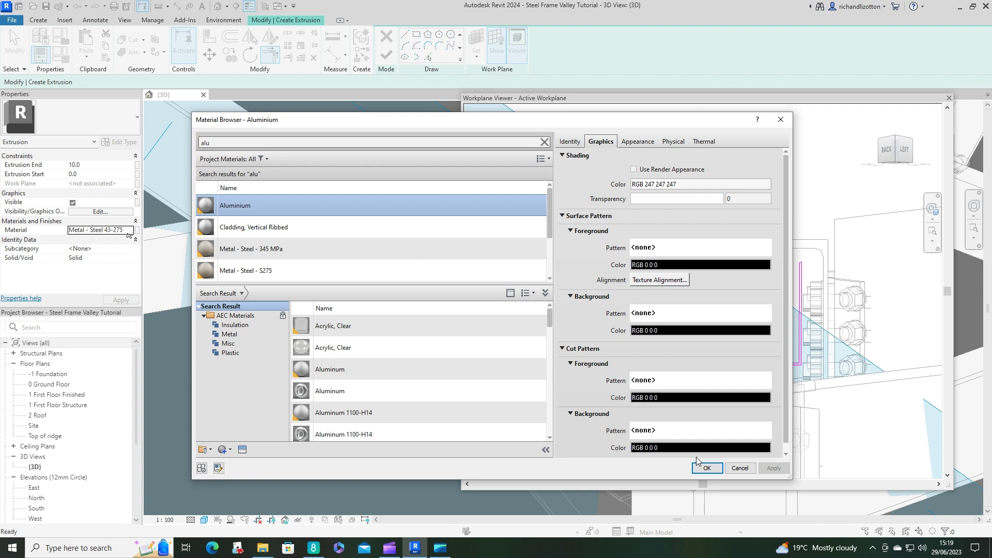
left_click(705, 468)
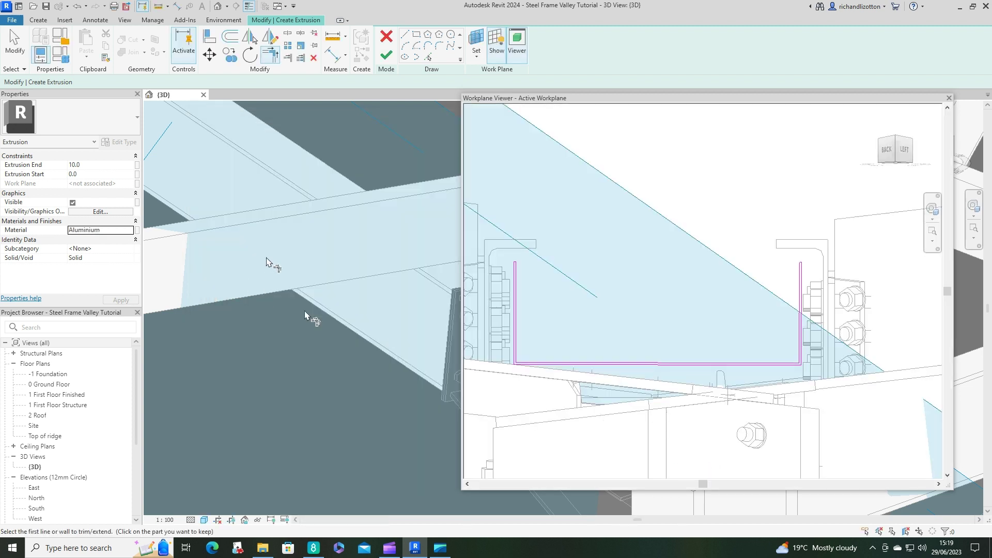
Set Extrusion End to 6000.0 and finish the extrusion sketch
left_click(84, 166)
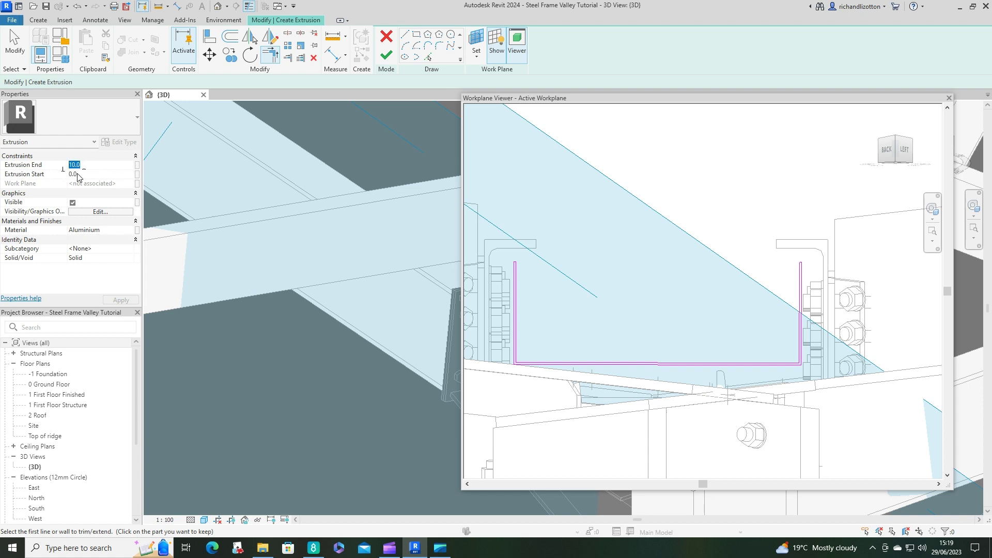
type("6000")
left_click(120, 299)
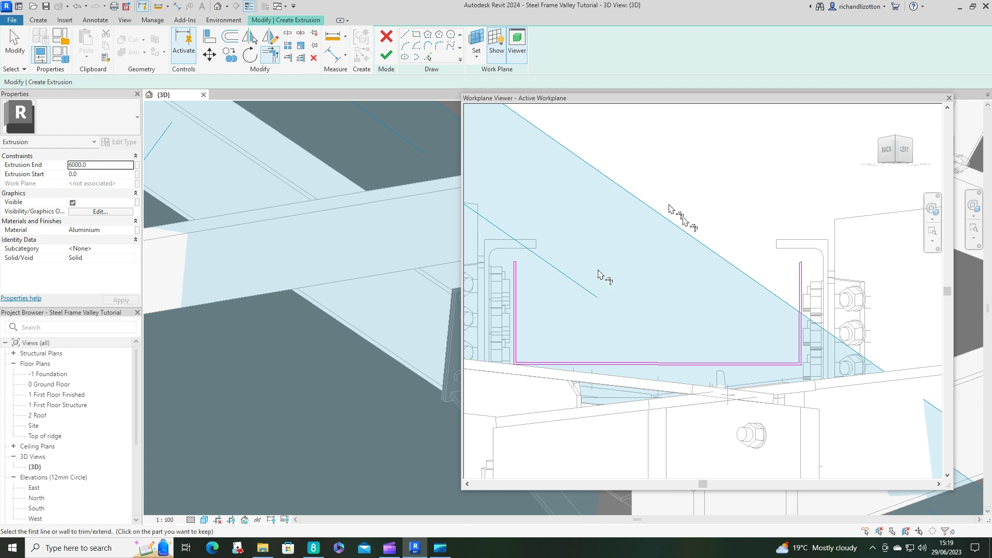
left_click(386, 55)
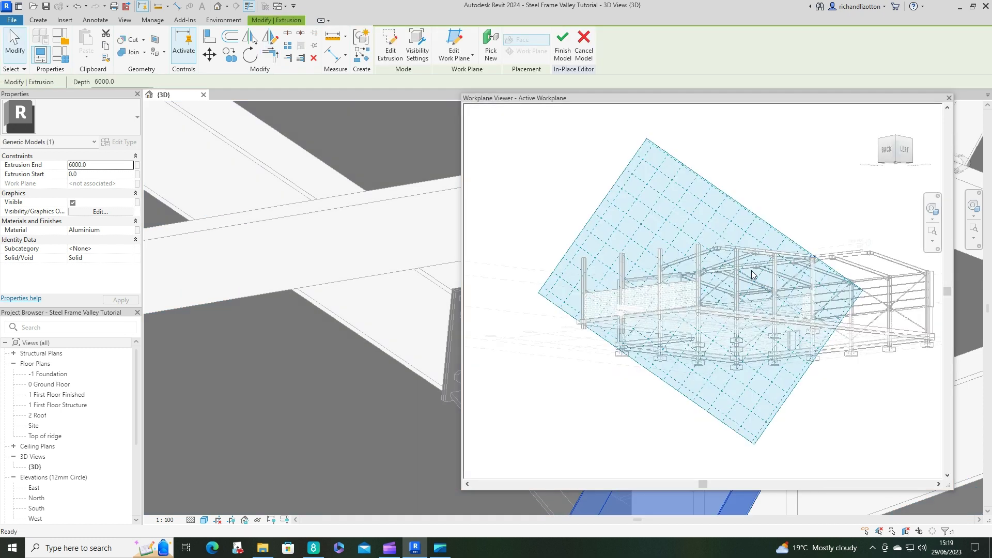
Finish the in-place model, close the Workplane Viewer, and select the Valley base model
left_click(563, 44)
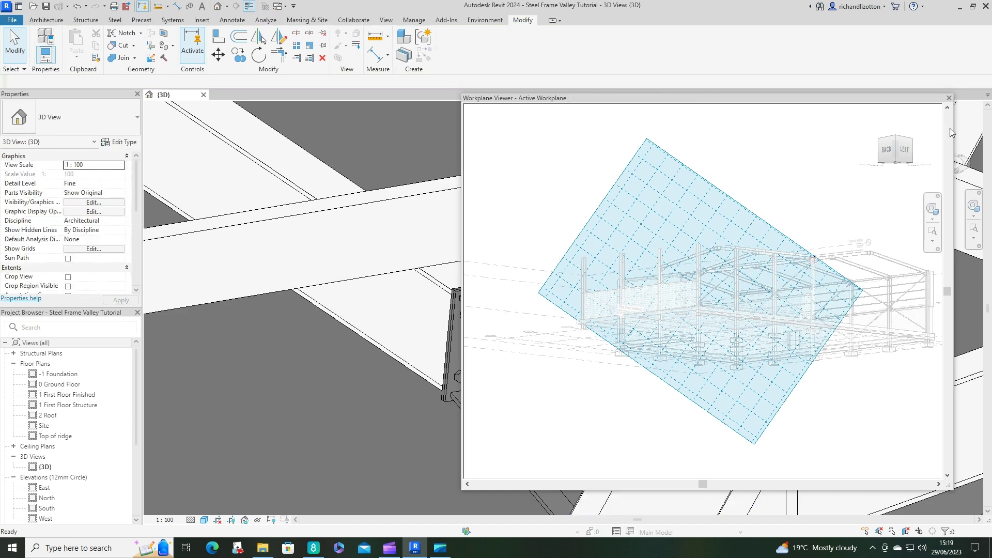
left_click(949, 98)
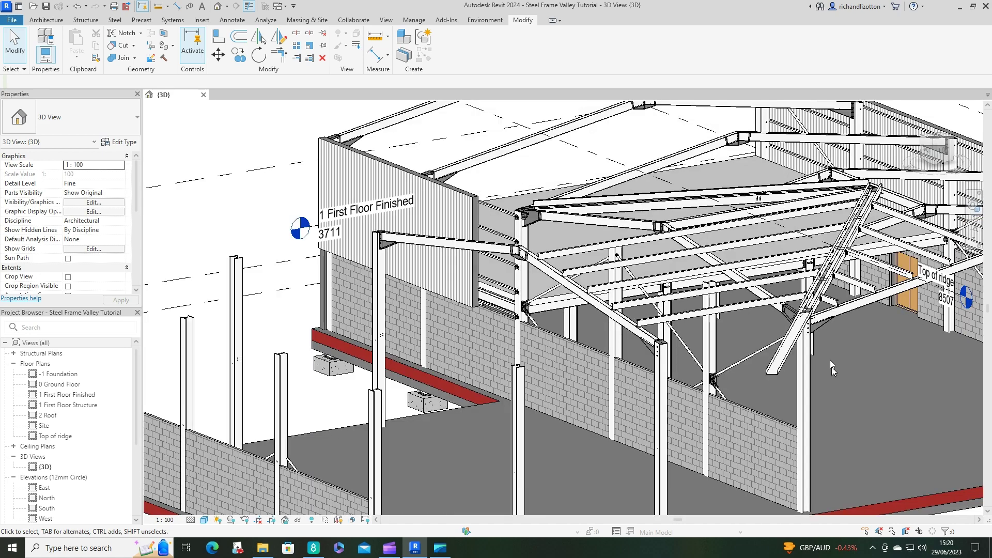
middle_click_drag(829, 360, 779, 363, "shift")
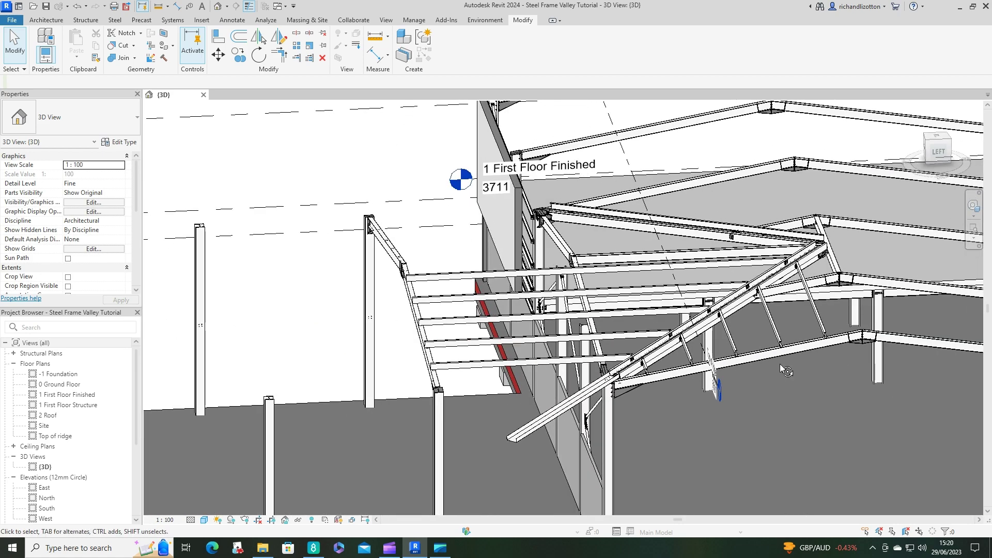
left_click(610, 390)
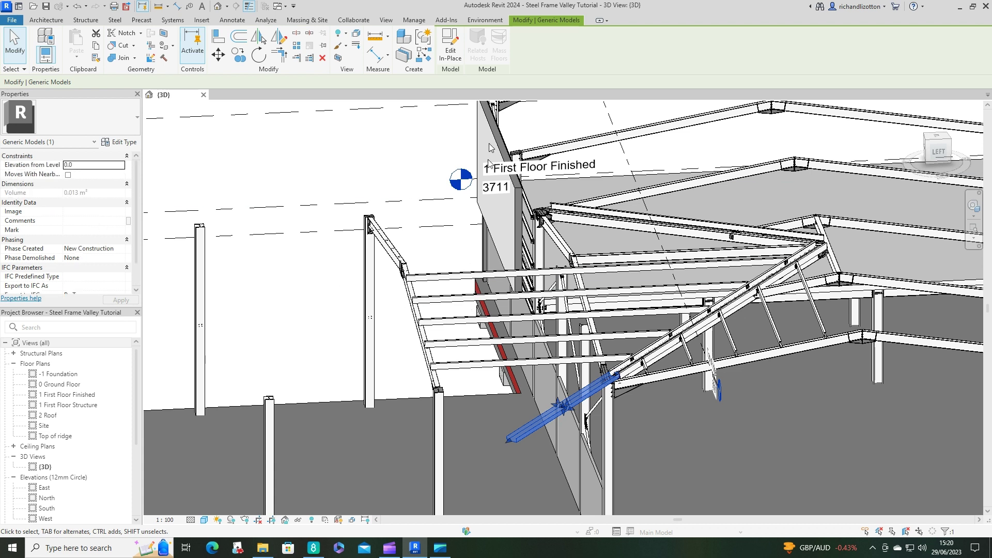
Edit the model in place, select the extrusion, and set Extrusion End -9000 and Start 500
left_click(453, 52)
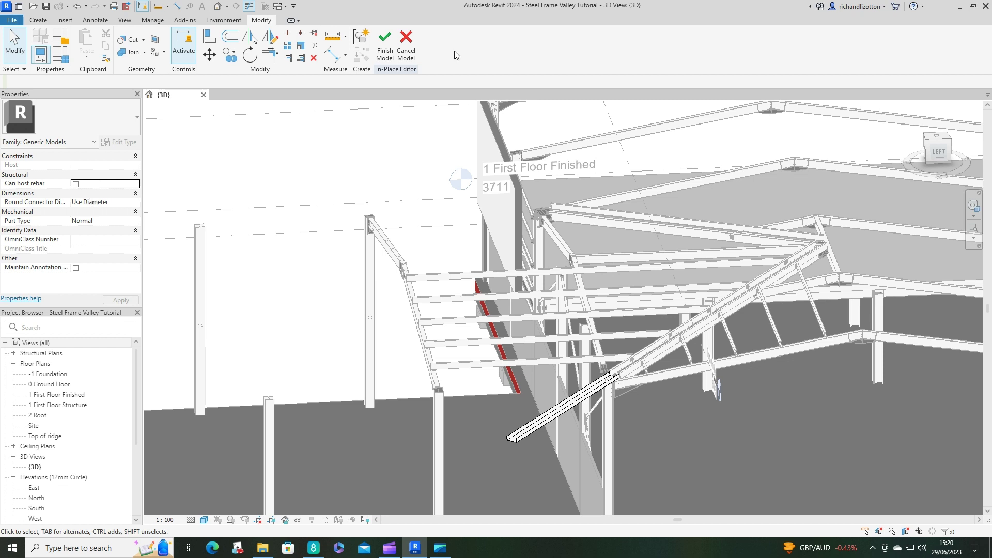
left_click(596, 394)
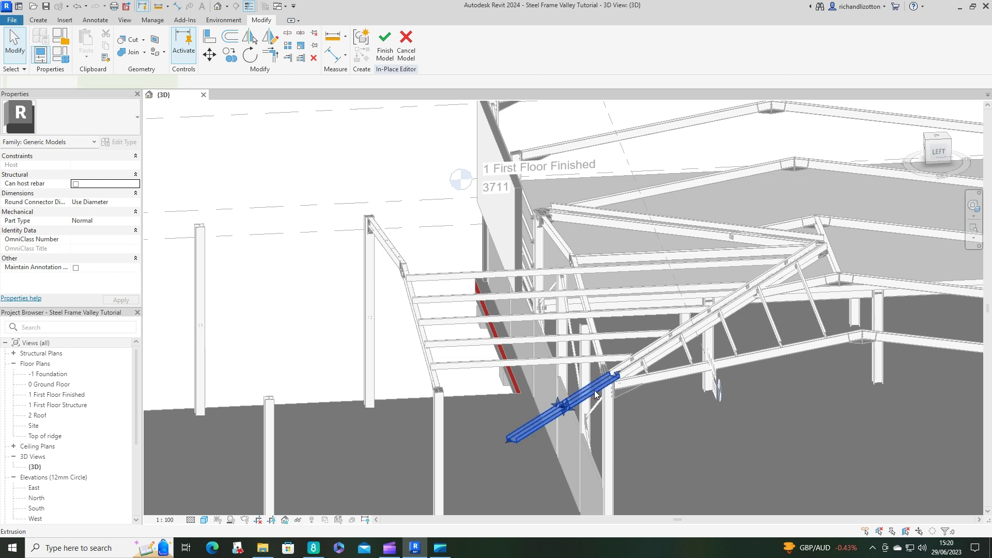
left_click(596, 395)
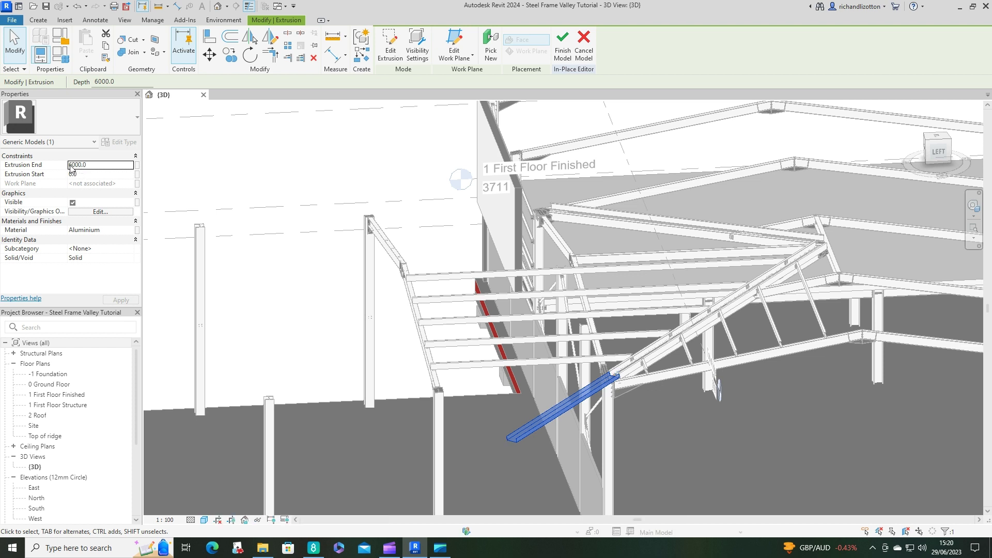
left_click(94, 165)
key("BackSpace")
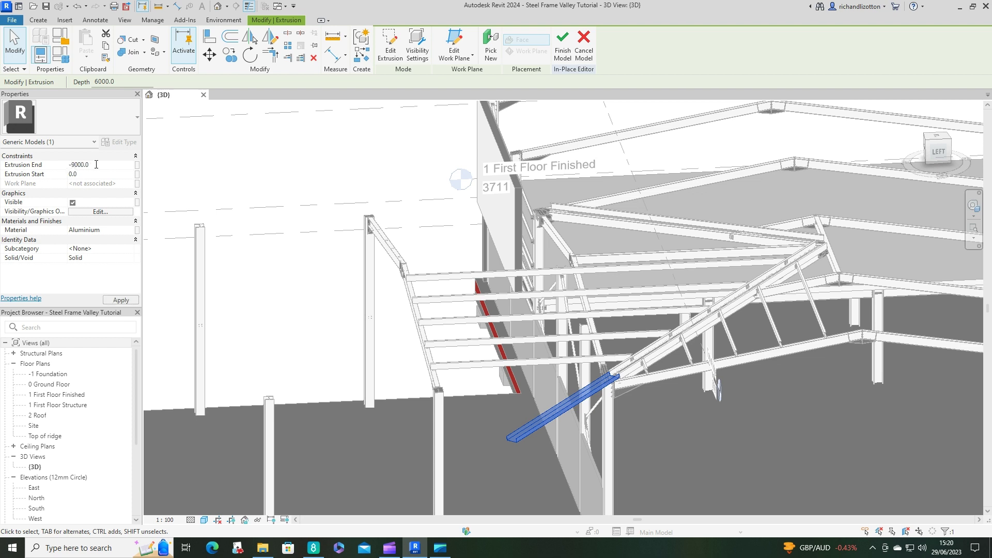
type("-9")
key("Return")
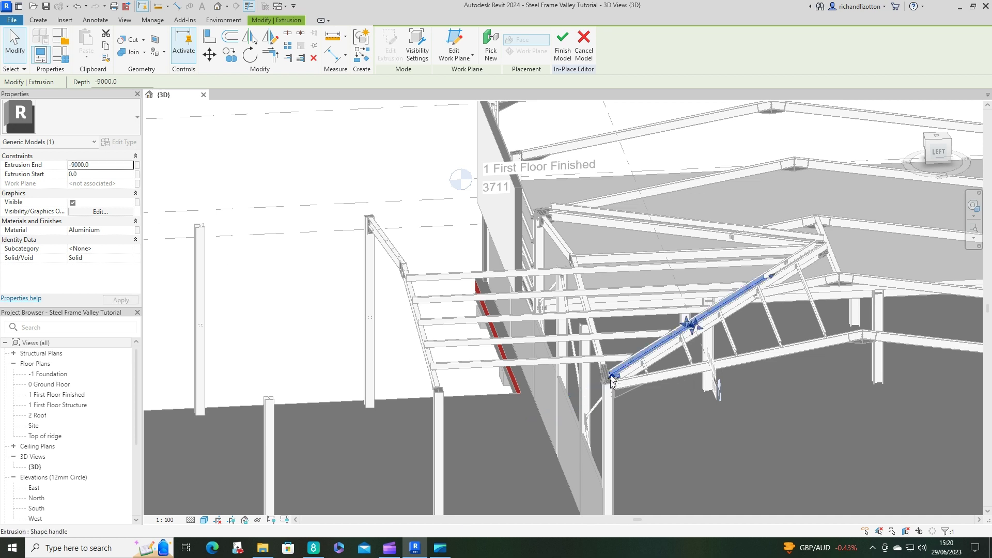
left_click(82, 177)
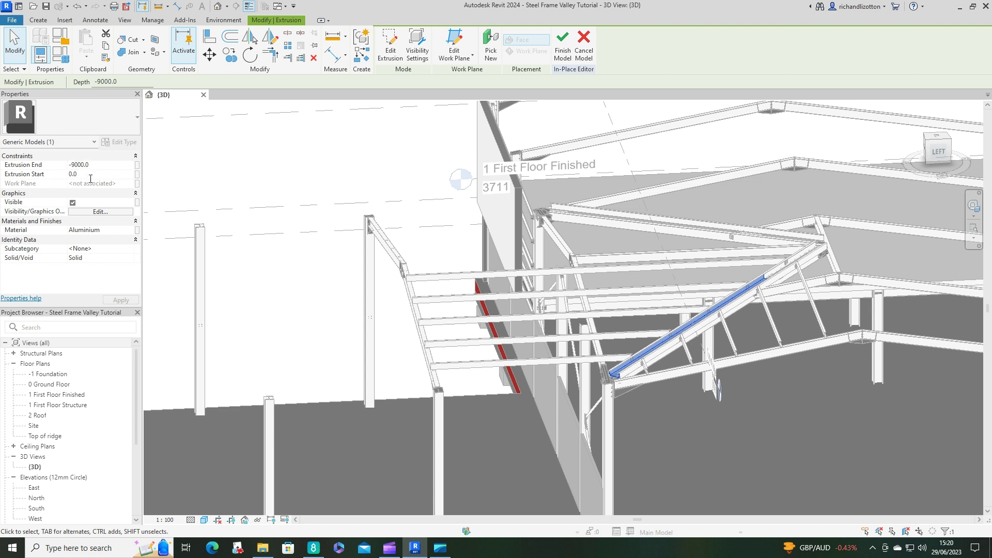
type("50")
key("Return")
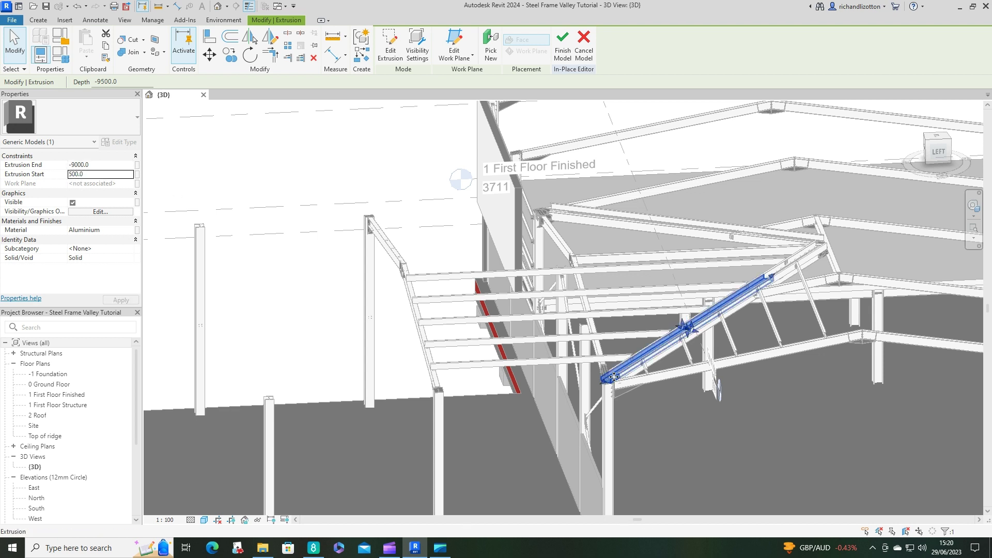
Correct Extrusion Start to 700 and Extrusion End to -12000
left_click(71, 175)
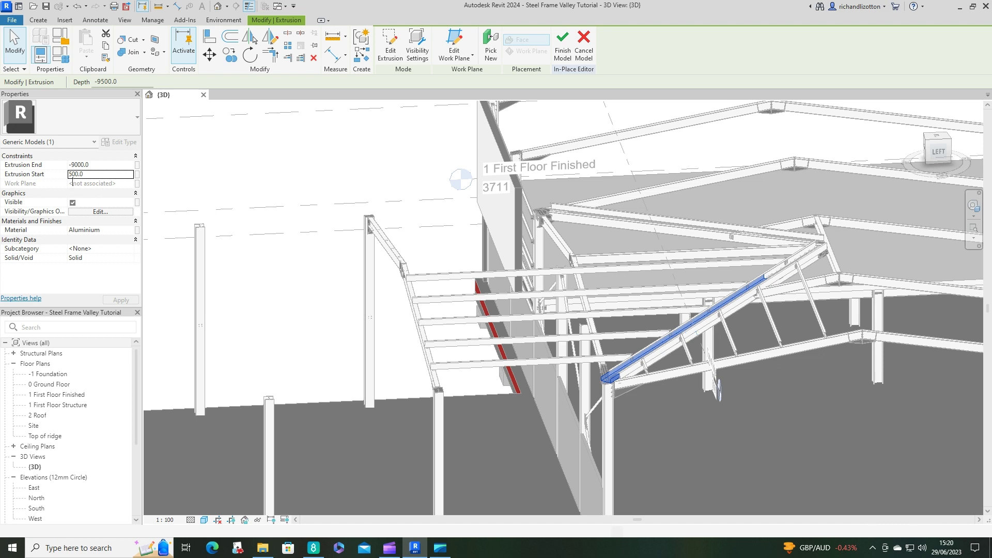
key("BackSpace")
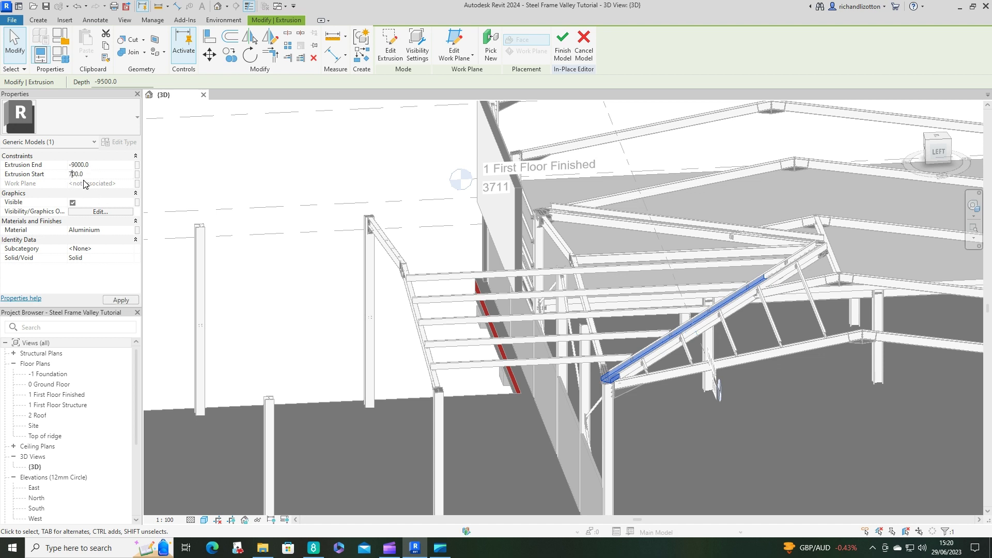
type("7")
key("Return")
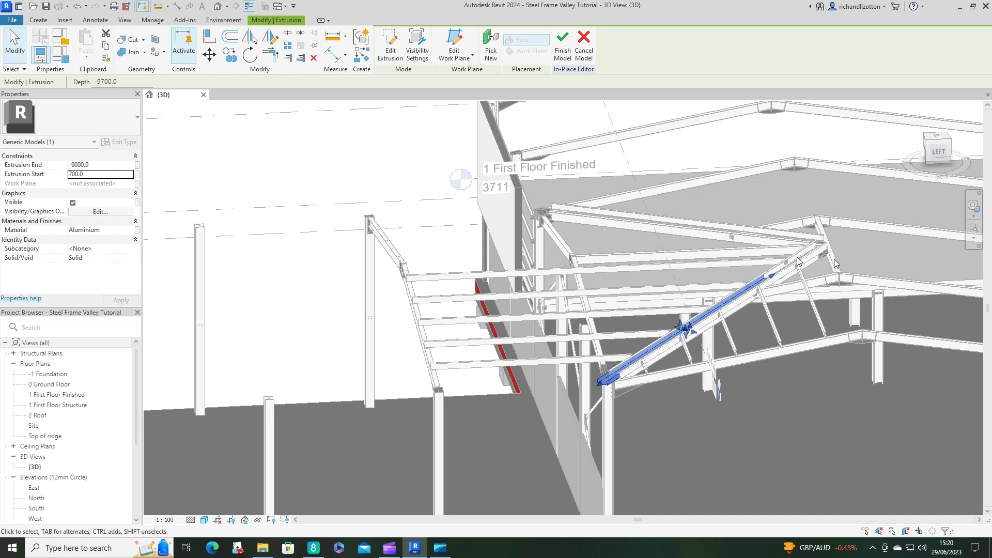
left_click(83, 164)
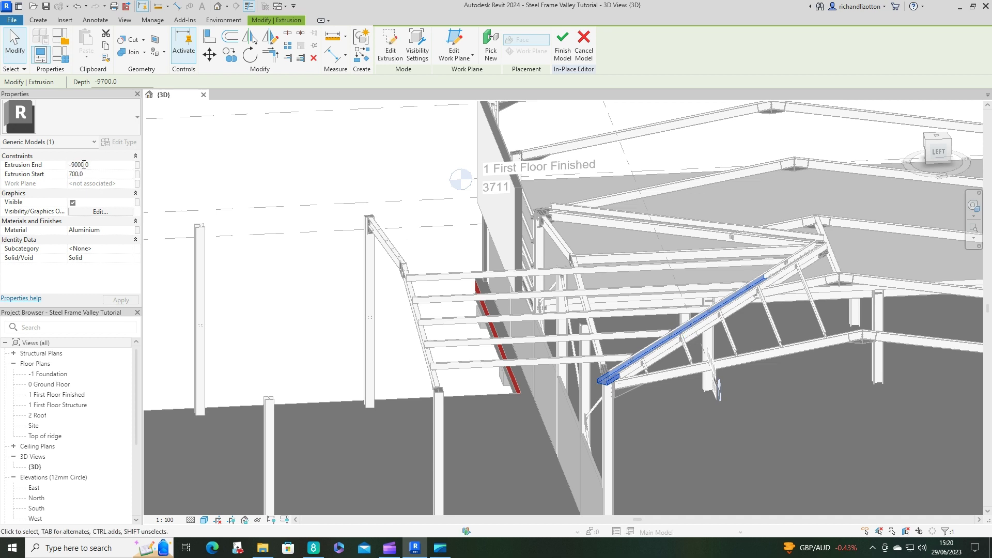
key("BackSpace")
key("BackSpace")
key("BackSpace")
type("1200")
key("Return")
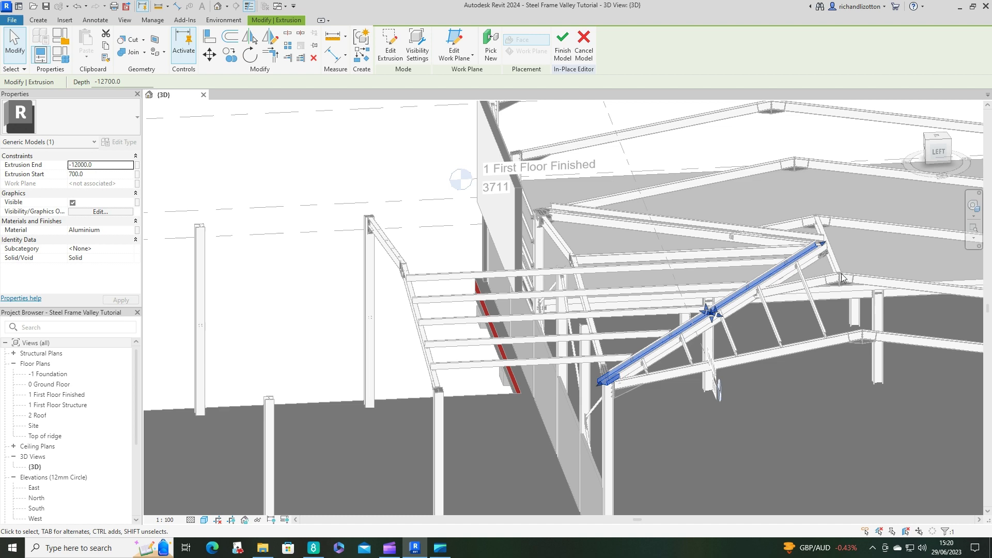
Stretch the valley extrusion's upper end up to the ridge joint
scroll(831, 256, "up", 6)
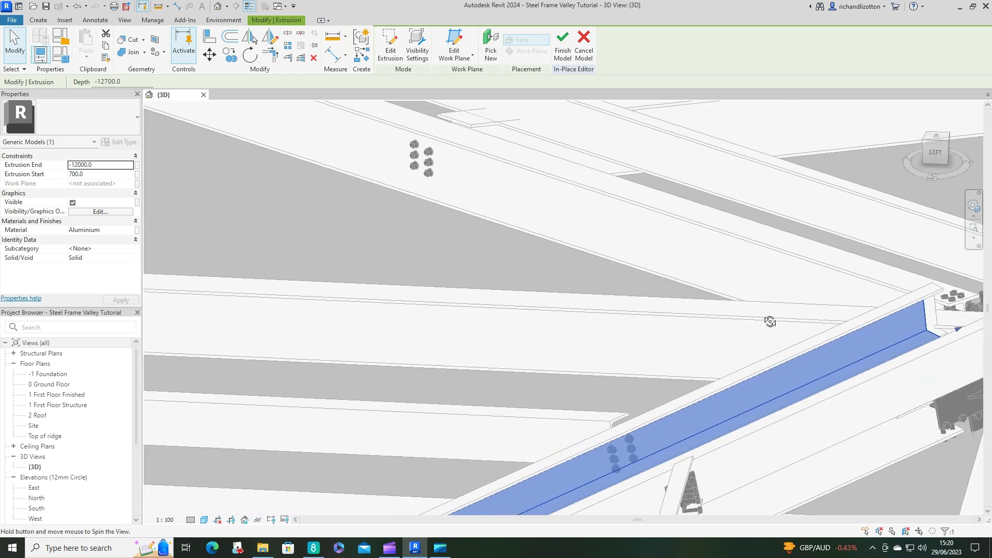
middle_click_drag(770, 321, 710, 260, "shift")
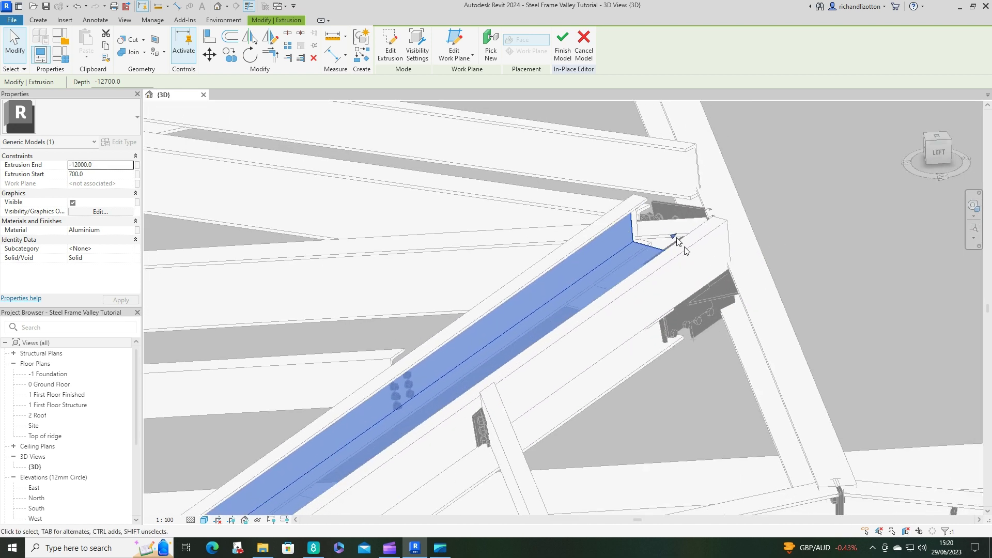
left_click_drag(674, 237, 691, 231)
scroll(680, 374, "down", 5)
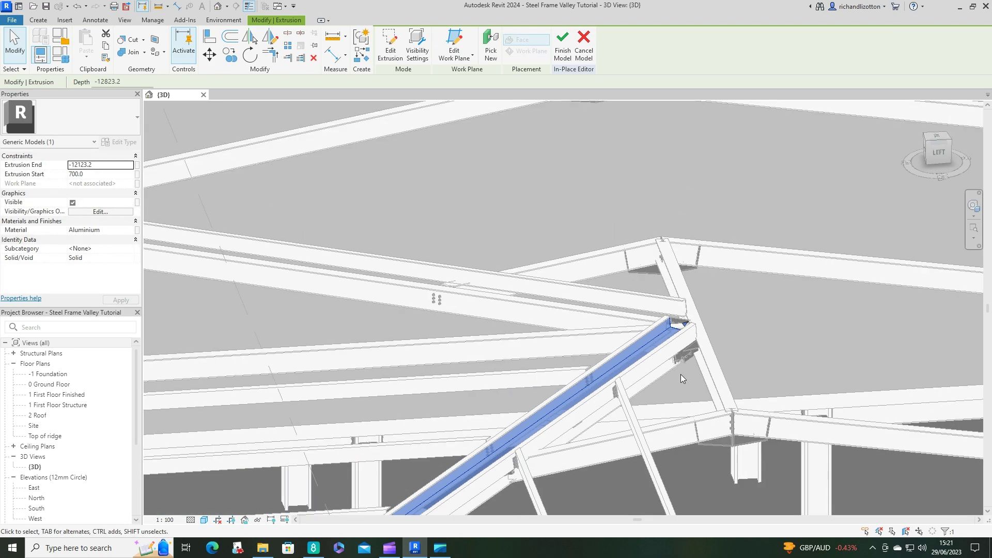
middle_click_drag(680, 378, 721, 369, "shift")
Finish the in-place flashing model and orbit to check it along the full valley rafter
left_click(750, 344)
scroll(514, 483, "up", 4)
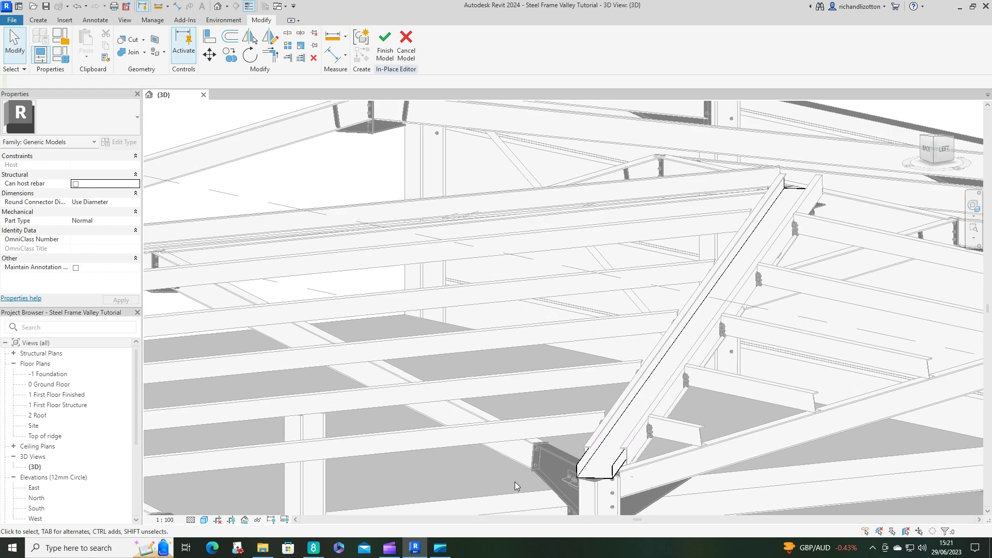
middle_click_drag(593, 474, 693, 458, "shift")
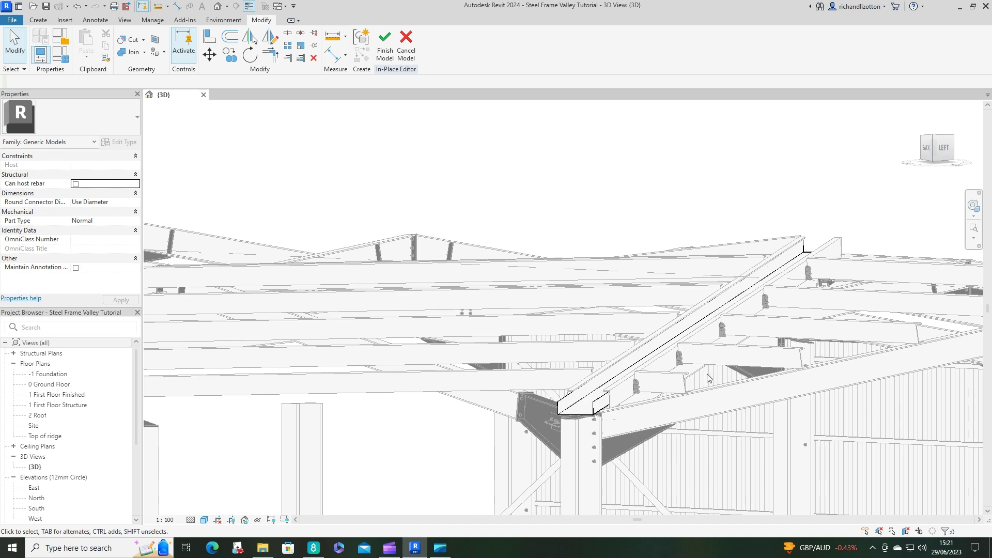
left_click(385, 44)
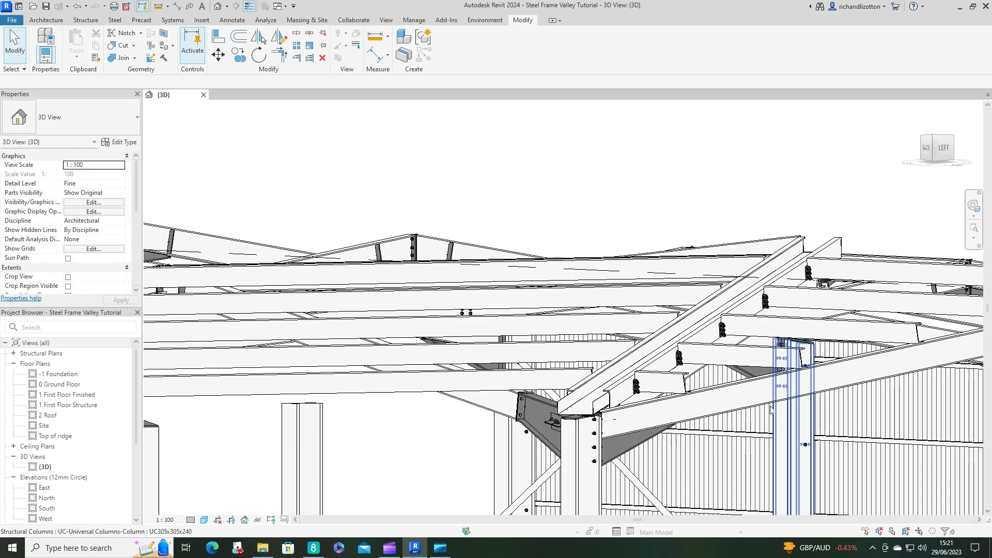
middle_click_drag(671, 387, 743, 389, "shift")
scroll(742, 389, "down", 3)
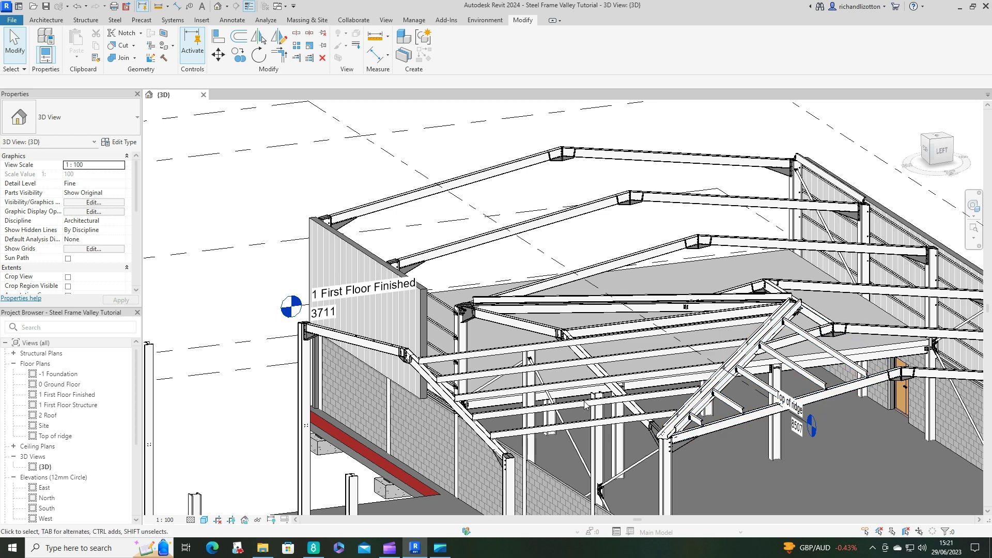
middle_click_drag(690, 420, 541, 269, "shift")
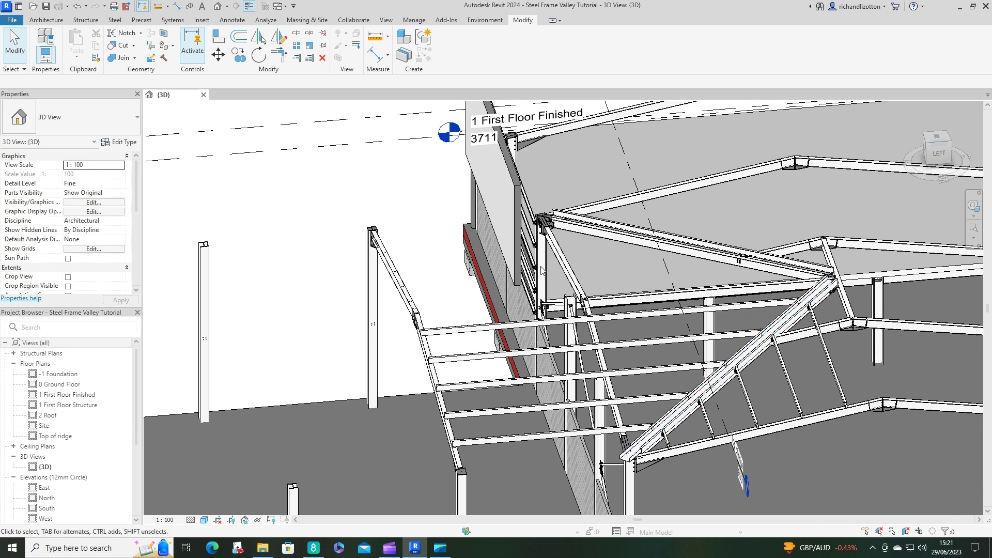
Open 0 Ground Floor, then the 2 Roof floor plan, and zoom in on the V-shaped valley framing
double_click(77, 385)
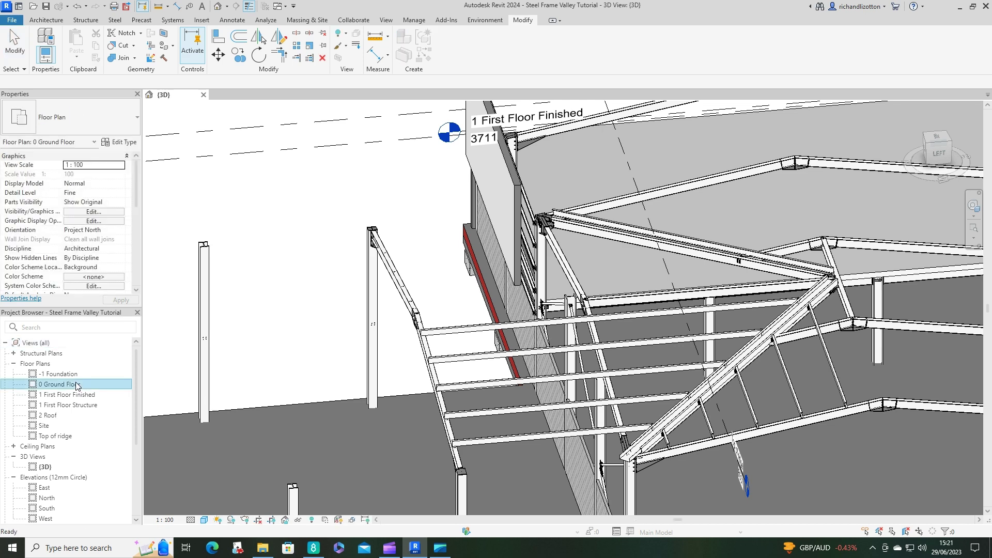
scroll(577, 249, "up", 4)
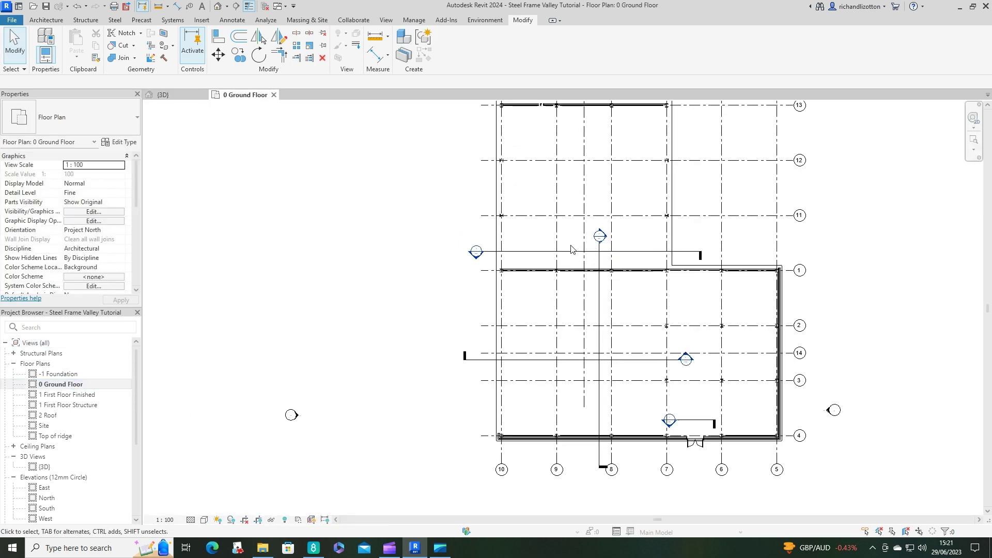
scroll(571, 249, "down", 2)
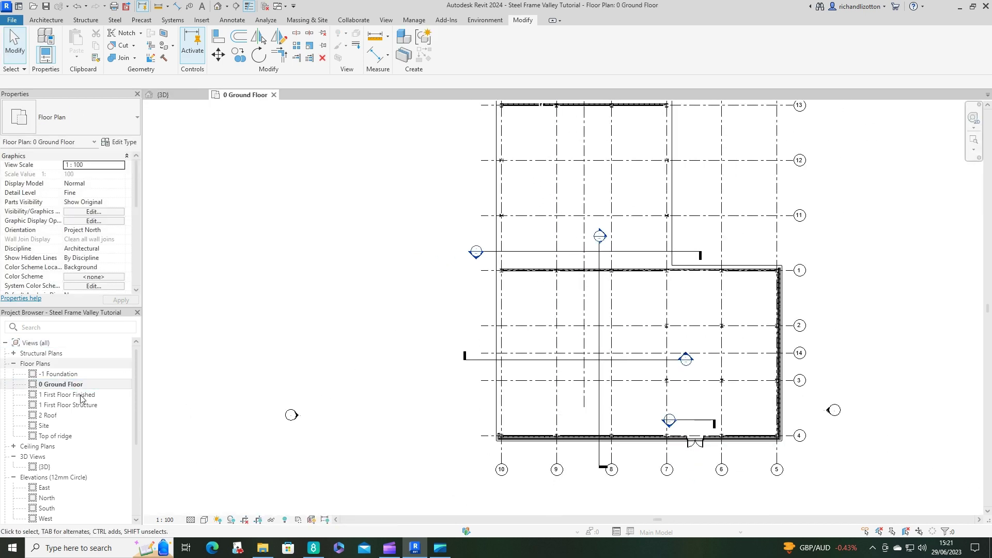
double_click(58, 415)
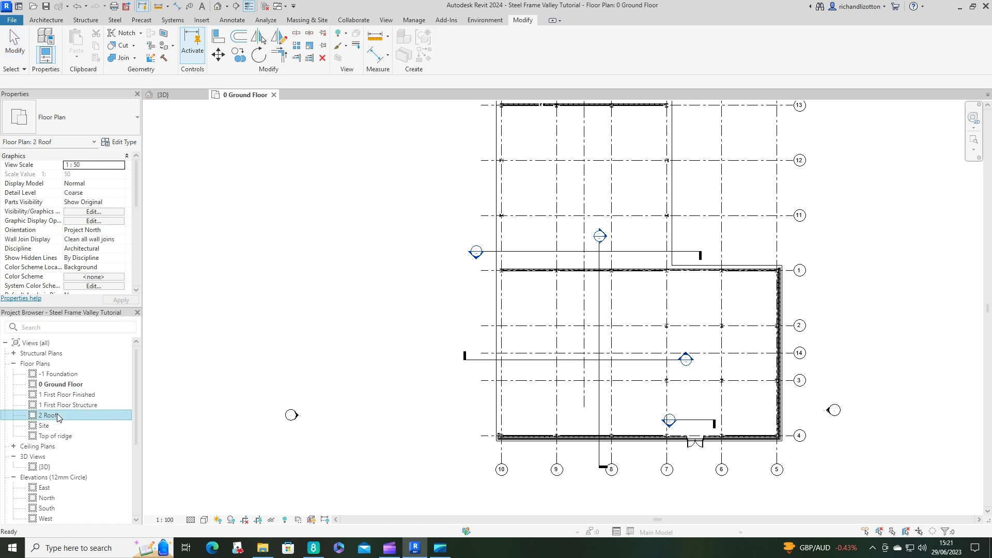
scroll(562, 255, "up", 4)
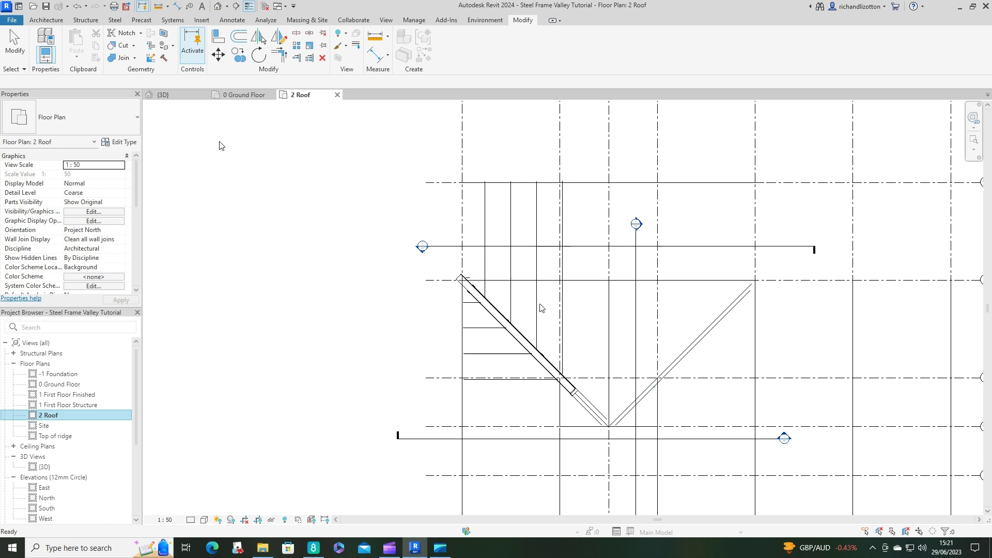
Start a Roof by Footprint: pick the grid as the 30° sloping edge, then the non-sloping top, right and valley edges
left_click(51, 20)
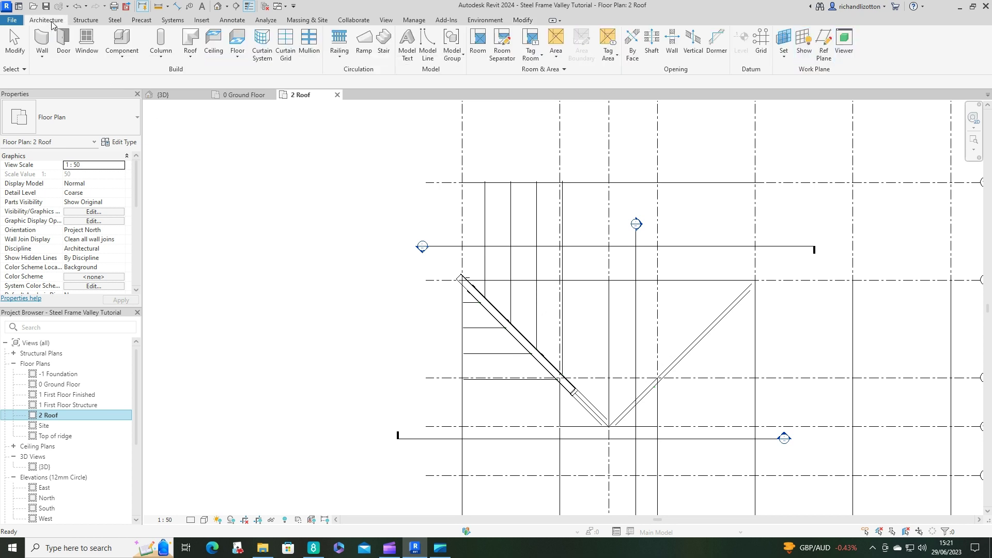
left_click(190, 54)
left_click(210, 78)
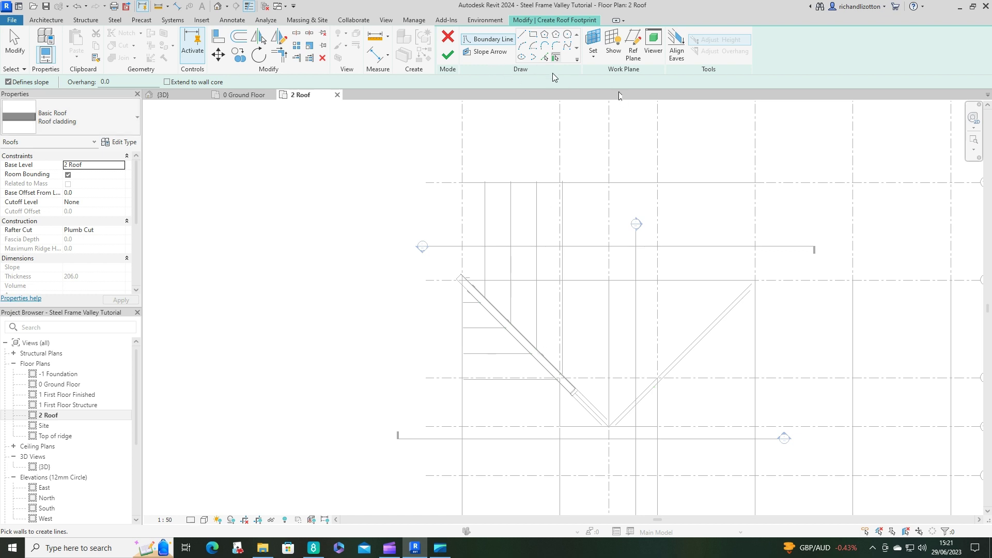
left_click(545, 58)
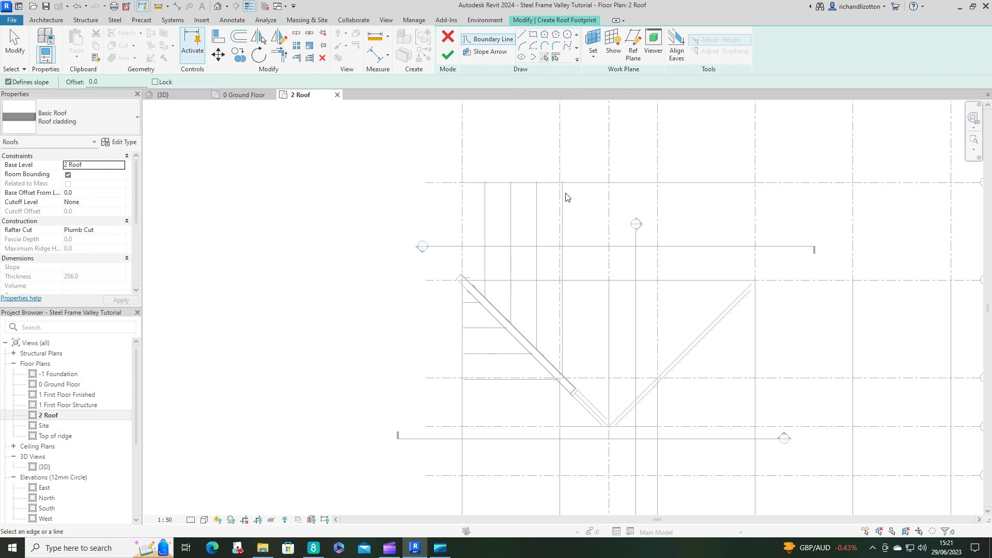
left_click(463, 221)
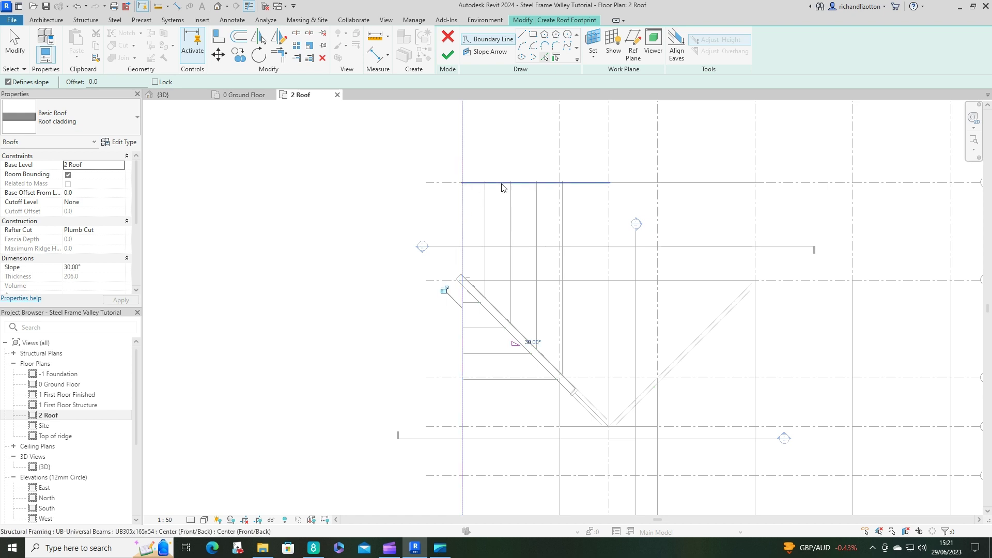
left_click(8, 81)
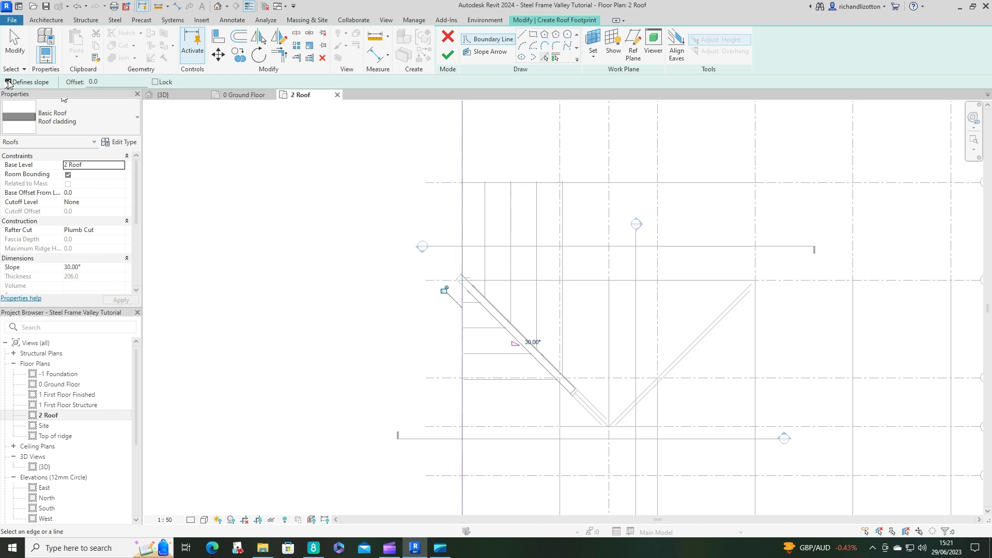
left_click(526, 183)
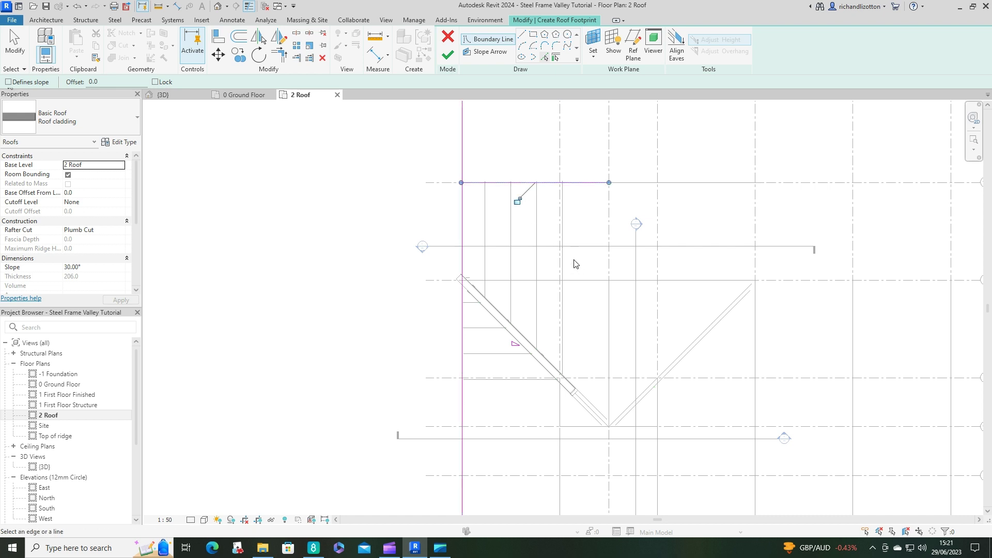
left_click(611, 342)
left_click(567, 384)
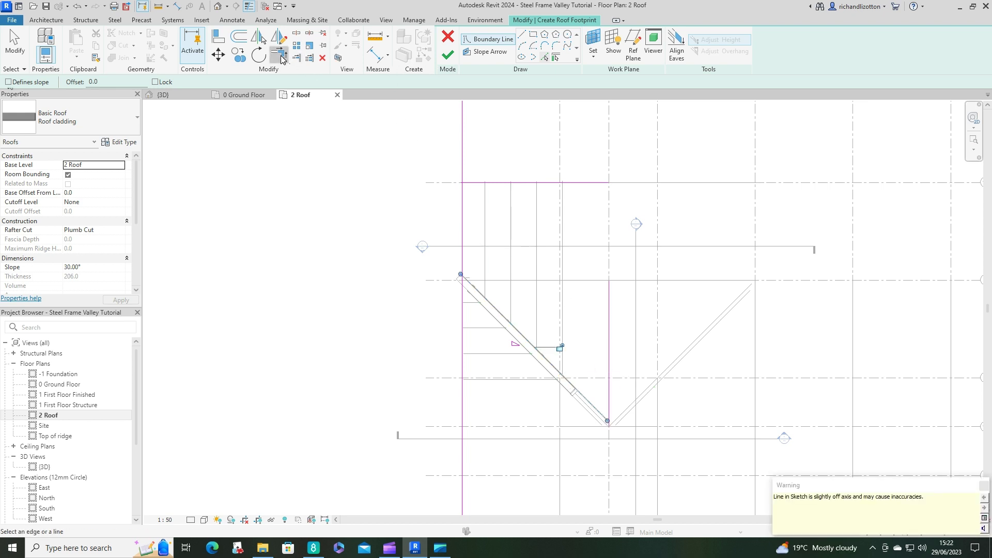
Trim/extend the footprint edges into corners at the valley diagonal, top and right sides
left_click(279, 54)
left_click(511, 323)
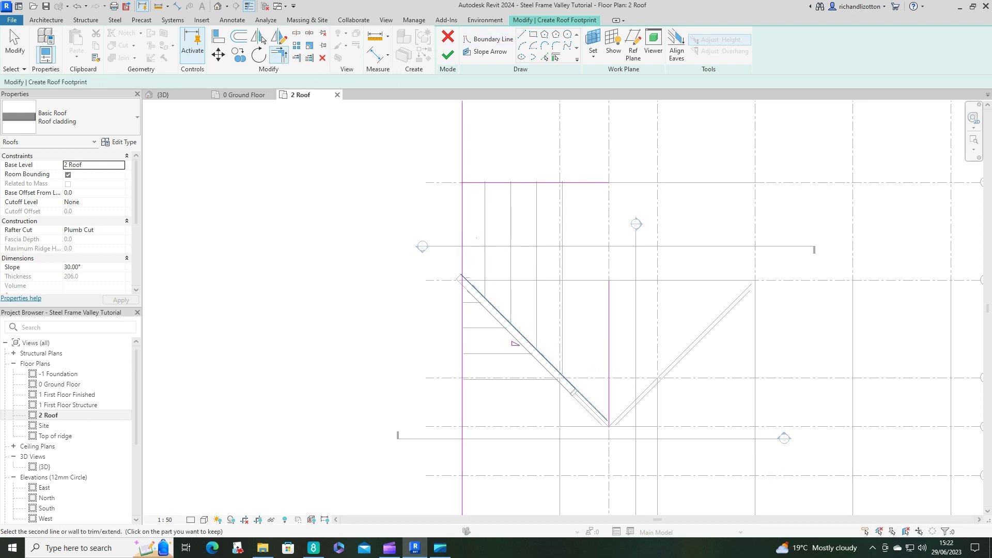
left_click(462, 229)
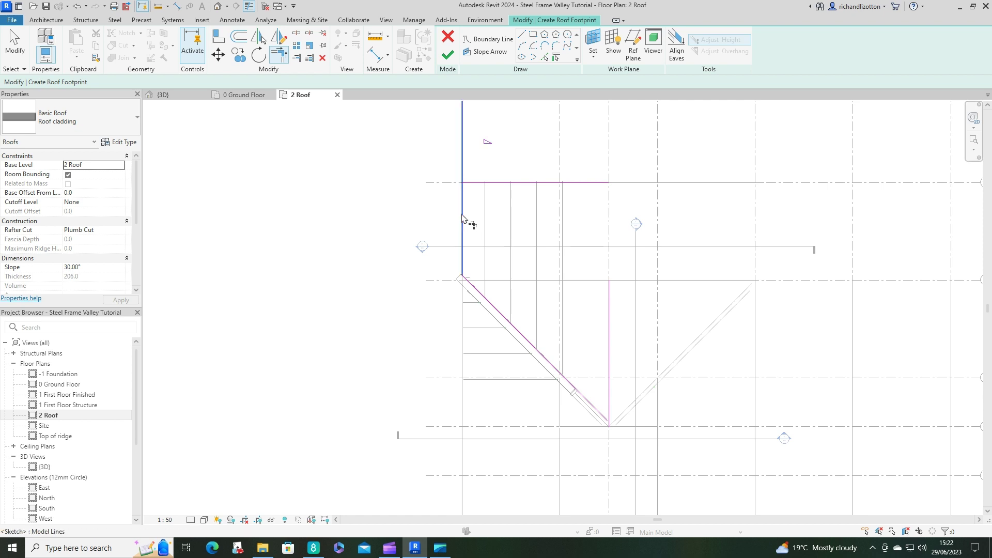
left_click(462, 218)
left_click(495, 183)
left_click(550, 184)
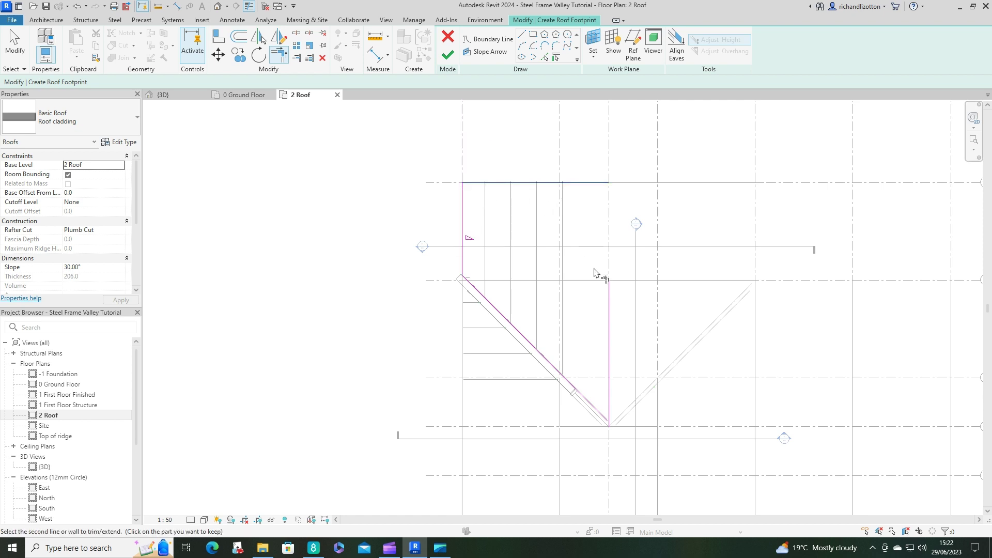
left_click(611, 312)
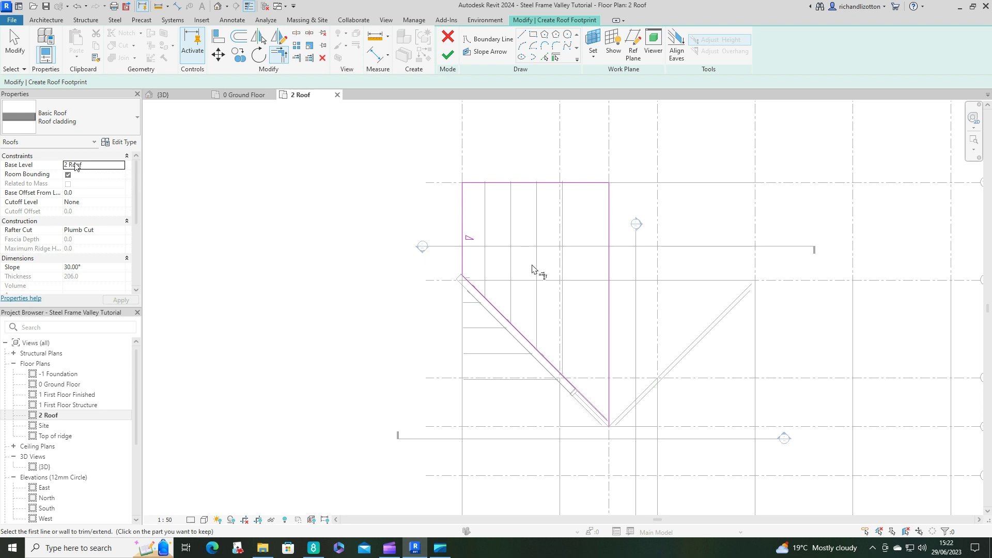
Join the diagonal and vertical edges at the open valley corner and finish the Roof cladding sketch
left_click(448, 56)
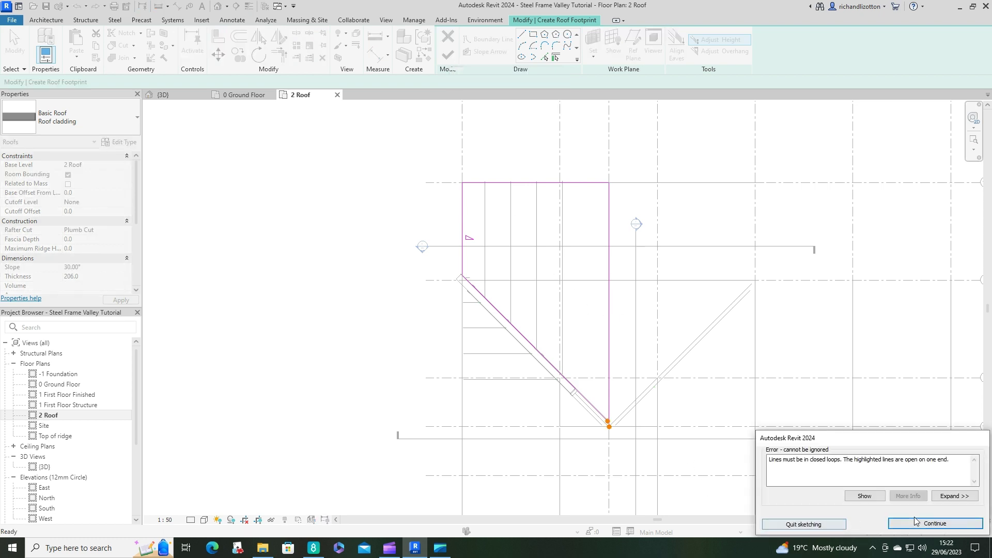
left_click(917, 526)
key("t")
key("r")
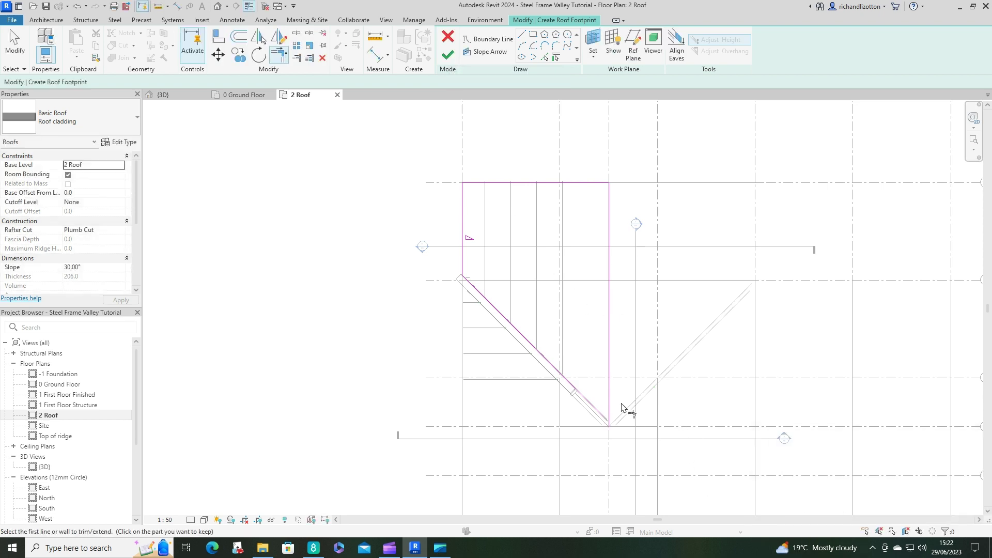
left_click(591, 406)
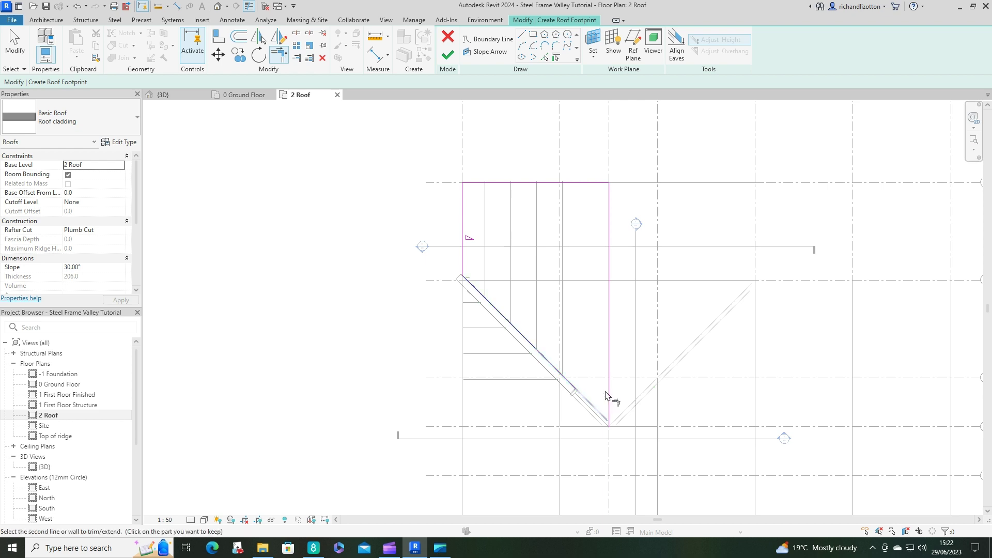
left_click(609, 405)
key("Return")
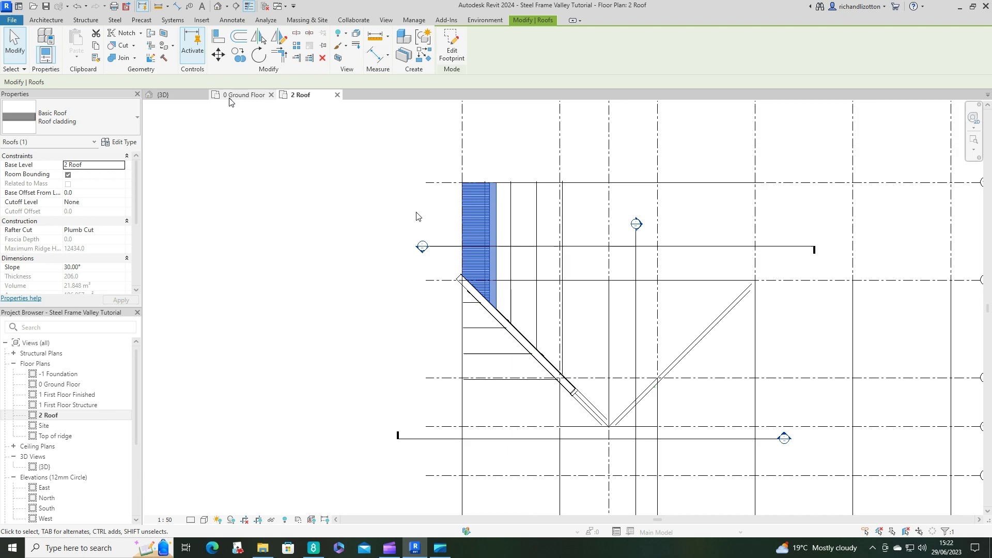
Inspect the new roof in the {3D} view and in Section 4
left_click(164, 94)
middle_click_drag(577, 367, 172, 411, "shift")
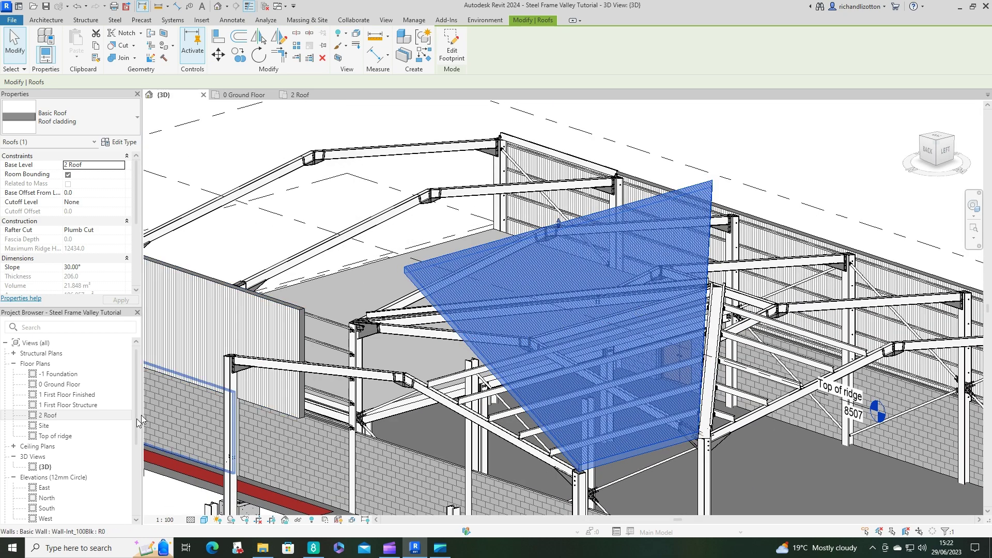
key("Escape")
scroll(67, 429, "down", 3)
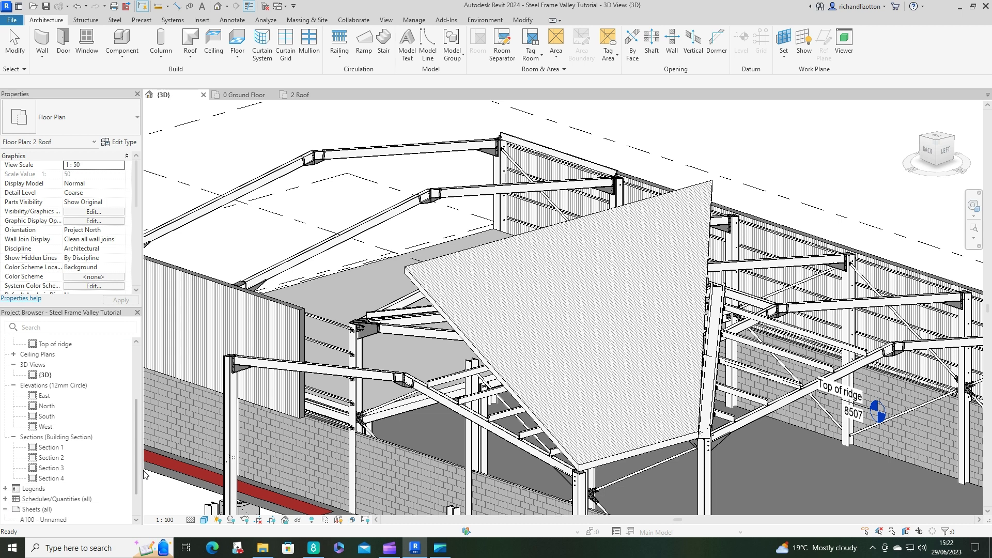
left_click(61, 477)
double_click(61, 477)
left_click(602, 150)
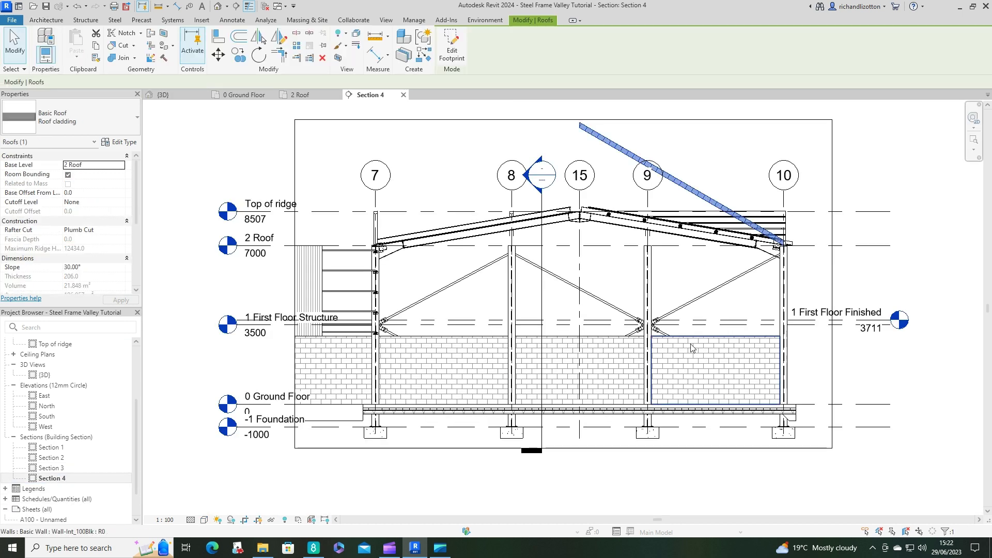
scroll(602, 149, "up", 3)
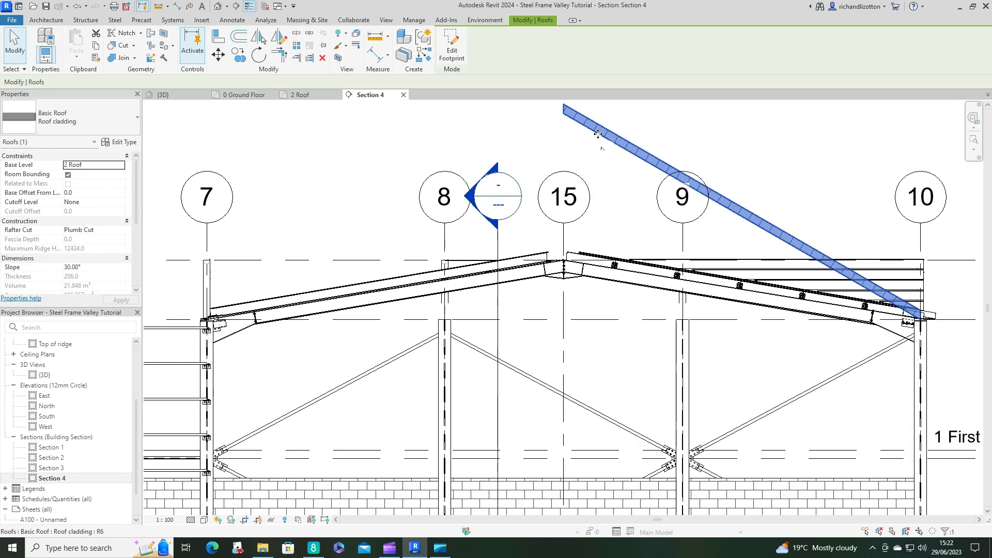
left_click(791, 150)
scroll(775, 155, "down", 2)
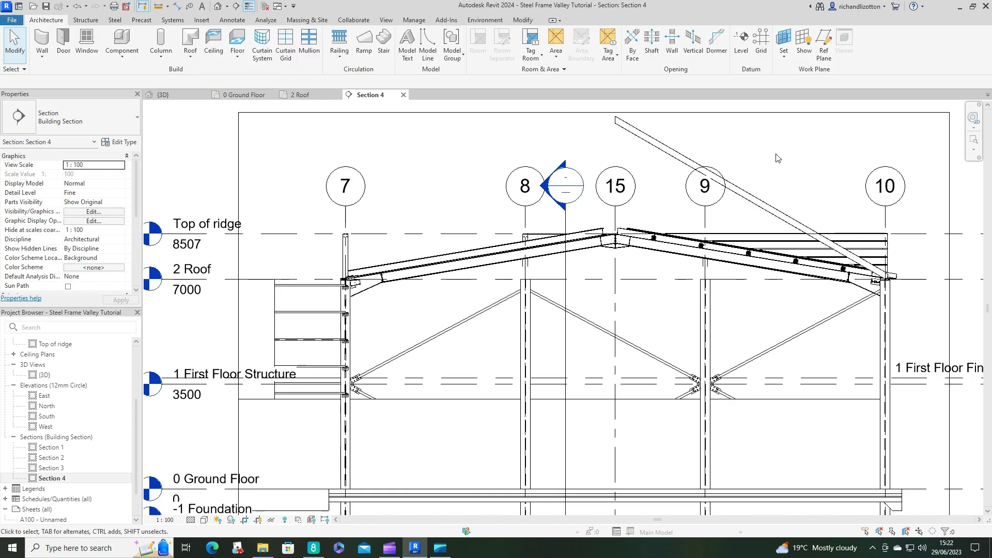
left_click(774, 212)
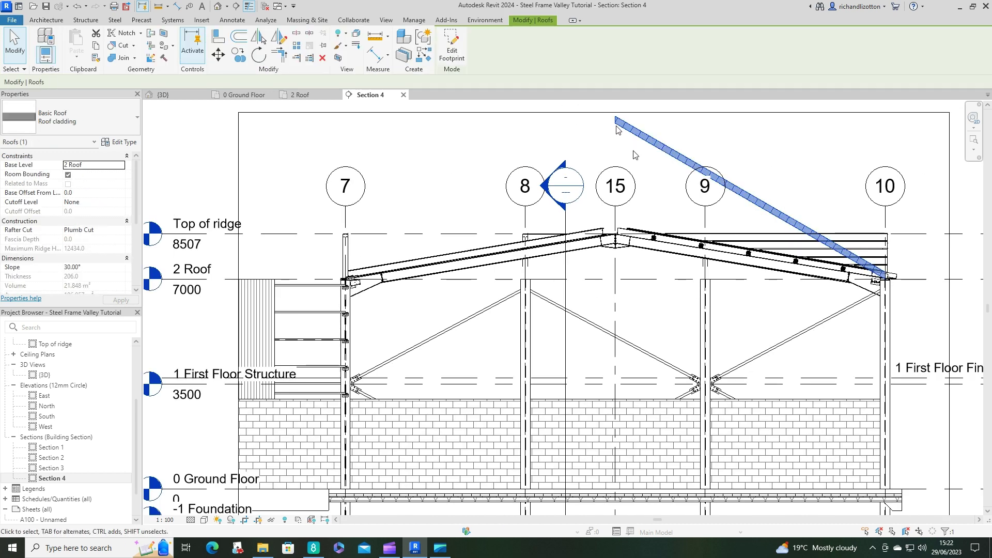
In {3D}, drag the roof's high end down until its slope reads 11.23°
left_click(169, 97)
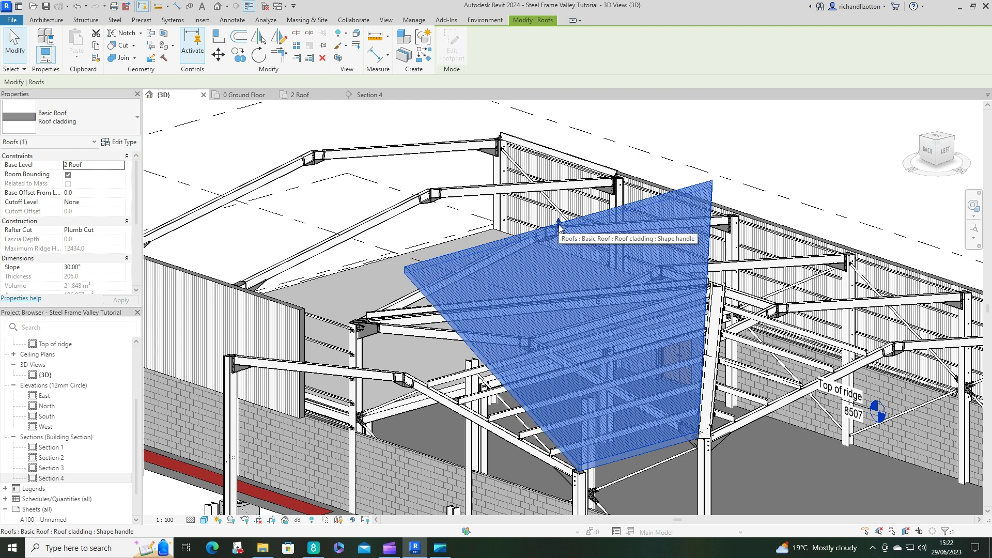
left_click_drag(560, 228, 562, 320)
middle_click_drag(562, 321, 735, 432, "shift")
scroll(512, 355, "up", 5)
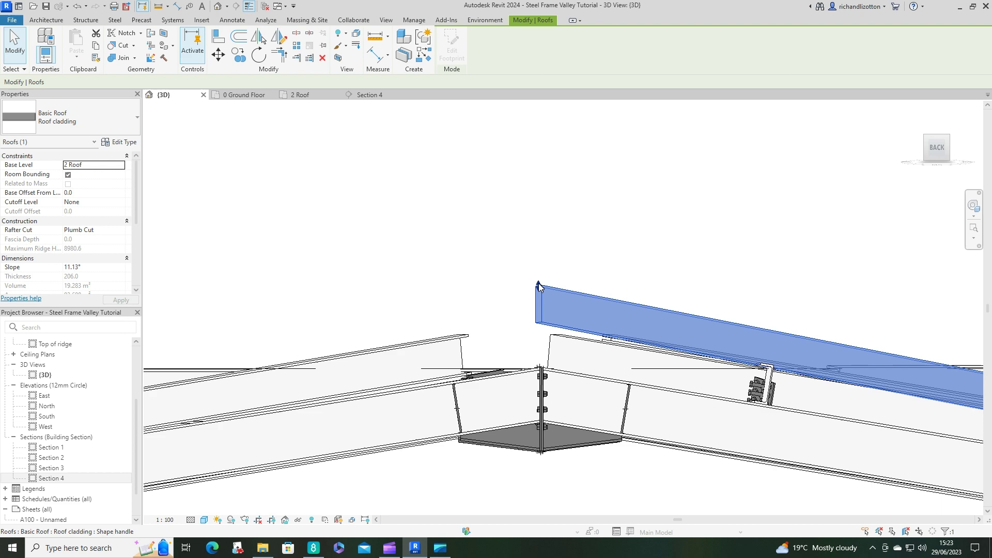
left_click_drag(538, 286, 539, 281)
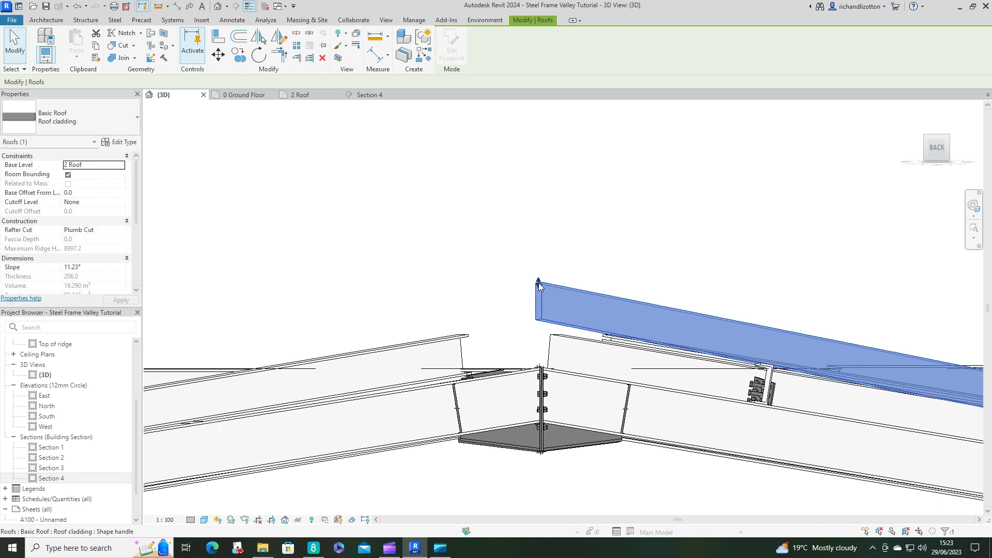
left_click(764, 251)
scroll(789, 356, "up", 5)
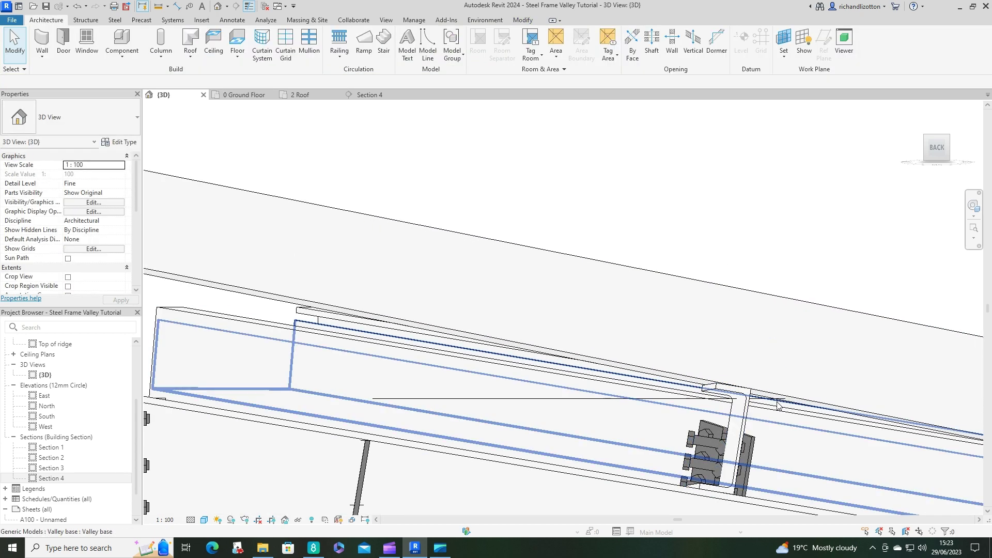
mouse_move(747, 401)
middle_mouse_down("shift")
mouse_move(763, 410)
mouse_move(816, 327)
mouse_move(785, 343)
mouse_move(835, 376)
mouse_move(729, 391)
mouse_move(761, 405)
mouse_move(806, 392)
mouse_move(831, 396)
mouse_move(827, 406)
middle_mouse_up("shift")
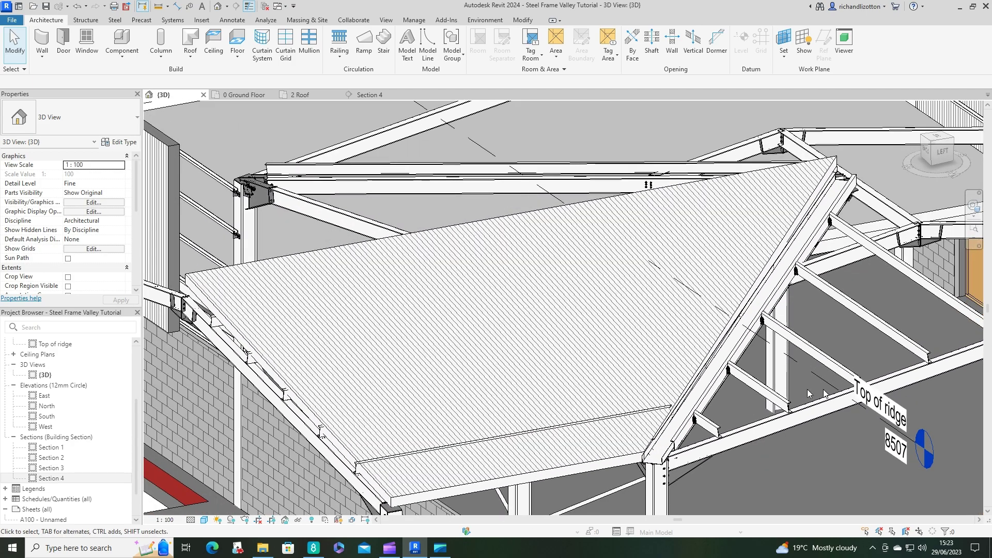
mouse_move(539, 470)
middle_mouse_down("shift")
mouse_move(632, 404)
mouse_move(701, 410)
middle_mouse_up("shift")
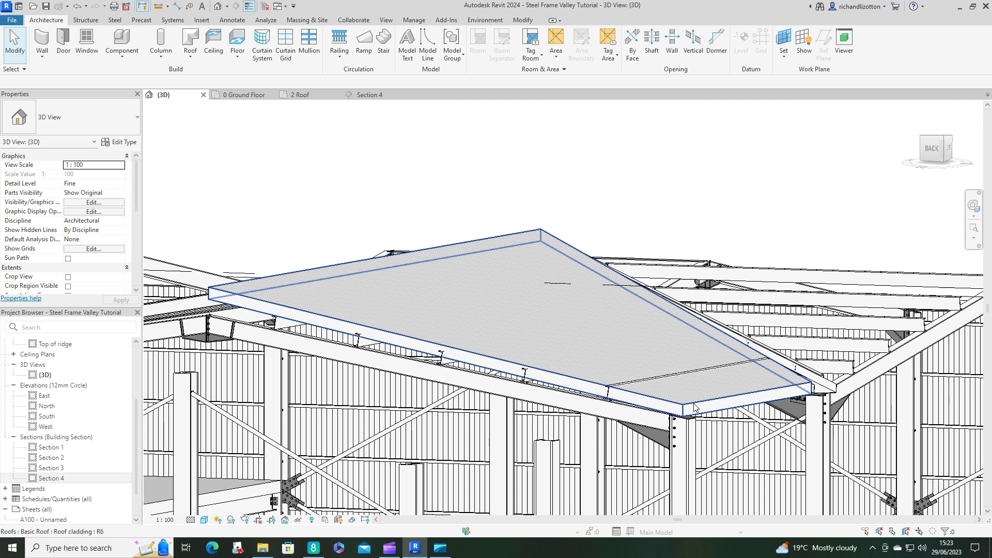
Set the roof cladding's base offset from level to 230
left_click(693, 404)
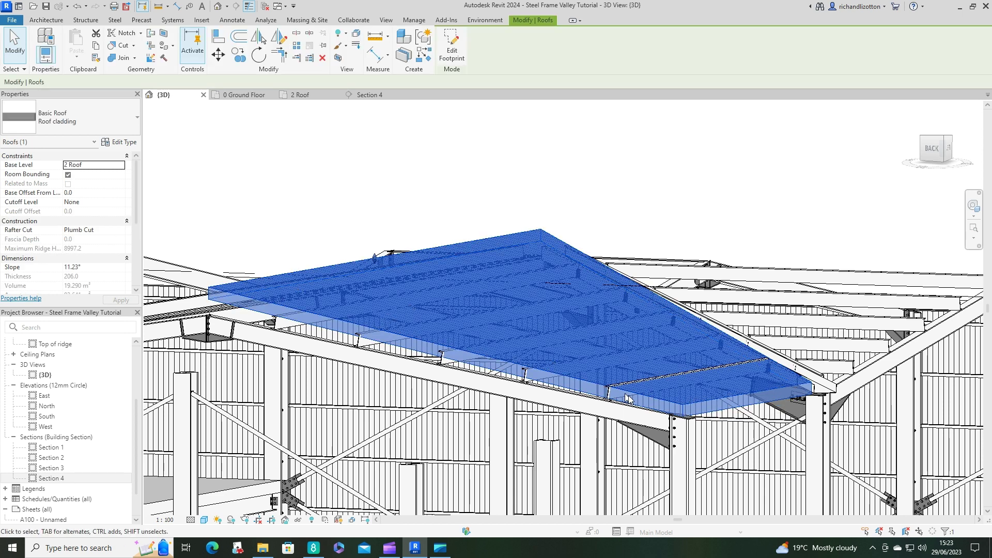
left_click(79, 192)
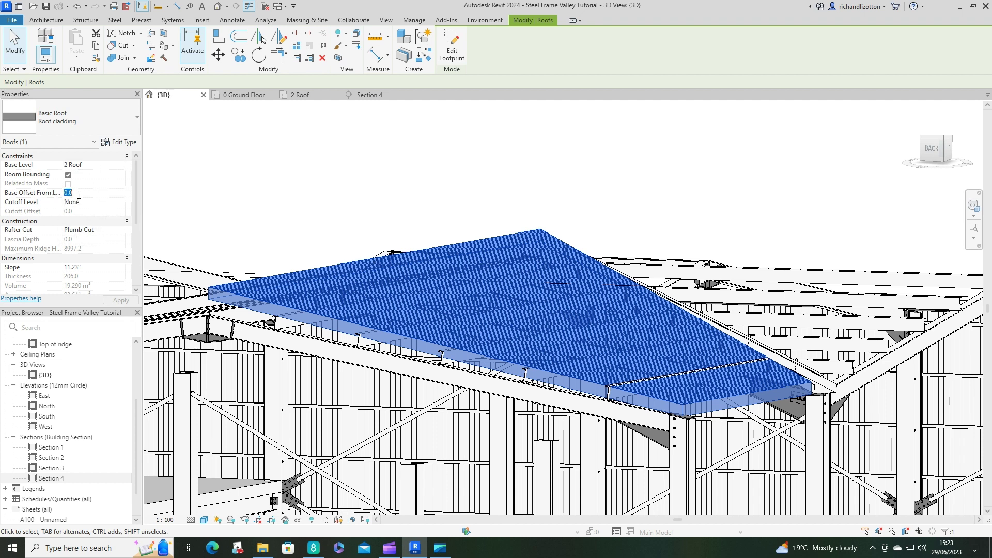
key("Return")
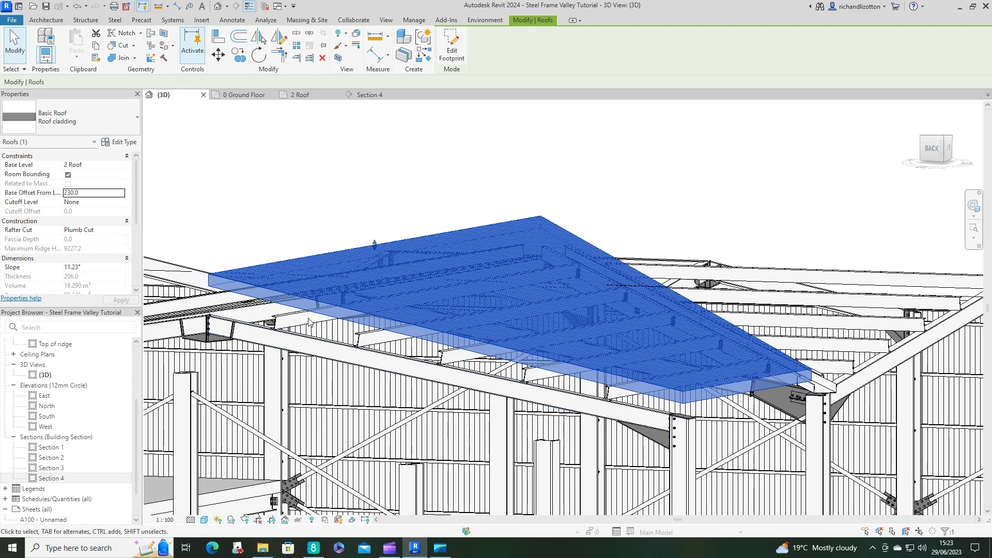
Drag the roof edge handles repeatedly until the slope reads 9.54°, then view the whole roof
middle_click_drag(309, 322, 371, 314, "shift")
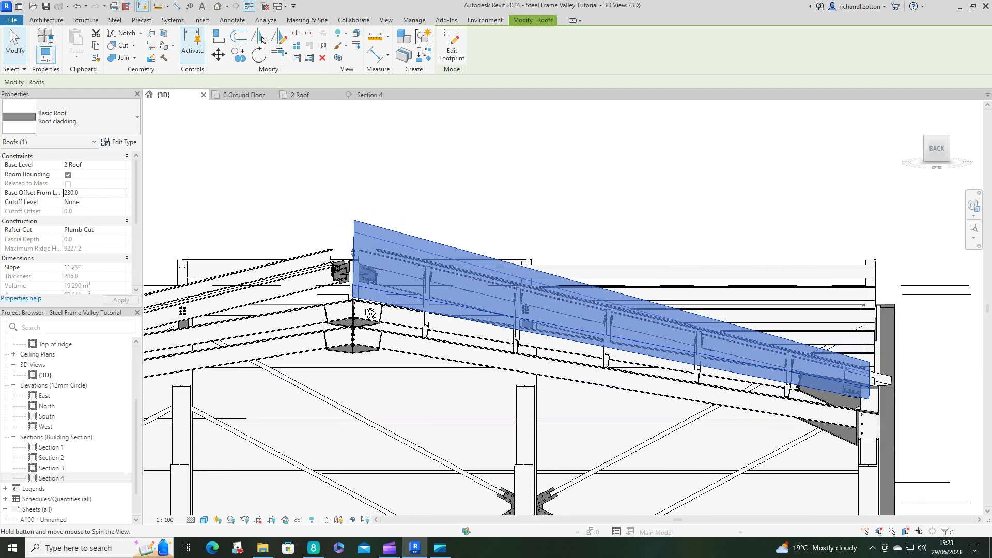
scroll(370, 313, "up", 4)
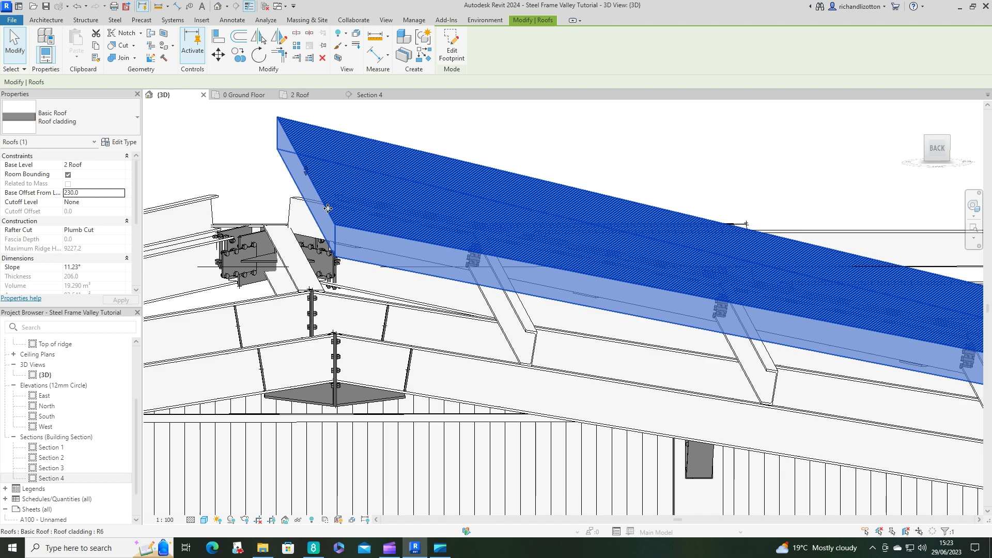
mouse_move(327, 208)
left_mouse_down()
mouse_move(308, 178)
mouse_move(308, 213)
left_mouse_up()
scroll(532, 349, "up", 5)
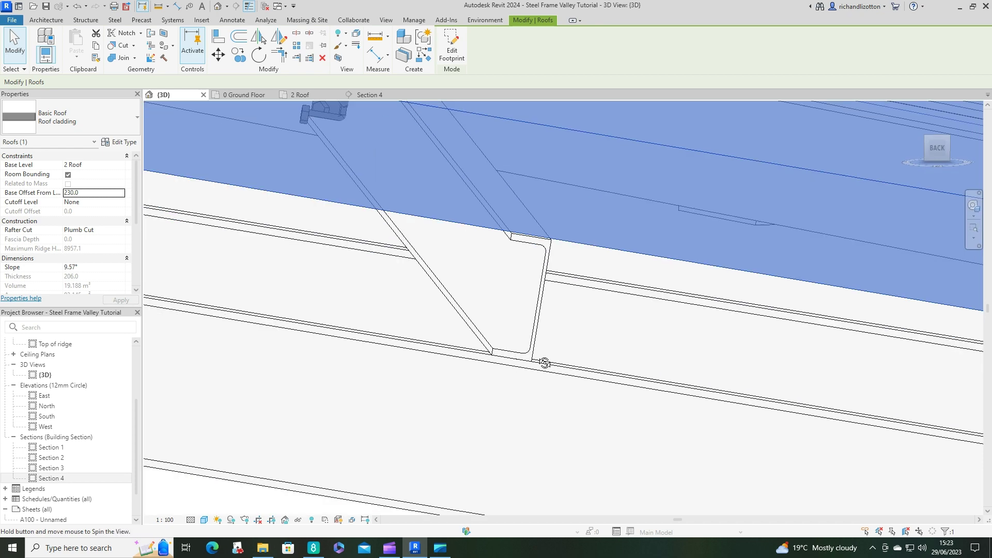
scroll(545, 362, "down", 5)
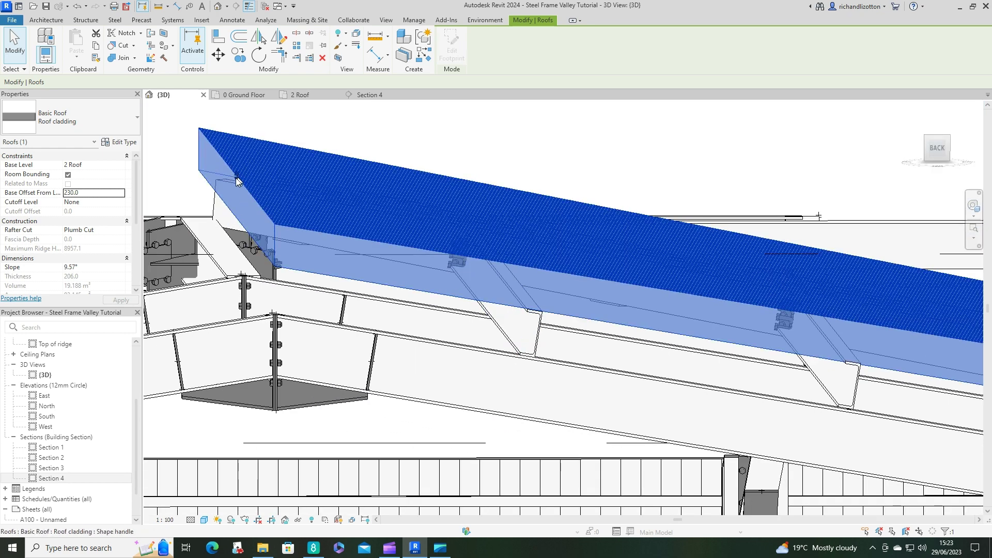
left_click_drag(237, 180, 236, 179)
scroll(509, 361, "up", 5)
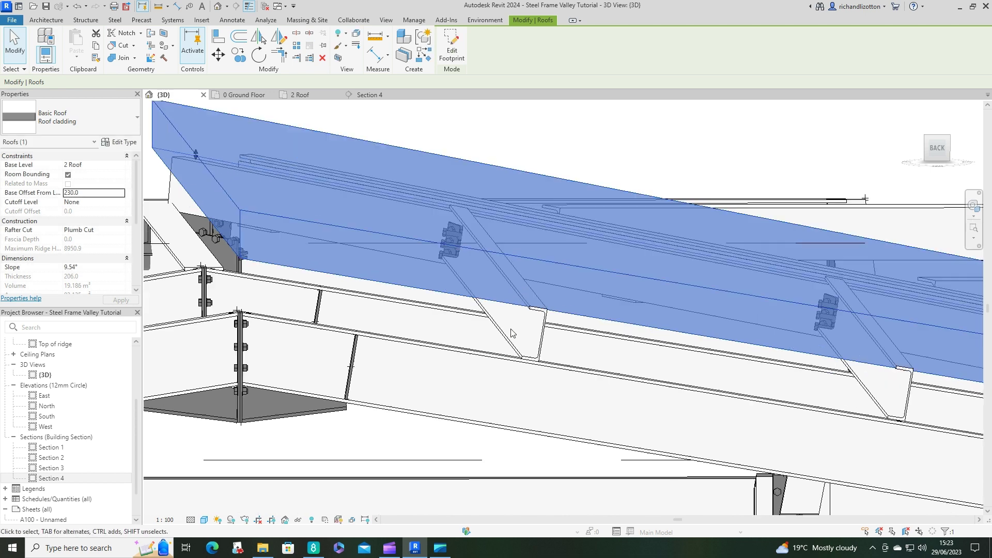
scroll(511, 332, "down", 5)
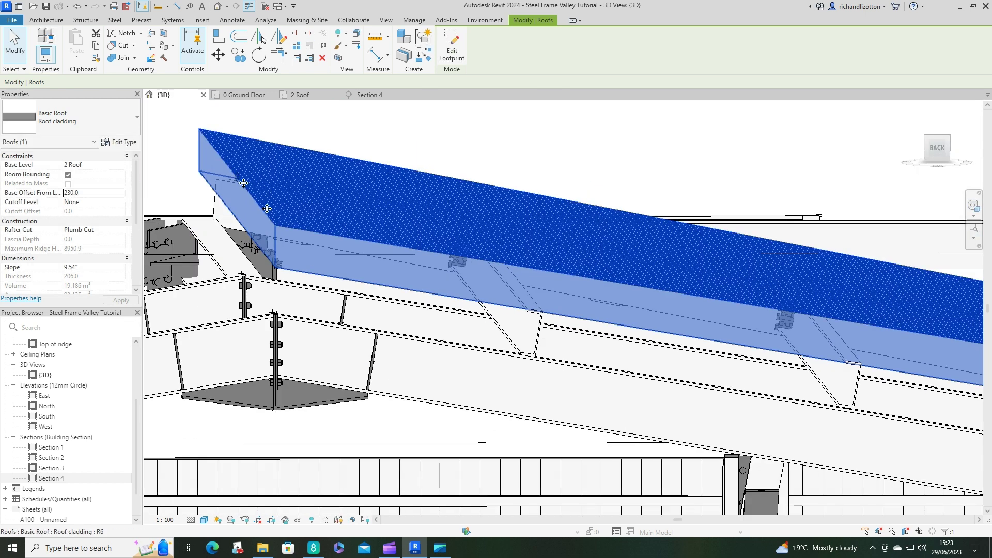
left_click_drag(237, 181, 236, 176)
scroll(505, 317, "up", 5)
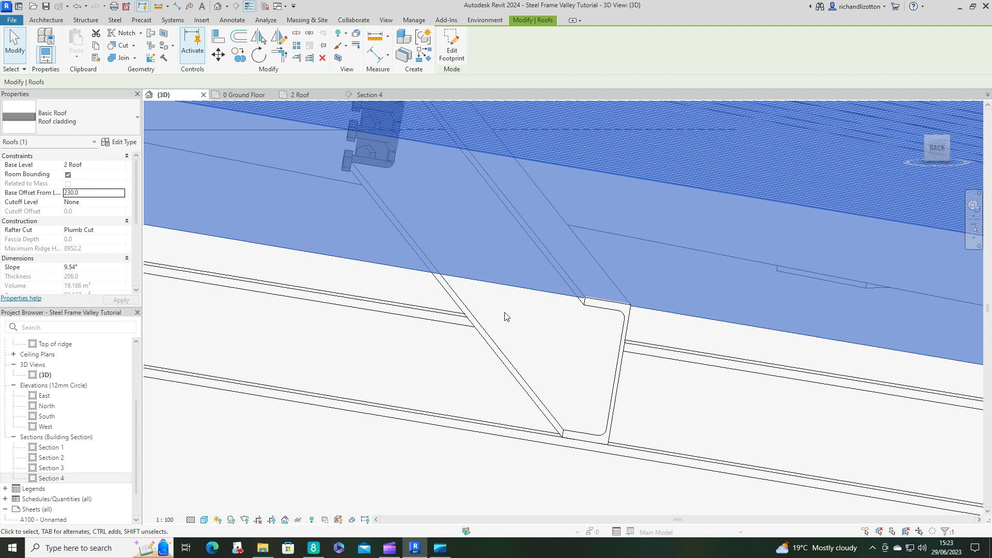
scroll(505, 317, "down", 5)
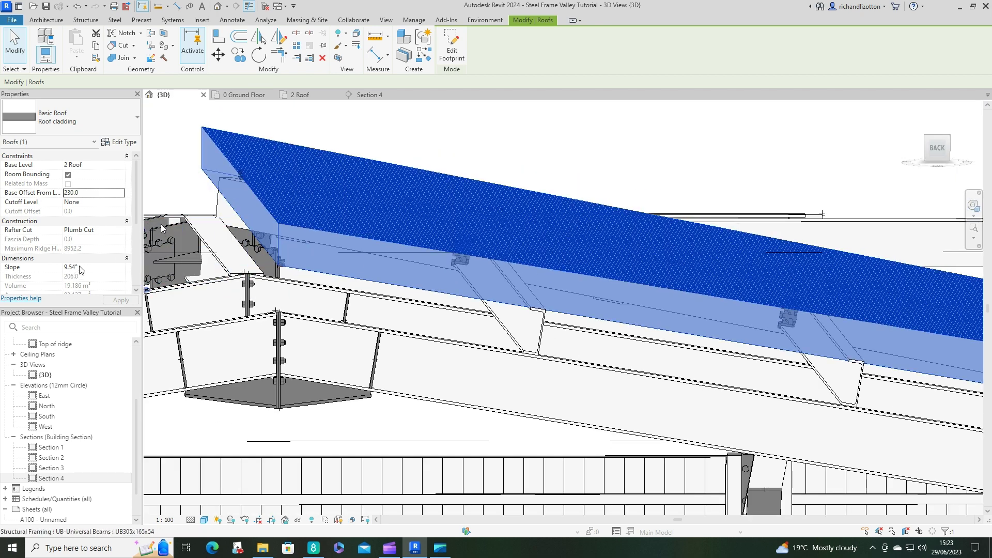
left_click_drag(234, 179, 241, 177)
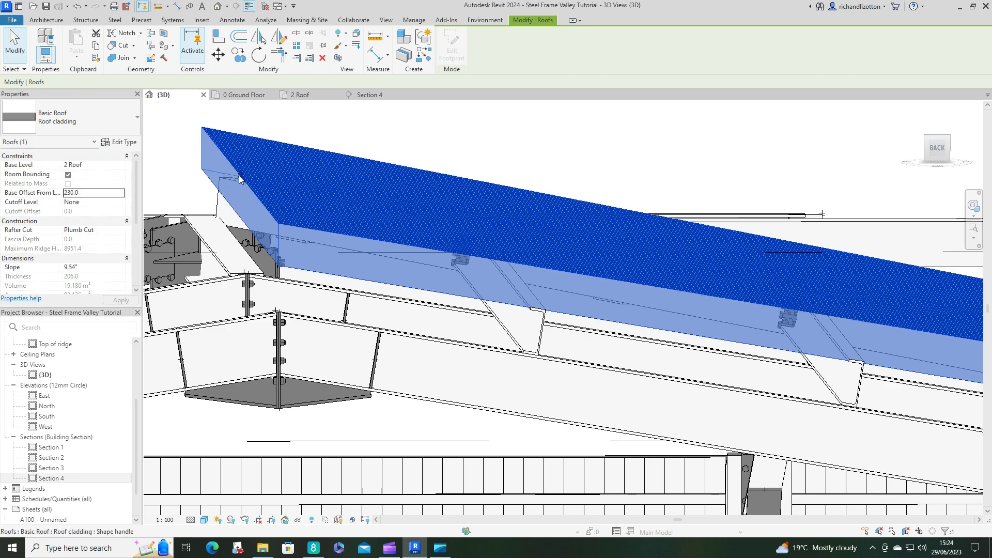
scroll(575, 148, "down", 5)
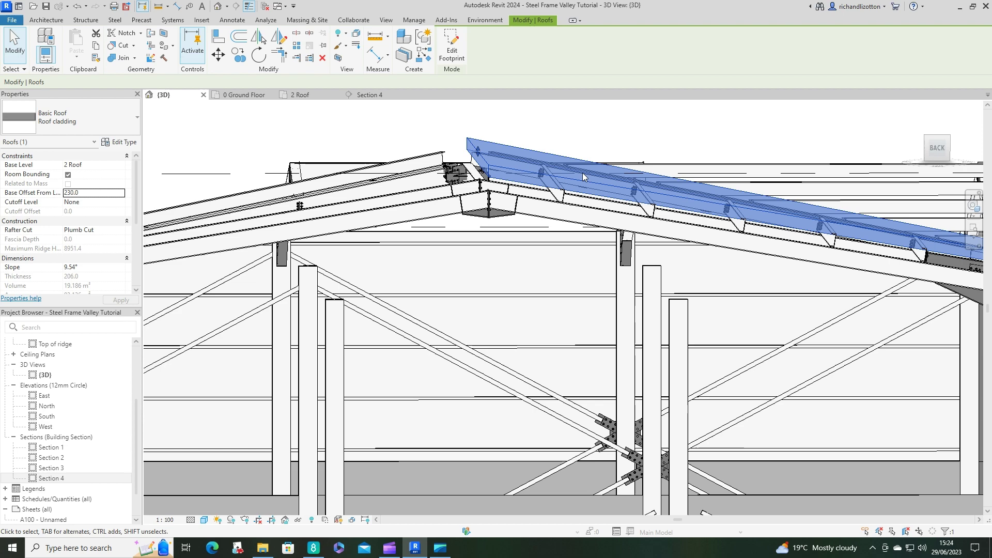
scroll(582, 172, "up", 5)
middle_click_drag(582, 173, 202, 321, "shift")
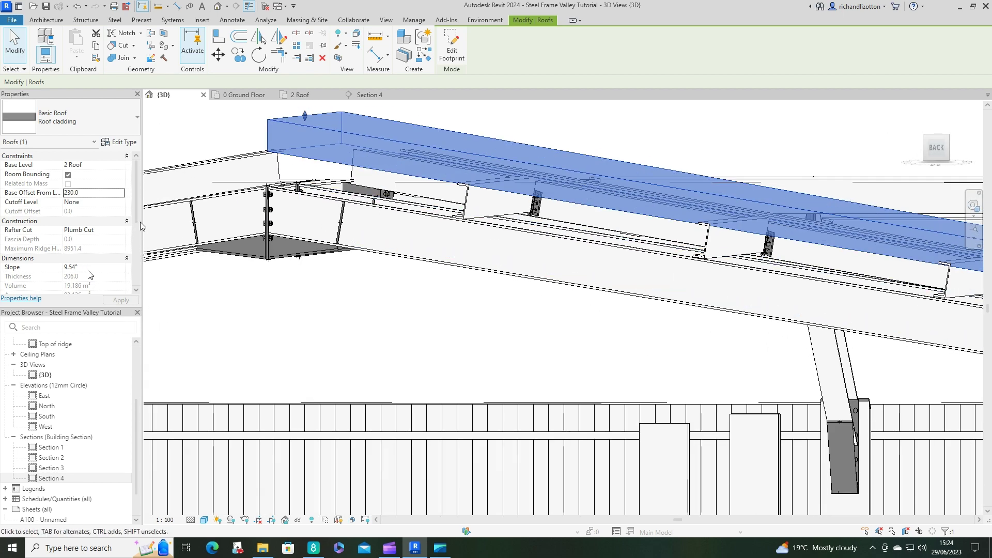
scroll(137, 217, "down", 8)
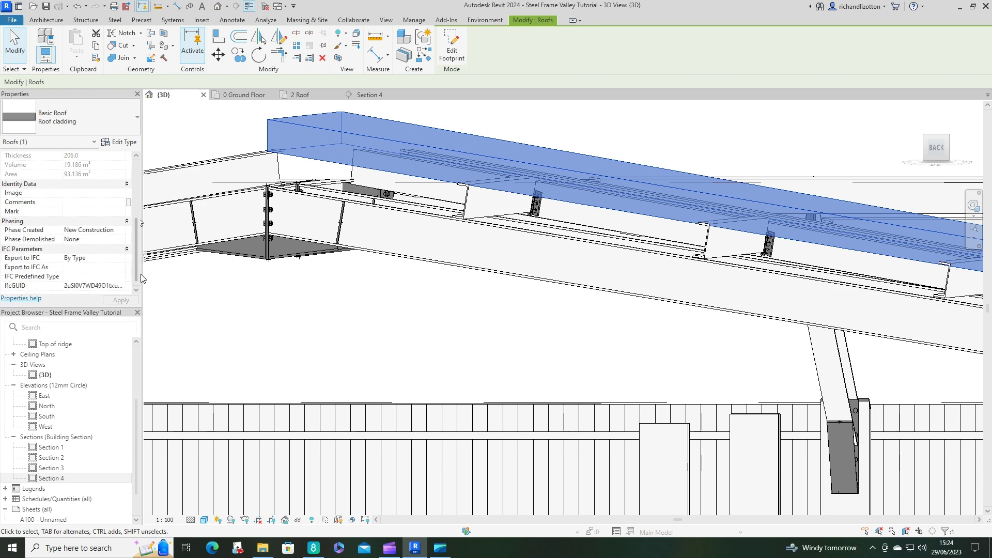
scroll(137, 204, "up", 8)
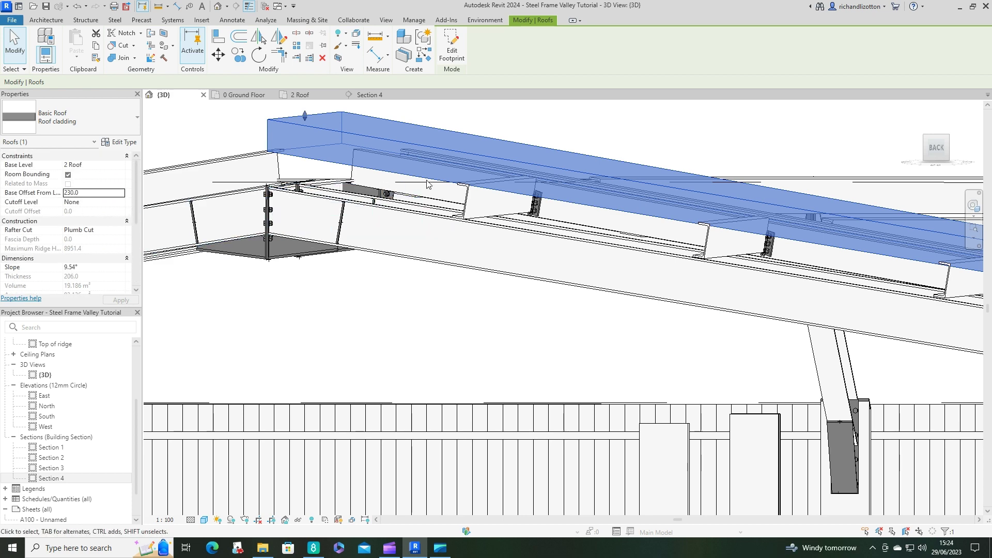
Deselect the roof, reorient the 3D view, and switch to the 2 Roof floor plan
left_click(697, 130)
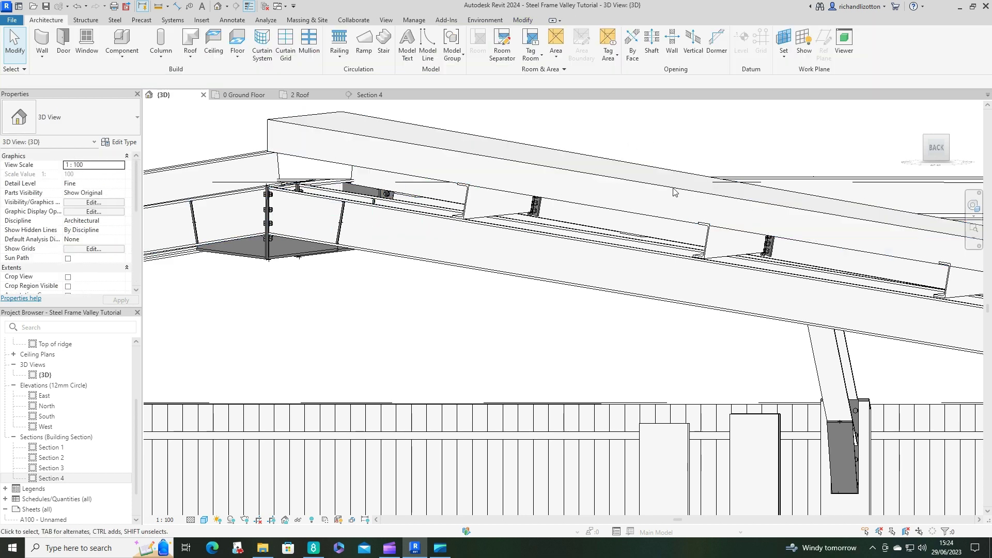
middle_click_drag(697, 131, 845, 264, "shift")
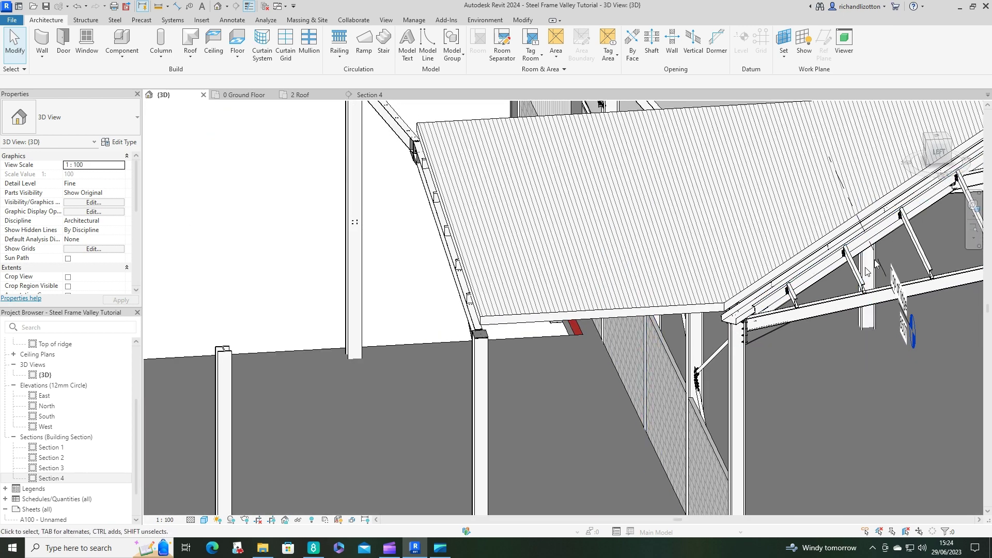
middle_click_drag(821, 301, 603, 359)
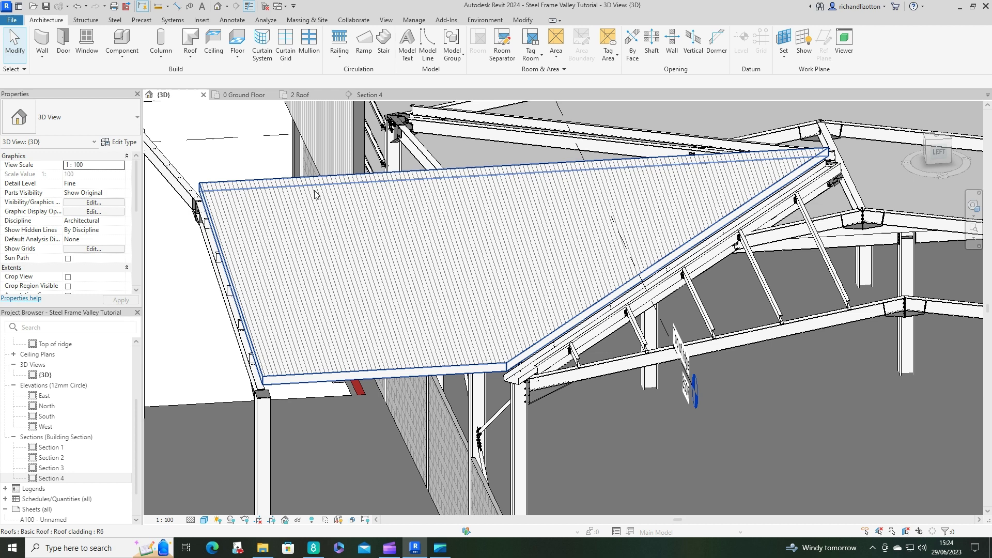
left_click(300, 94)
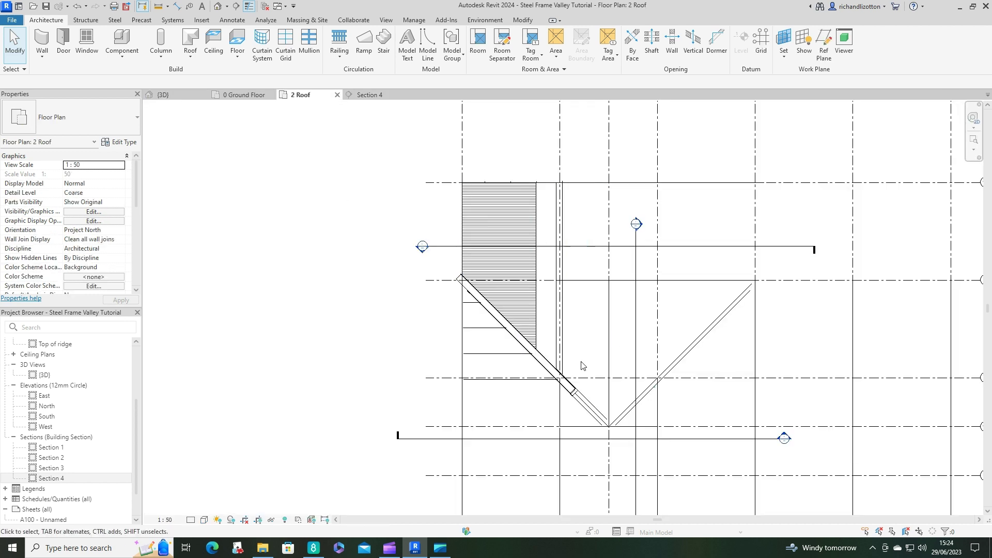
scroll(581, 366, "up", 3)
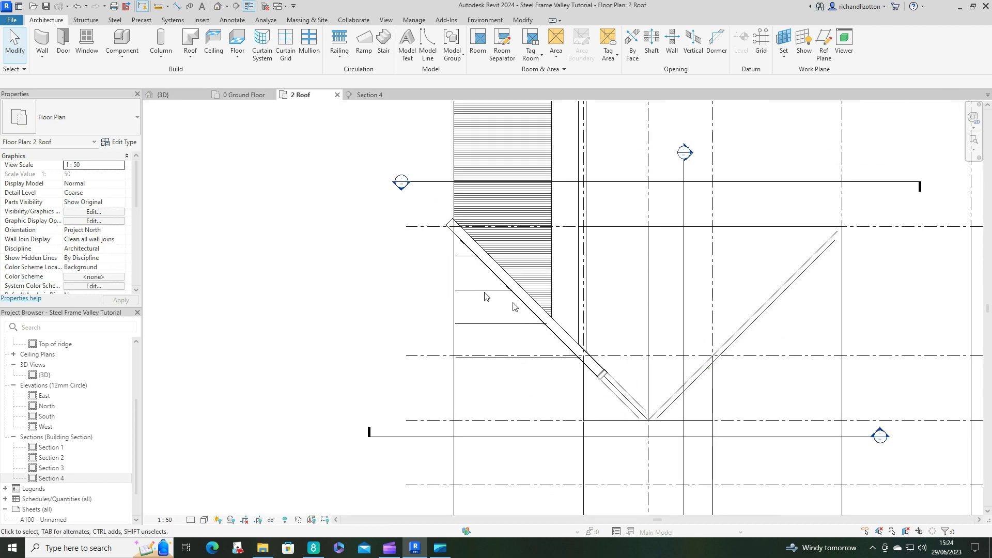
Start a Roof by Footprint and pick the valley diagonal and grid 14 as boundary edges
left_click(191, 56)
left_click(214, 78)
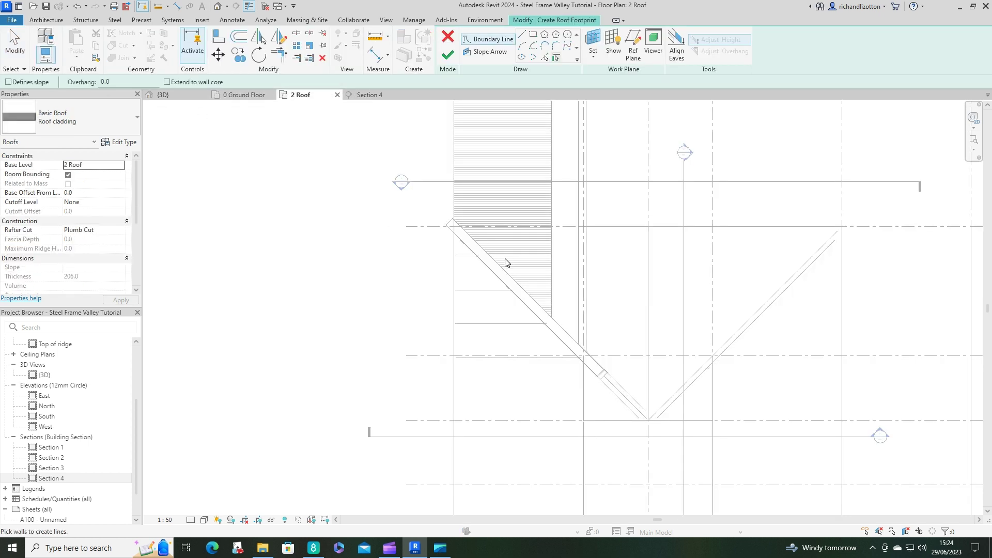
left_click(540, 57)
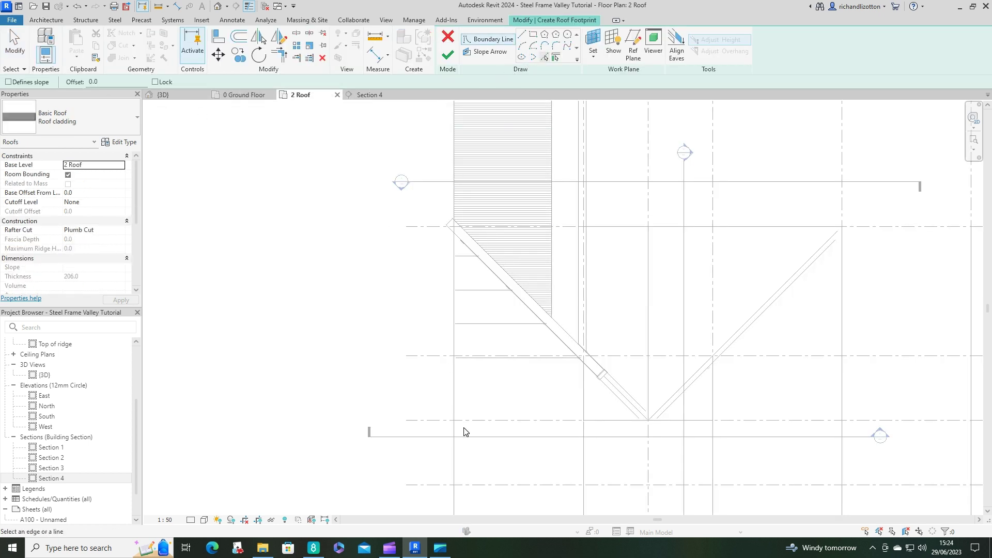
left_click(522, 310)
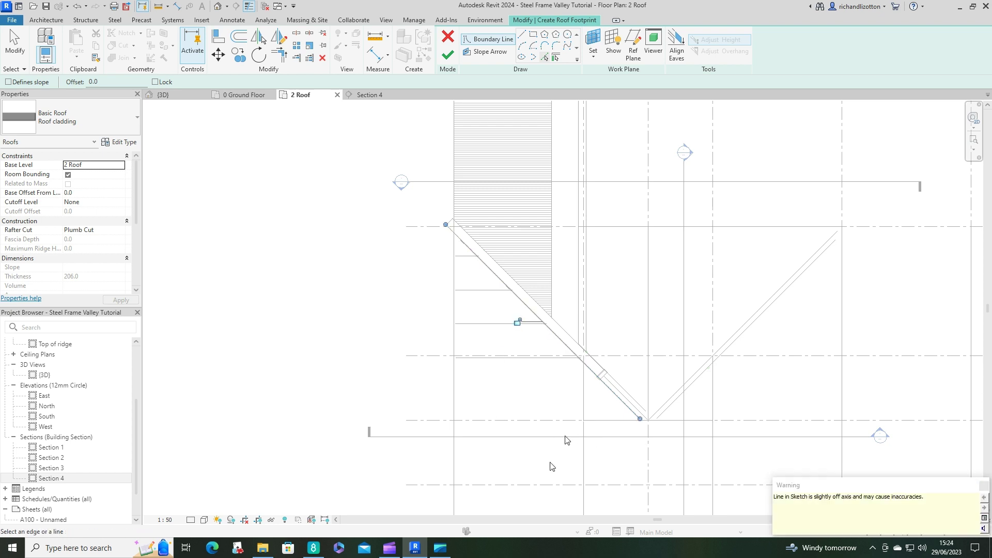
middle_click_drag(551, 466, 506, 415)
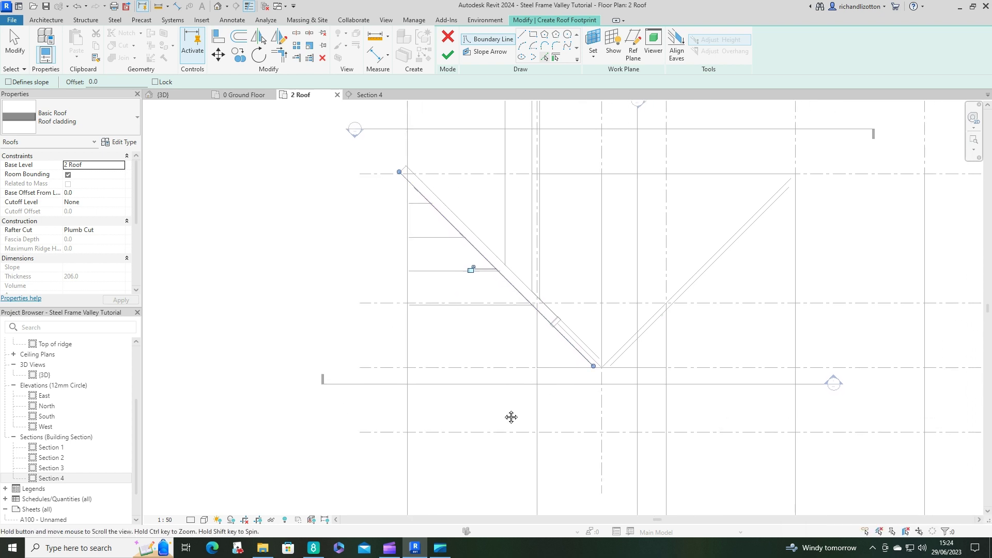
left_click(501, 368)
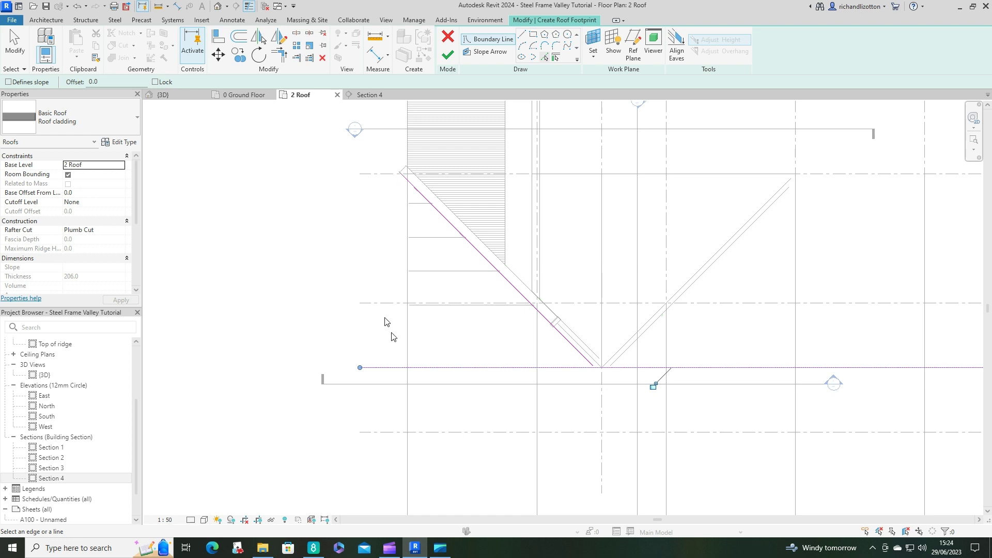
Draw a 9000 vertical edge along grid 1 and a short top edge toward the diagonal
left_click(521, 34)
left_click(360, 368)
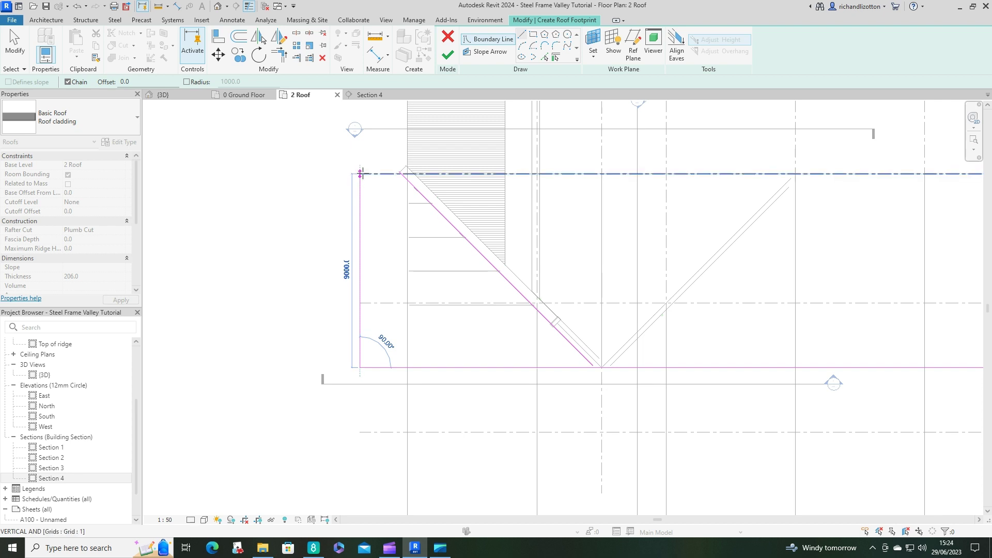
left_click(360, 174)
left_click(390, 174)
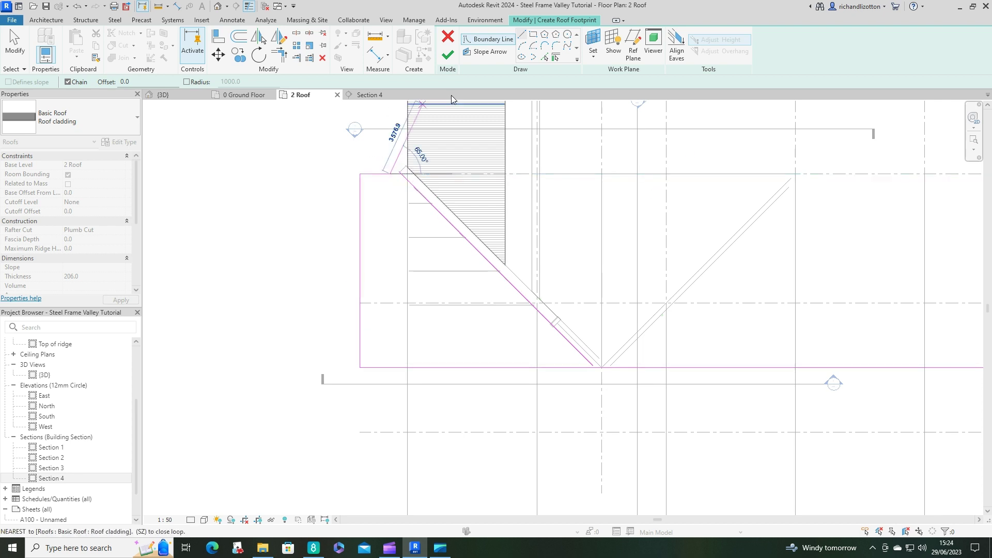
Trim the top and bottom edges to meet the valley diagonal, closing the outline
left_click(279, 54)
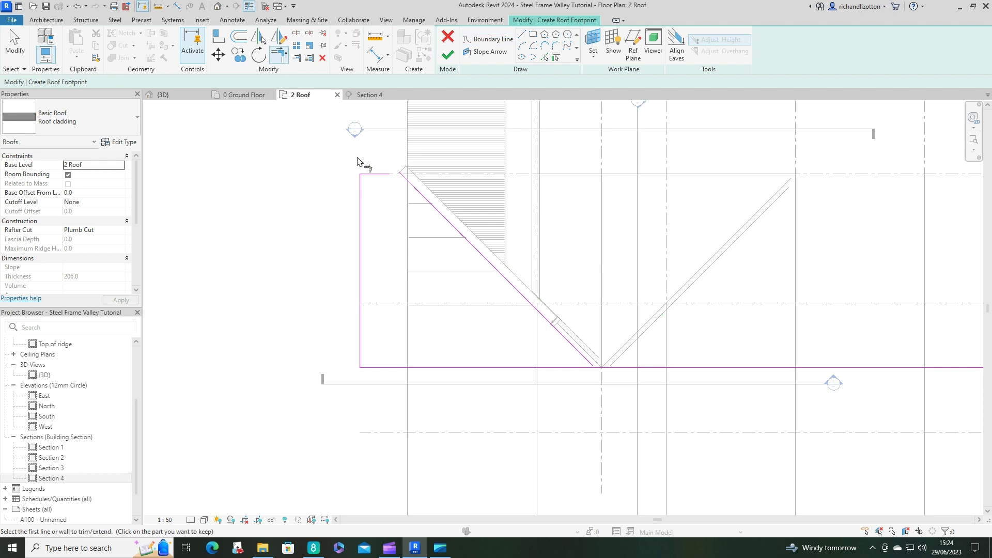
left_click(383, 176)
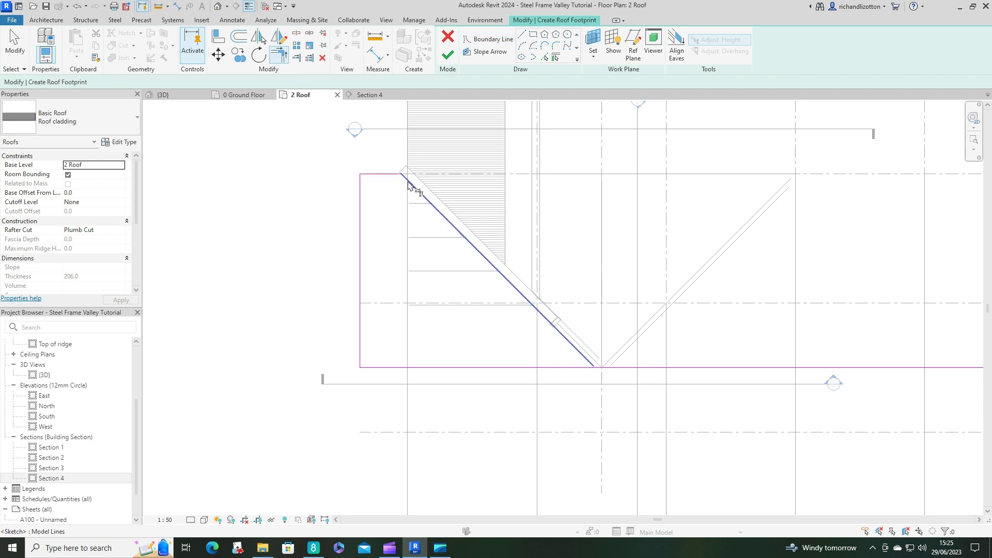
left_click(408, 184)
left_click(571, 349)
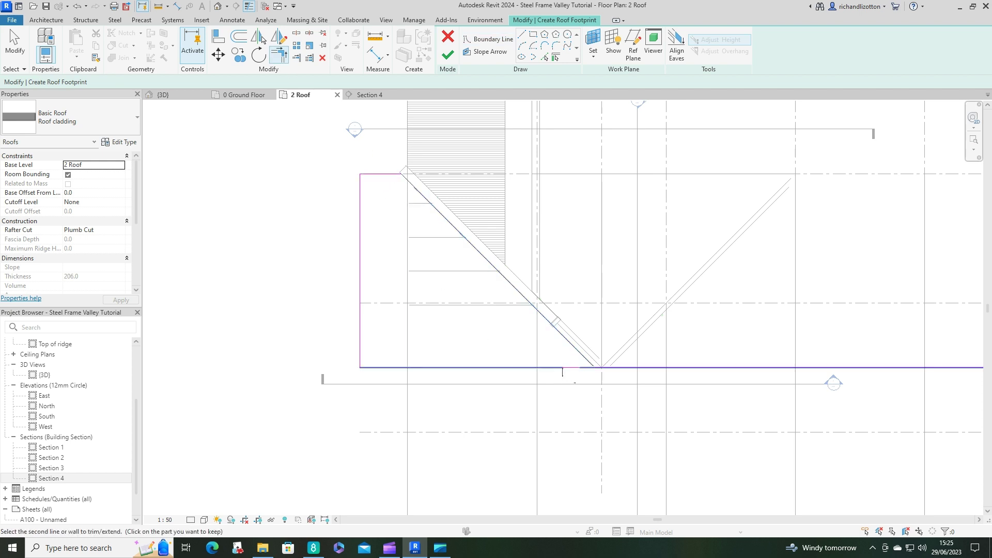
left_click(570, 368)
scroll(420, 258, "up", 2)
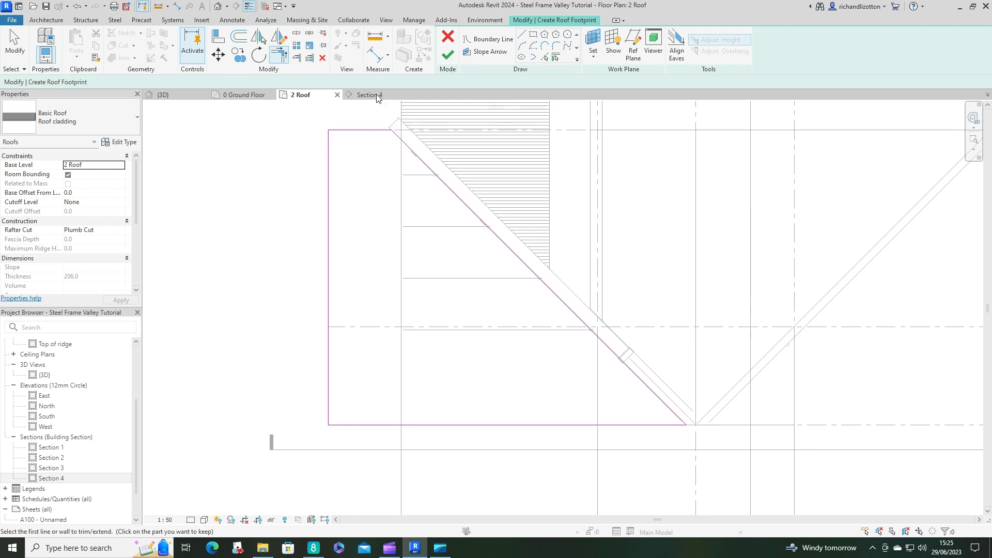
Make the top edge slope-defining, change its slope from 30° to 10°, and finish the sketch
key("Escape")
key("Escape")
left_click(369, 131)
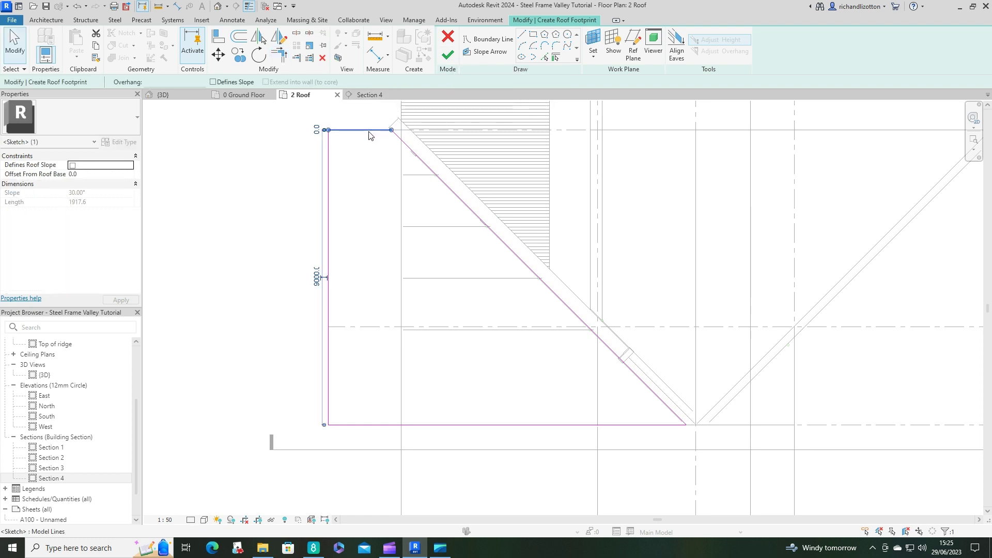
left_click(216, 83)
left_click(370, 199)
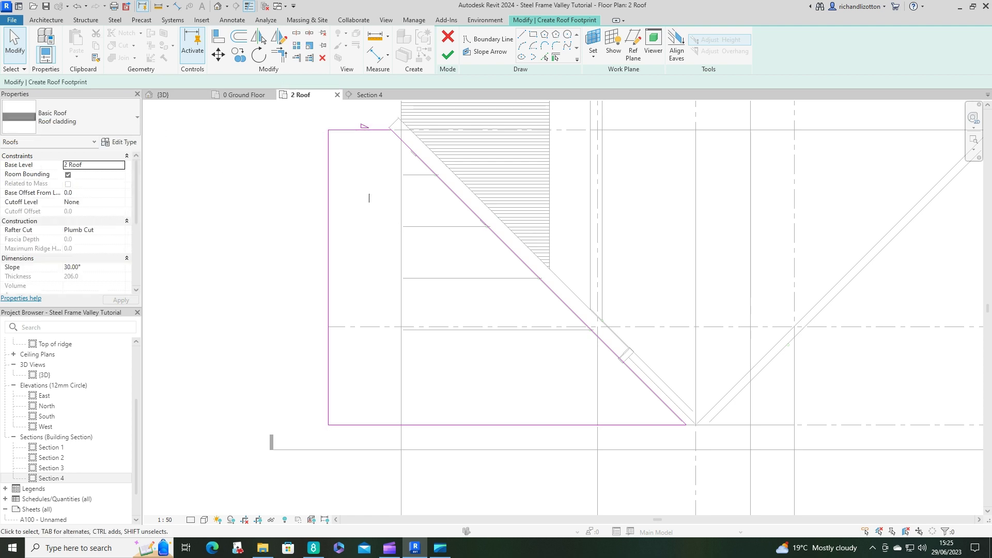
left_click(365, 130)
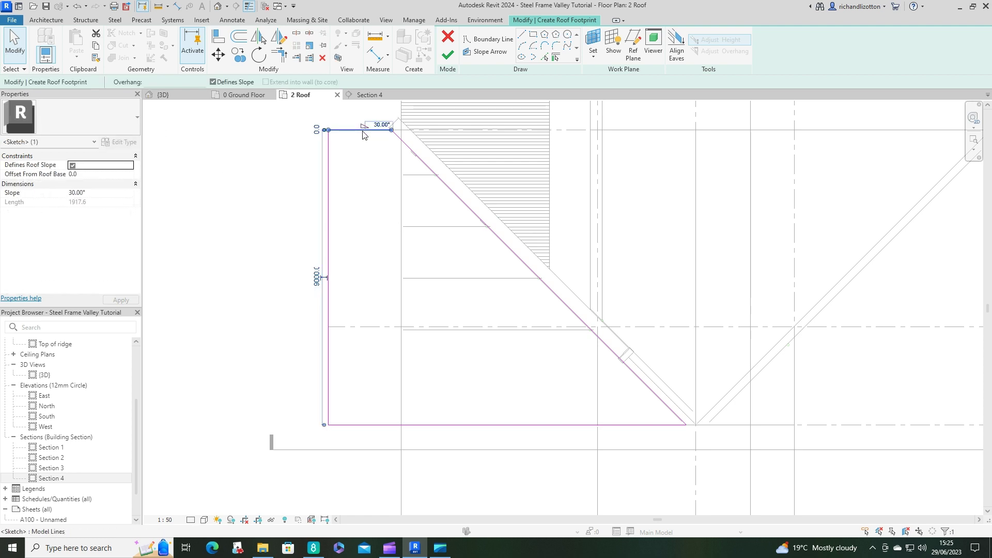
left_click(383, 125)
type("10")
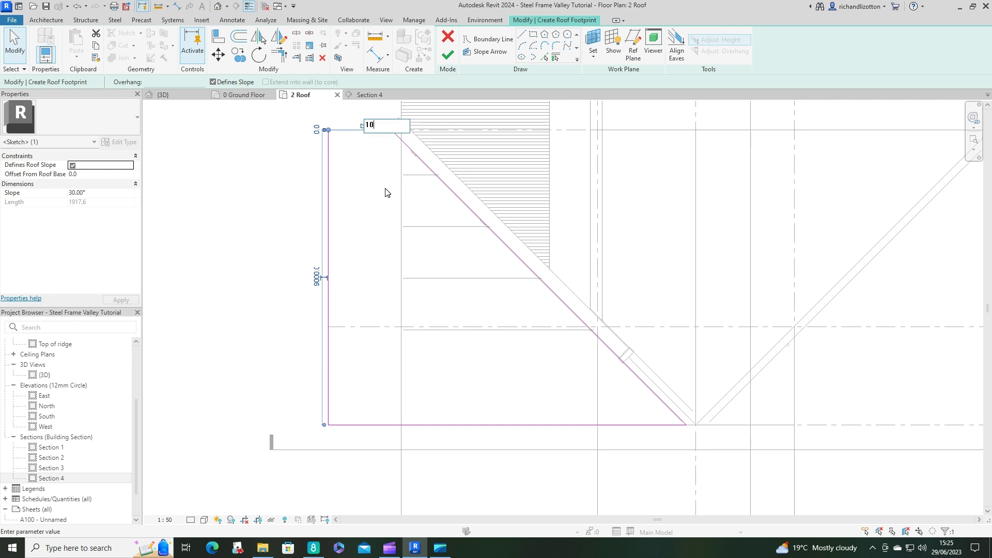
key("Return")
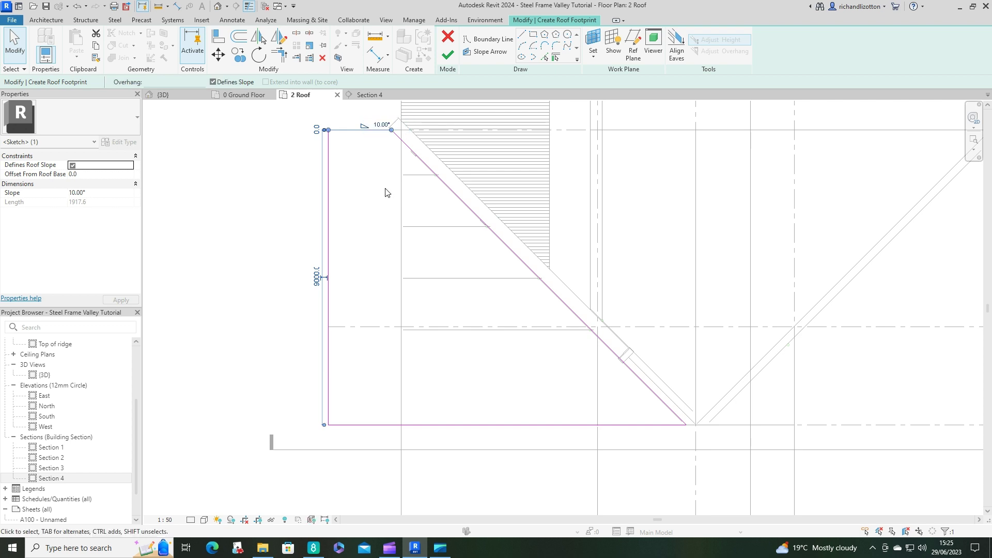
left_click(448, 55)
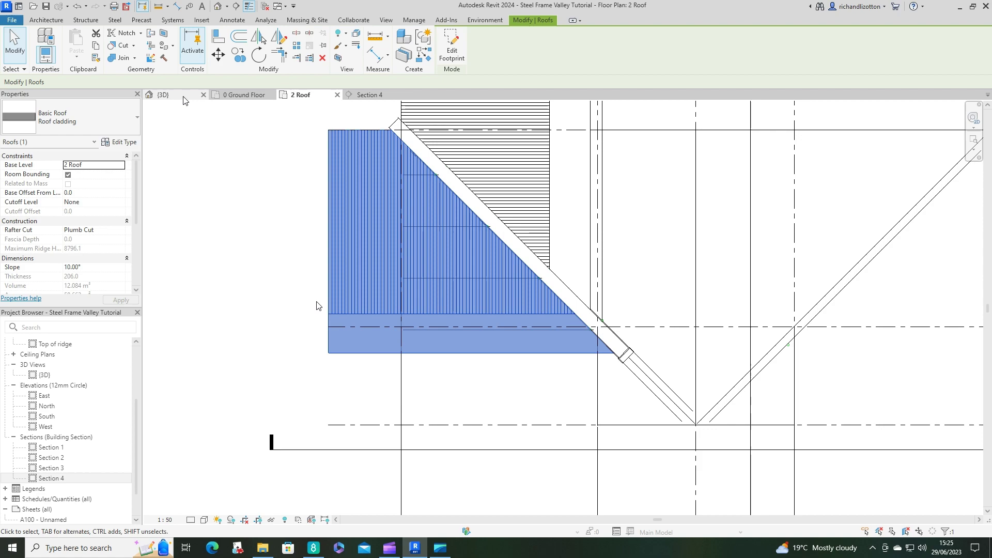
In the 3D view, drag the cladding roof's slope down to about 9.61°
left_click(162, 94)
middle_click_drag(708, 391, 559, 343, "shift")
mouse_move(652, 329)
middle_mouse_down("shift")
mouse_move(761, 312)
mouse_move(802, 292)
middle_mouse_up("shift")
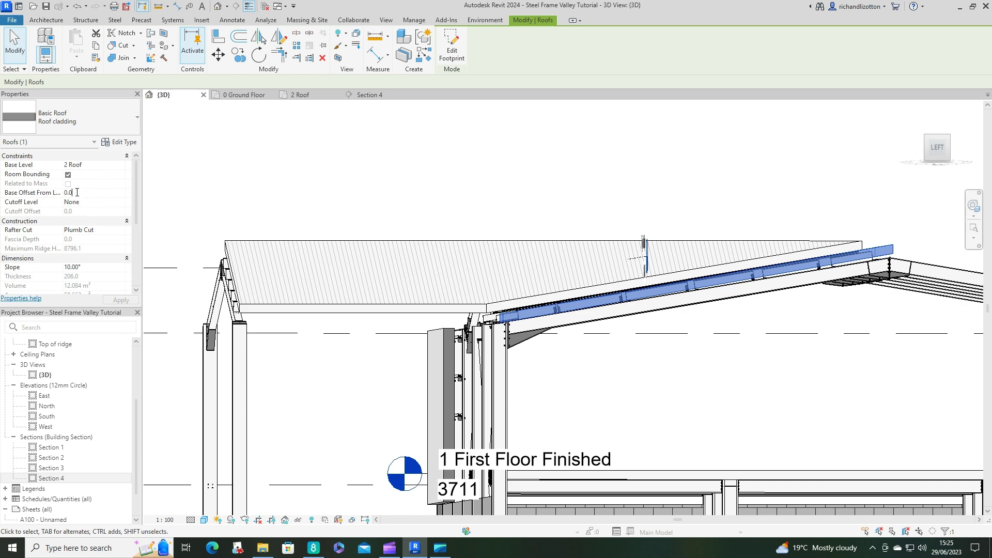
mouse_move(556, 211)
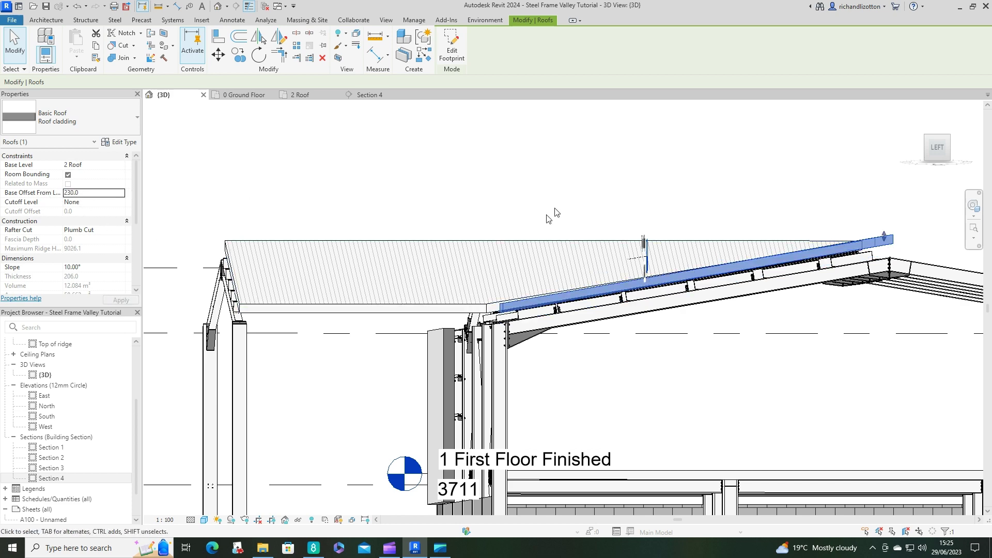
scroll(891, 258, "up", 4)
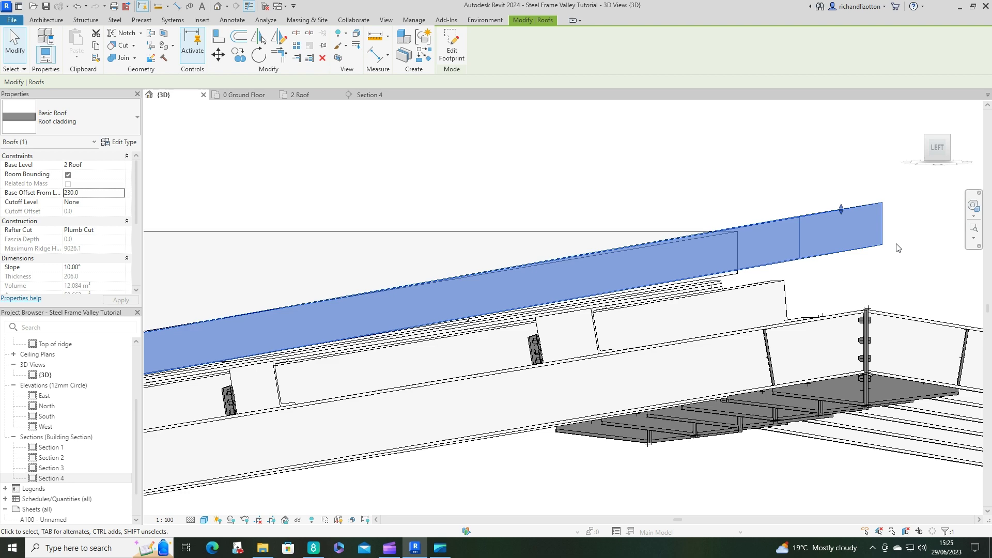
middle_click_drag(883, 273, 883, 276, "shift")
left_click_drag(841, 209, 843, 222)
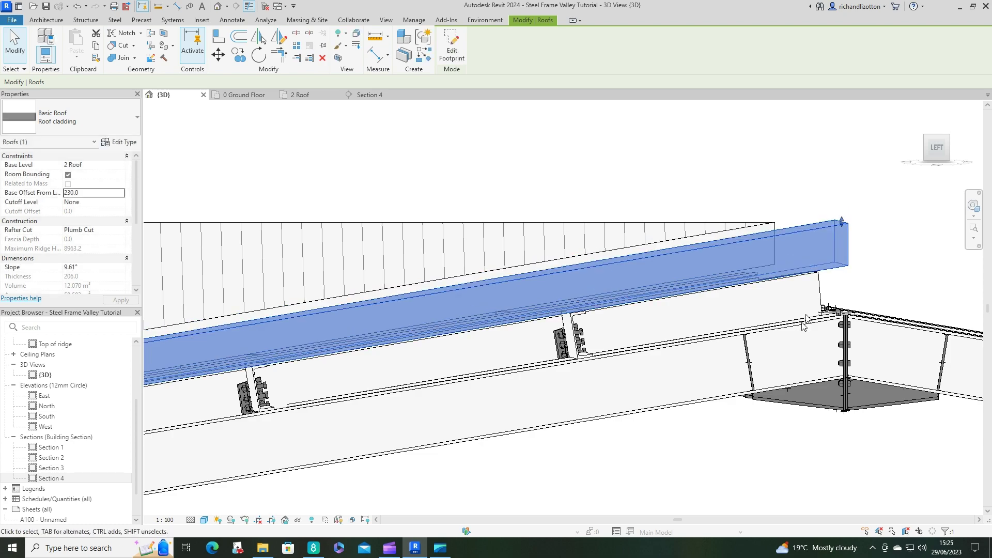
middle_click_drag(802, 319, 811, 332, "shift")
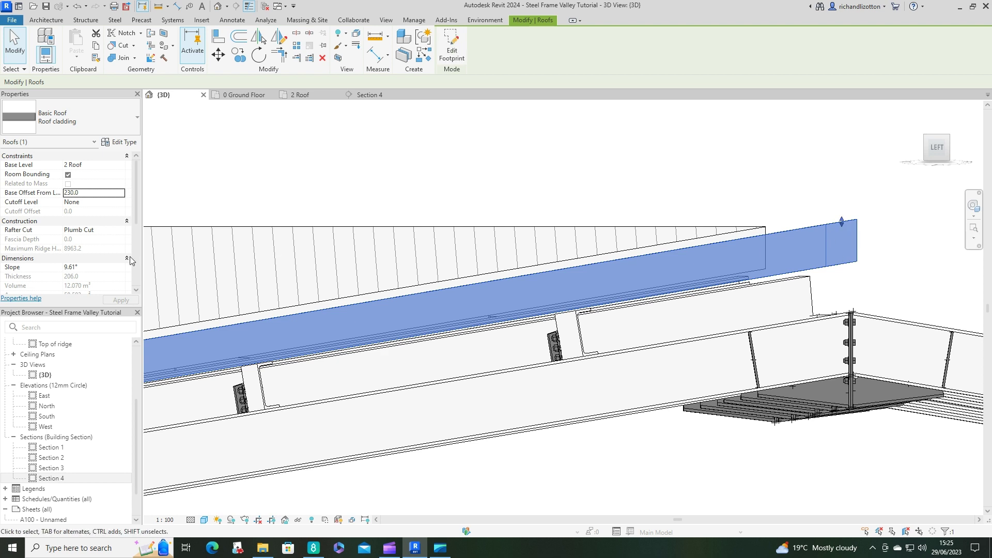
Set the cladding roof's Slope to exactly 9.5° in Properties and check the result
left_click(78, 267)
left_click(529, 197)
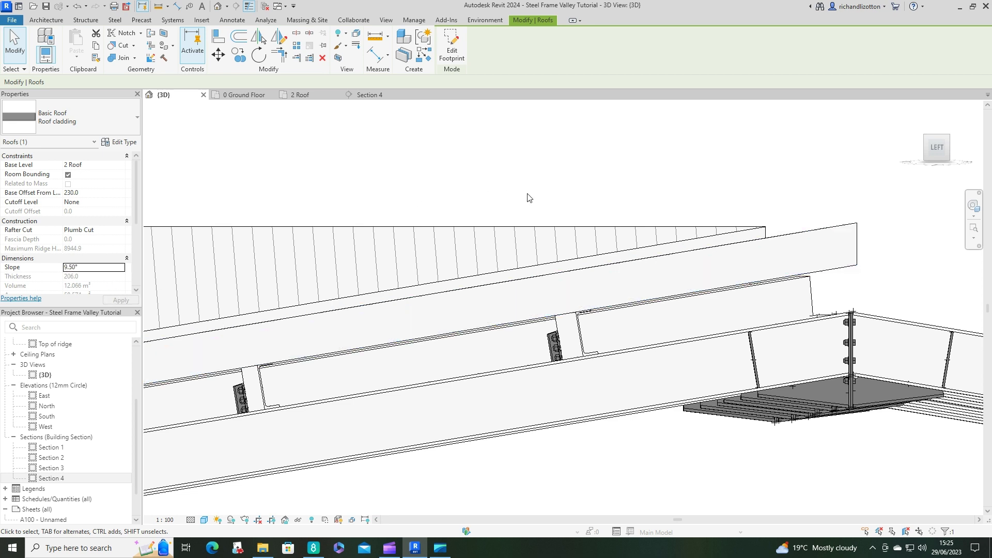
left_click(540, 231)
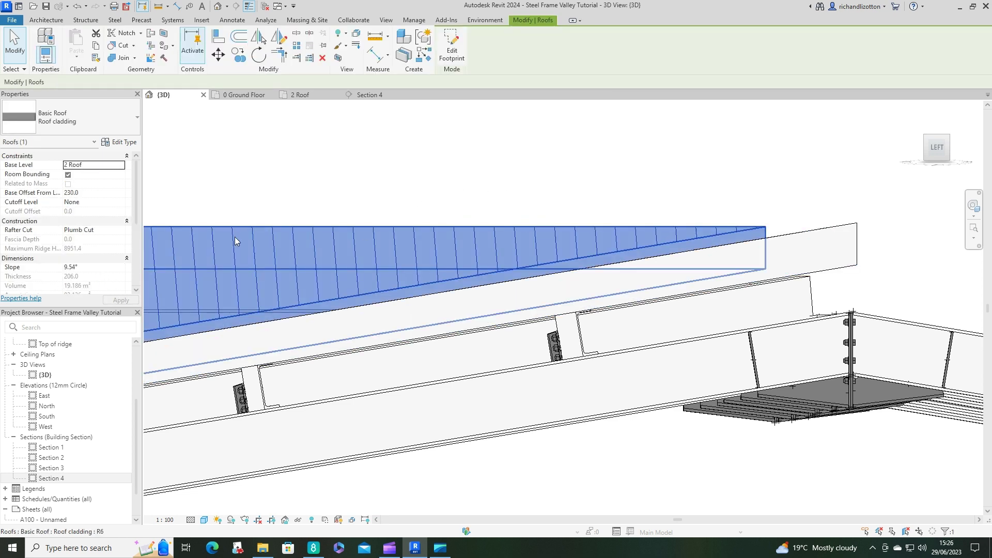
left_click(94, 269)
type("9.5")
left_click(315, 192)
middle_click_drag(486, 321, 428, 469, "shift")
scroll(444, 394, "down", 5)
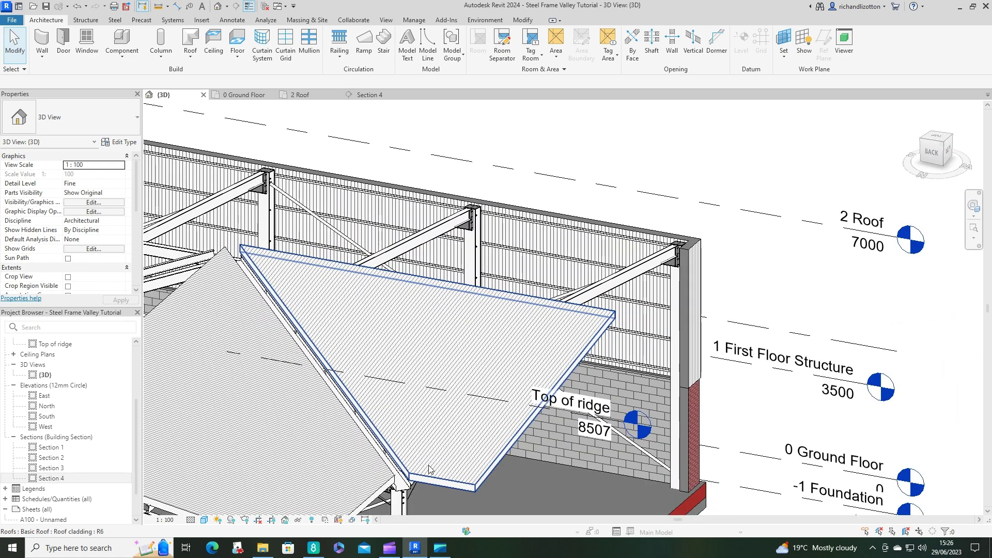
Reopen the cladding roof footprint and change the right boundary line's 2216.3 dimension to 5
left_click(520, 433)
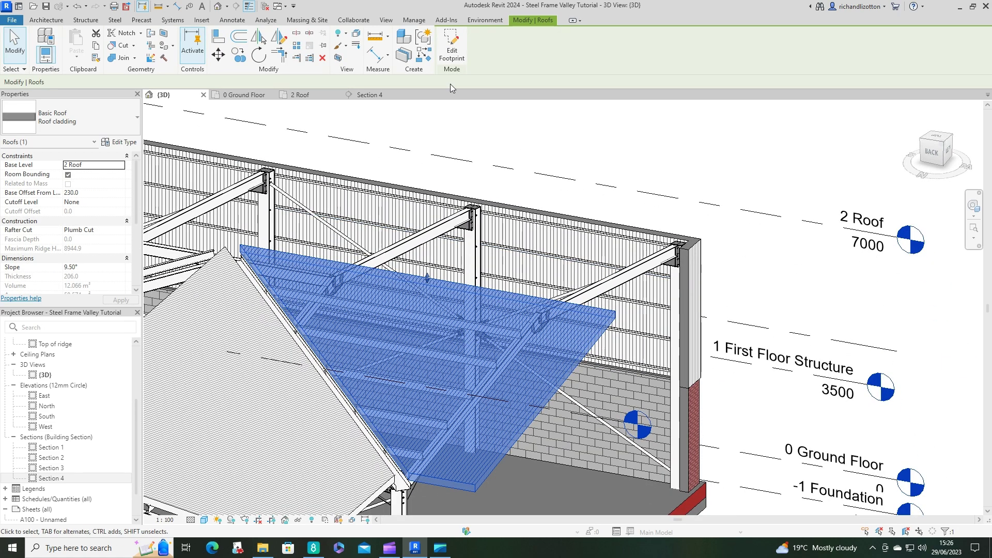
left_click(450, 47)
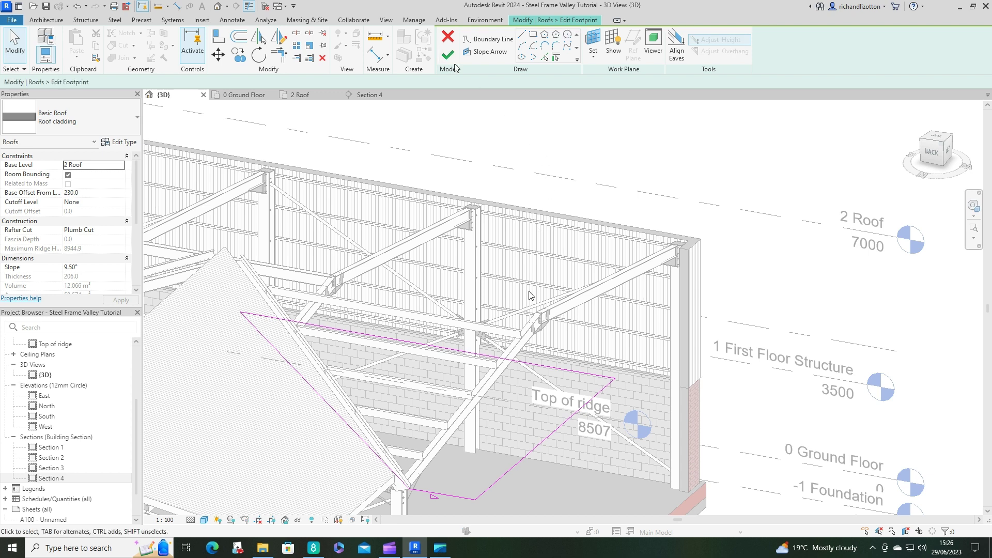
left_click(543, 440)
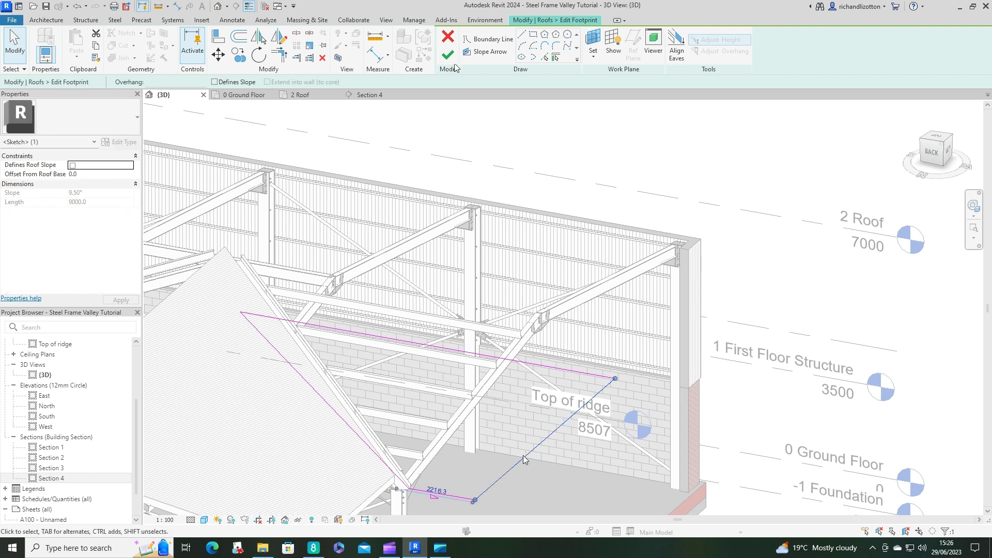
left_click(440, 495)
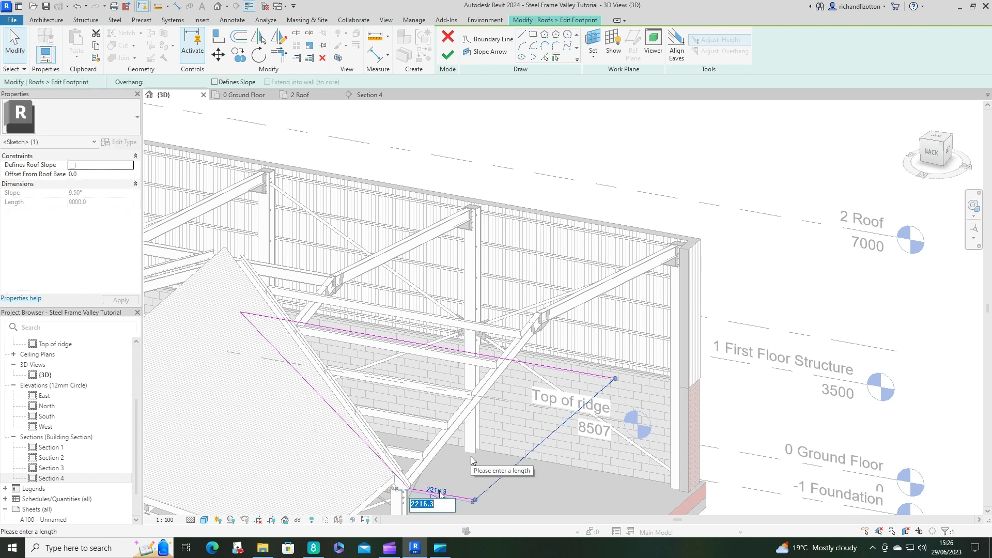
type("5")
key("Return")
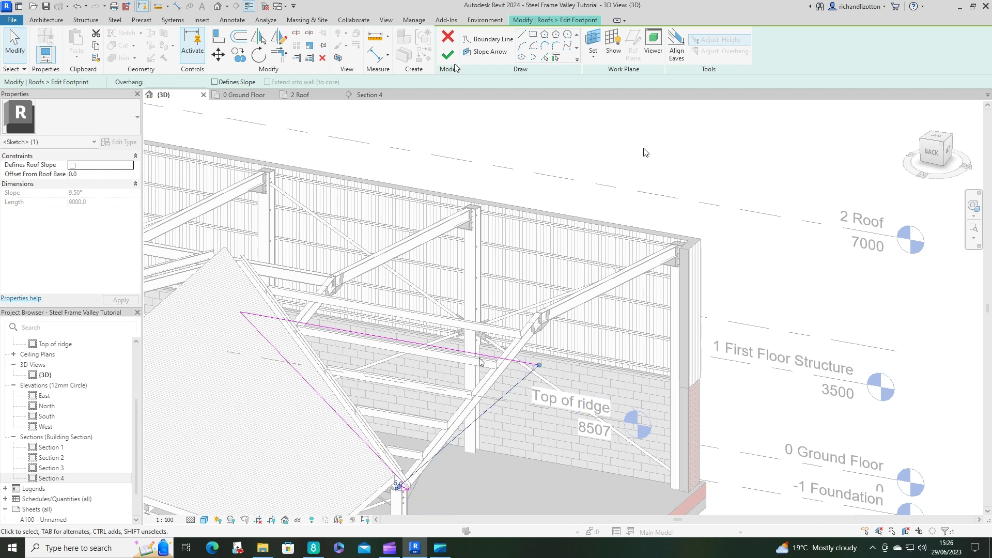
left_click(664, 158)
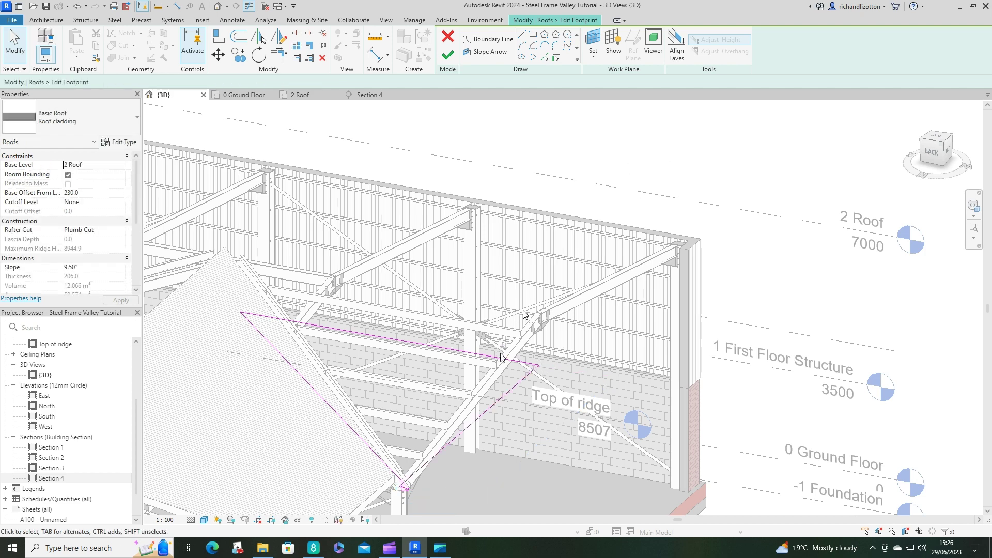
mouse_move(527, 323)
middle_mouse_down("shift")
mouse_move(531, 368)
mouse_move(509, 358)
mouse_move(501, 306)
middle_mouse_up("shift")
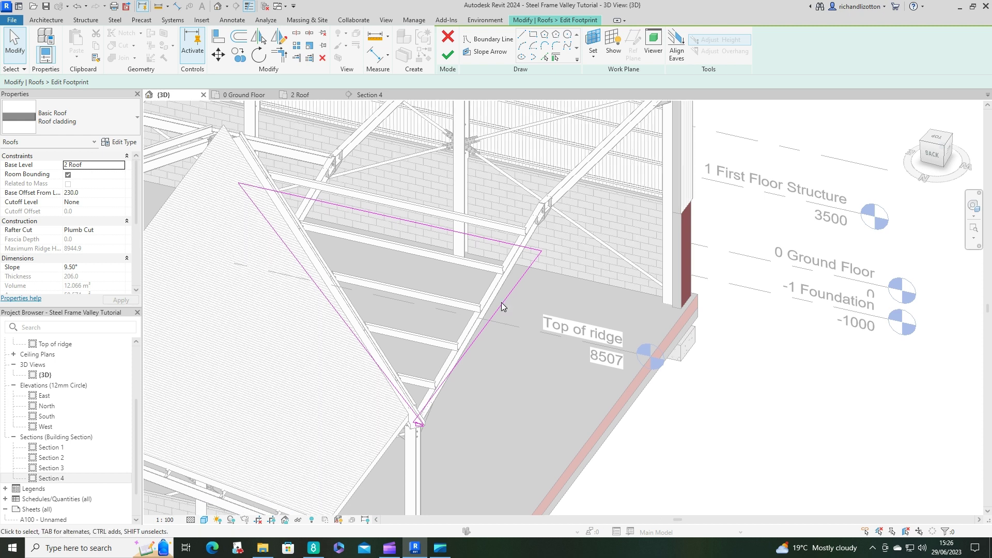
Dismiss the intersecting-lines error and undo the faulty boundary-line edit
left_click(448, 55)
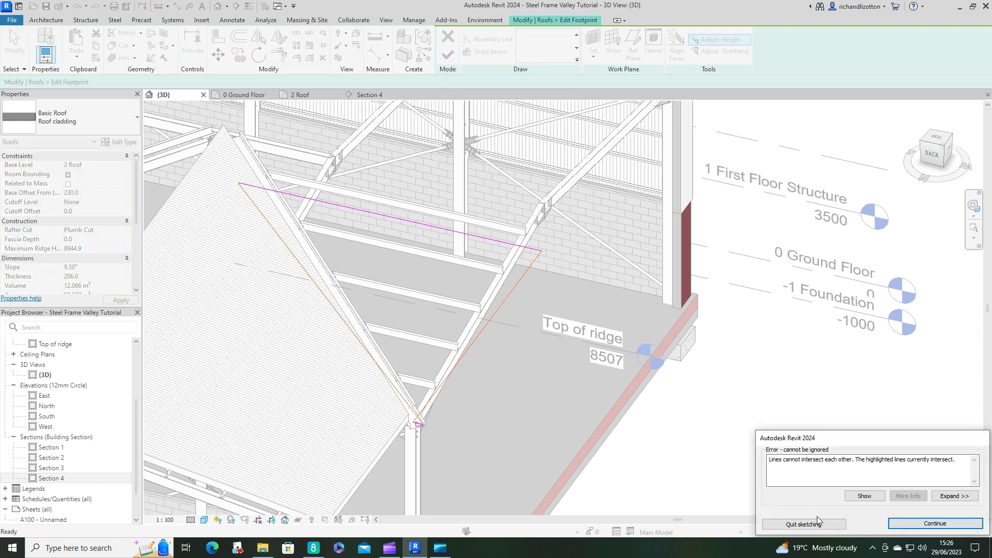
left_click(935, 523)
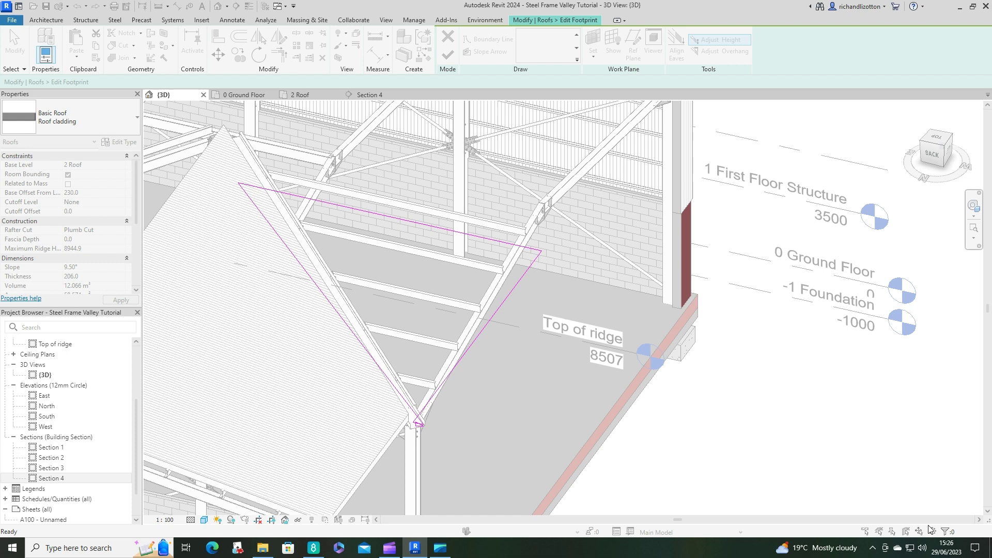
left_click(441, 389)
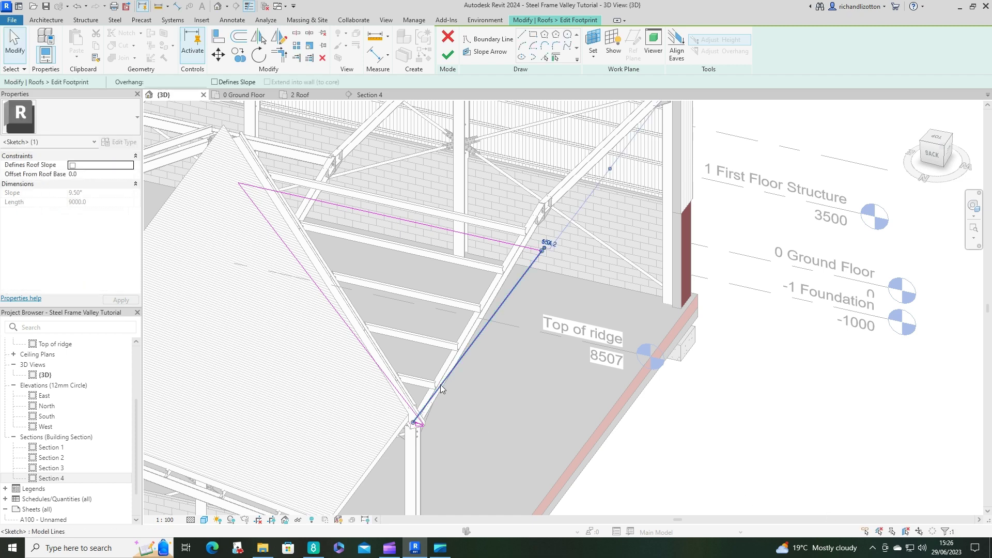
left_click(77, 6)
middle_click_drag(523, 324, 553, 204)
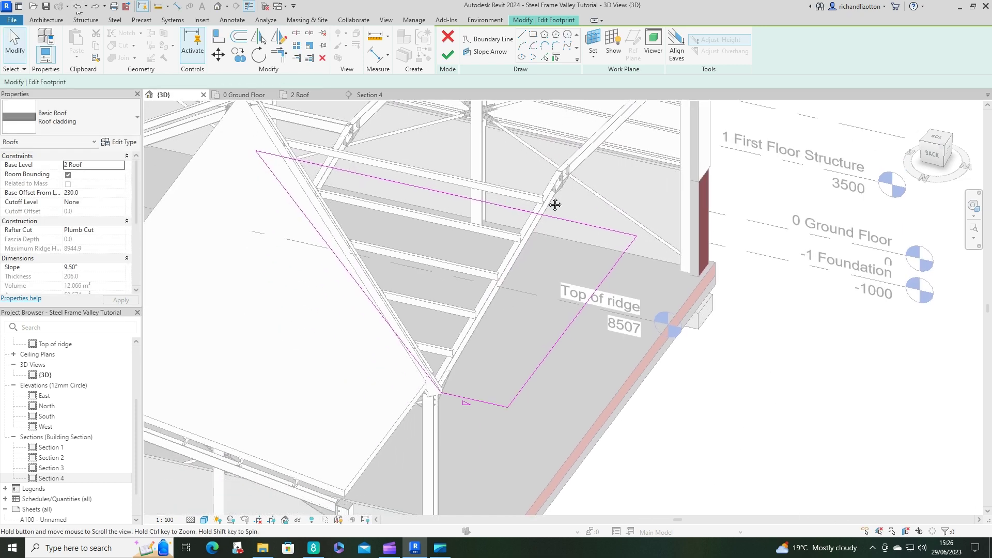
scroll(510, 361, "up", 3)
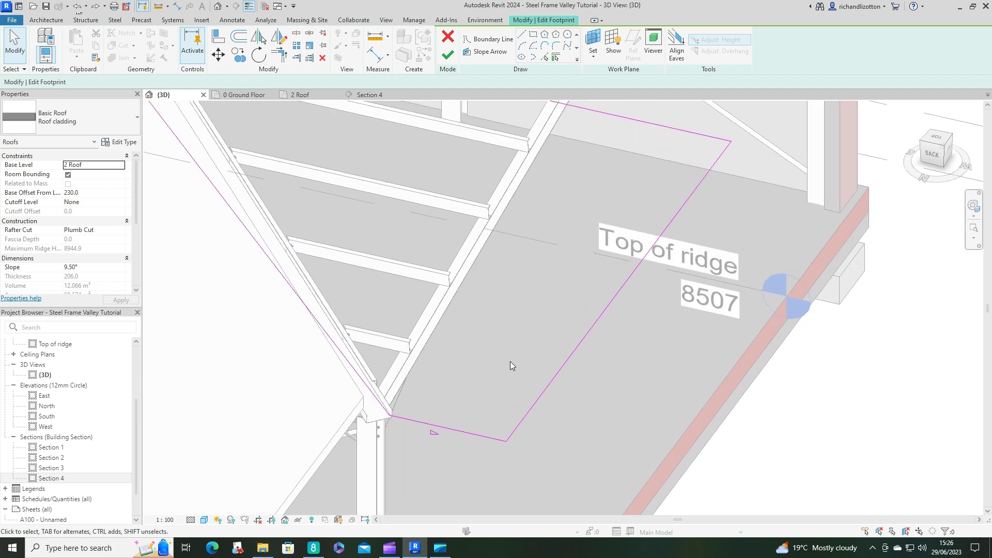
Dimension the right boundary line from the eave edge, set it to 5, and finish the footprint
left_click(526, 416)
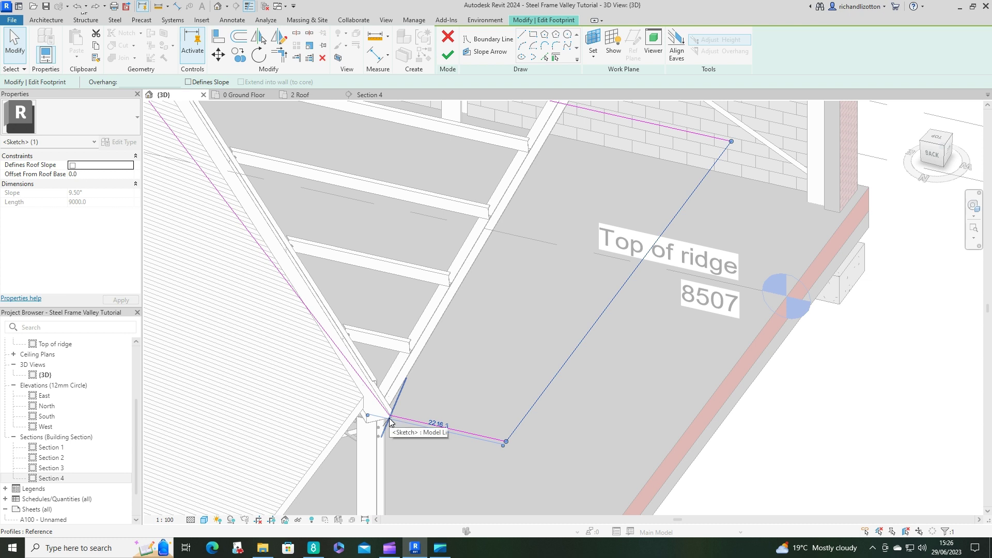
mouse_move(388, 421)
middle_mouse_down("shift")
mouse_move(495, 476)
mouse_move(482, 463)
middle_mouse_up("shift")
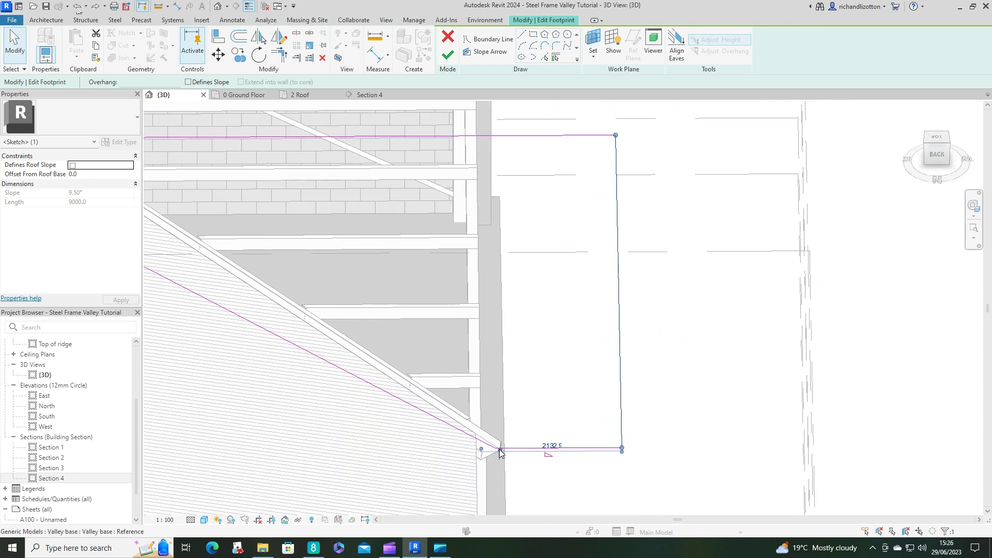
left_click(497, 453)
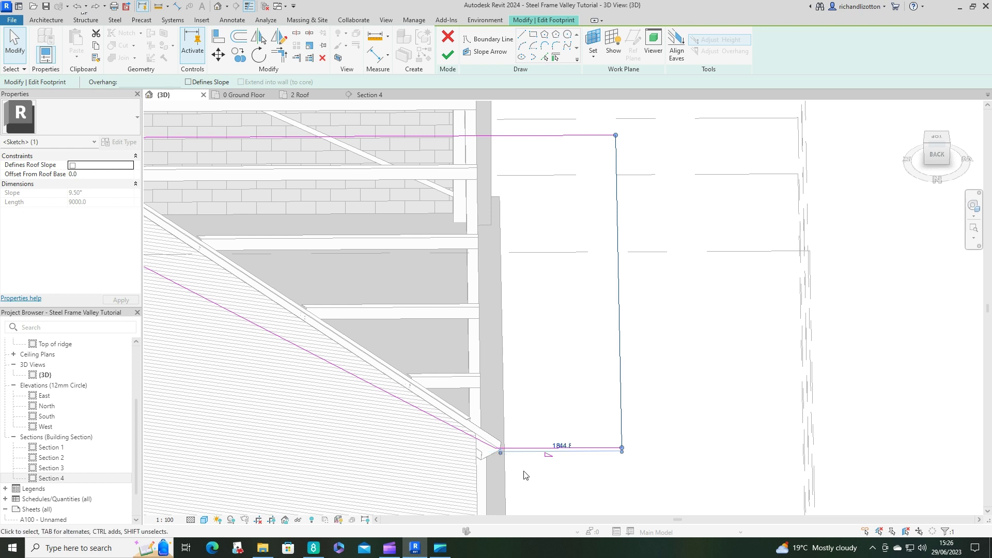
scroll(525, 473, "up", 4)
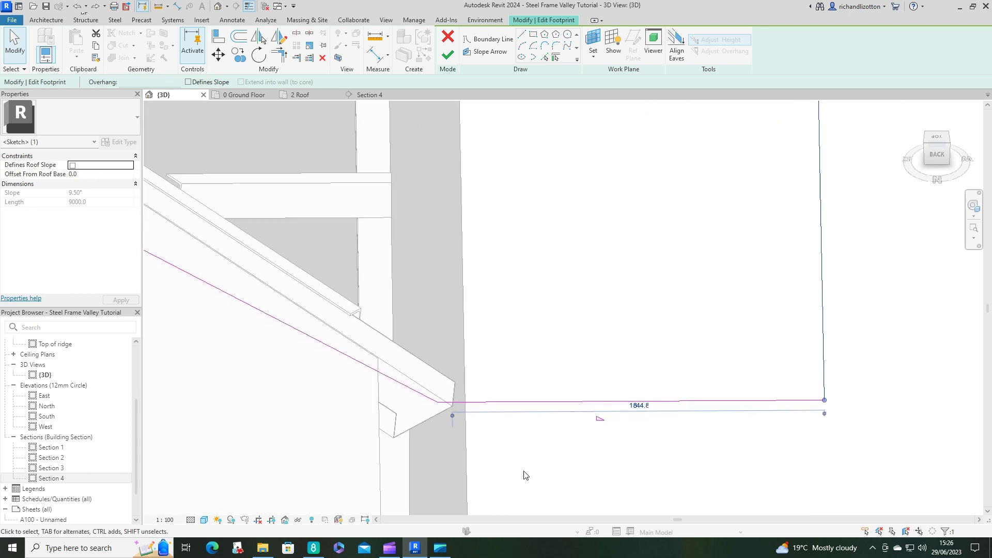
left_click(453, 415)
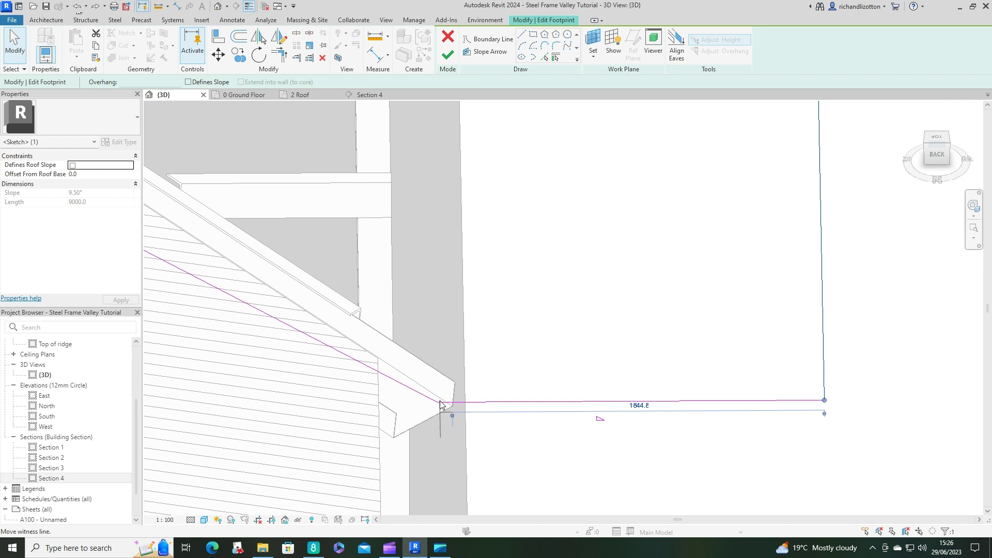
left_click(439, 406)
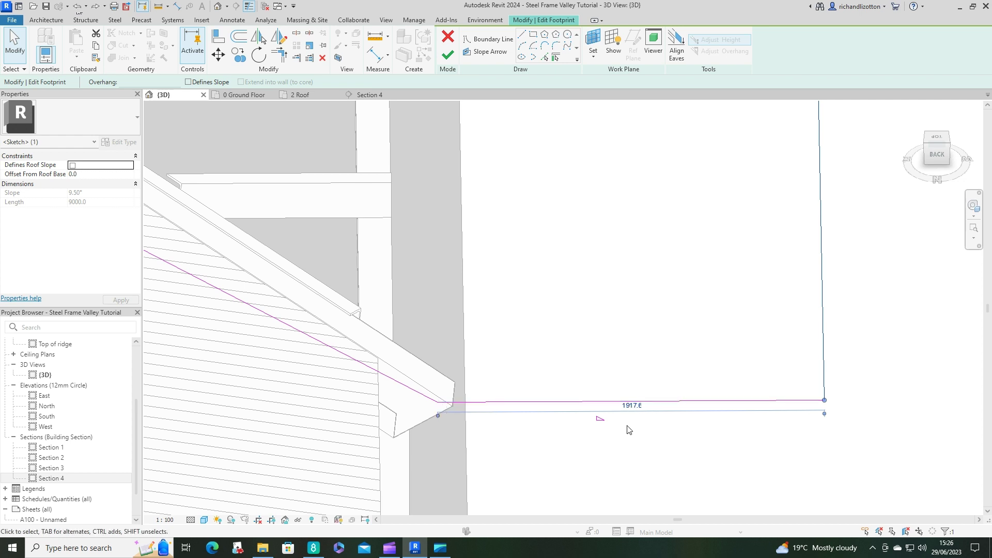
left_click(631, 405)
type("5")
key("Return")
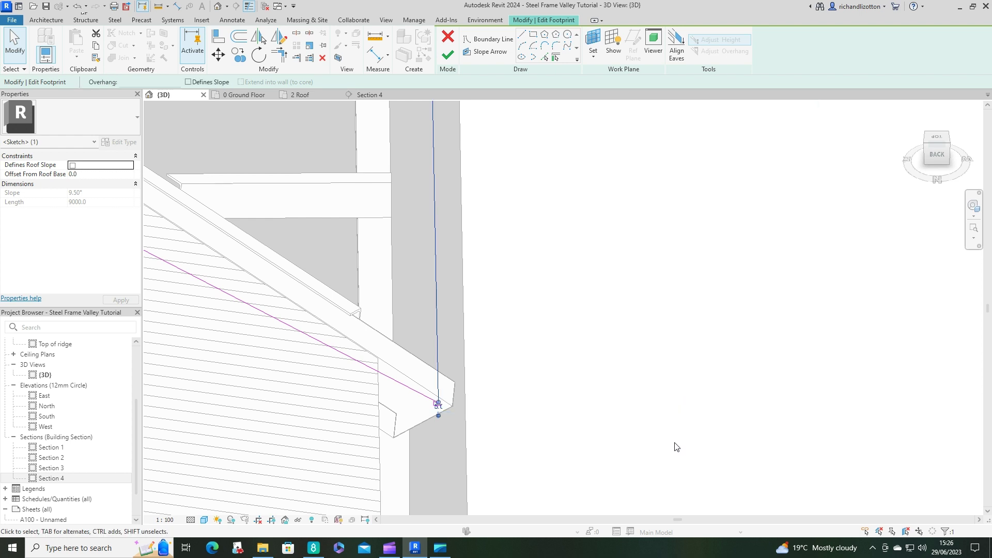
left_click(545, 352)
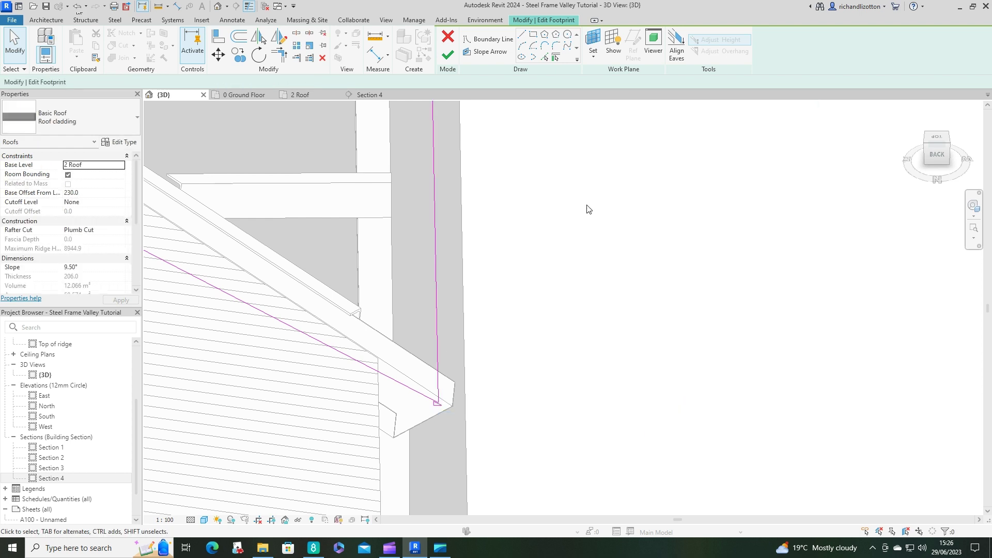
left_click(448, 54)
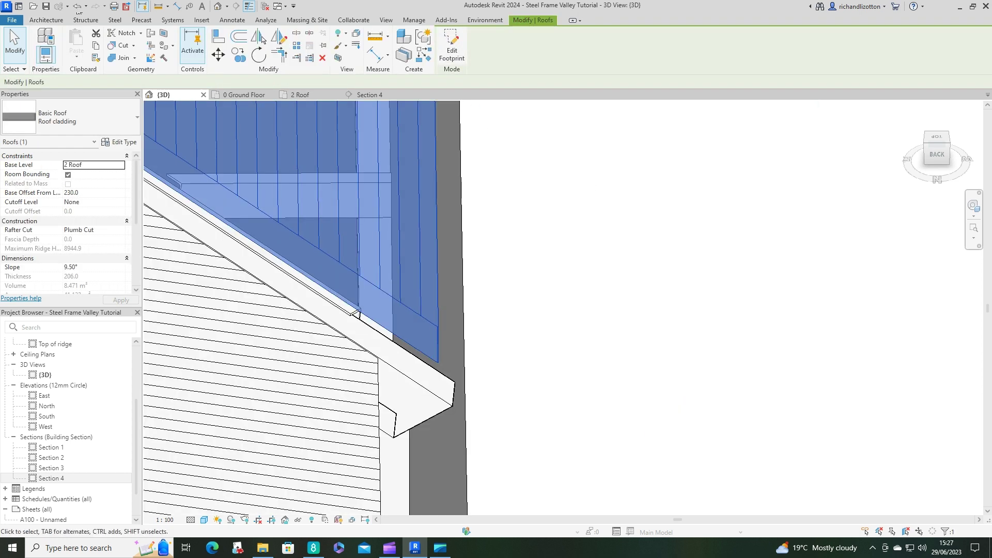
left_click(621, 322)
Orbit under the roof and zoom to where the valley beam meets the column
middle_click_drag(587, 289, 506, 285, "shift")
scroll(478, 379, "up", 5)
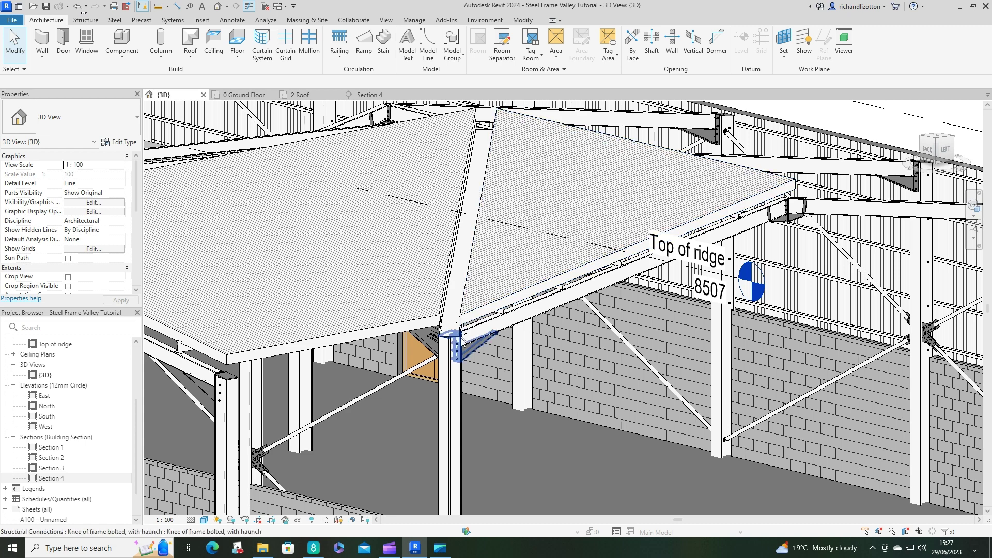
middle_click_drag(465, 339, 414, 180, "shift")
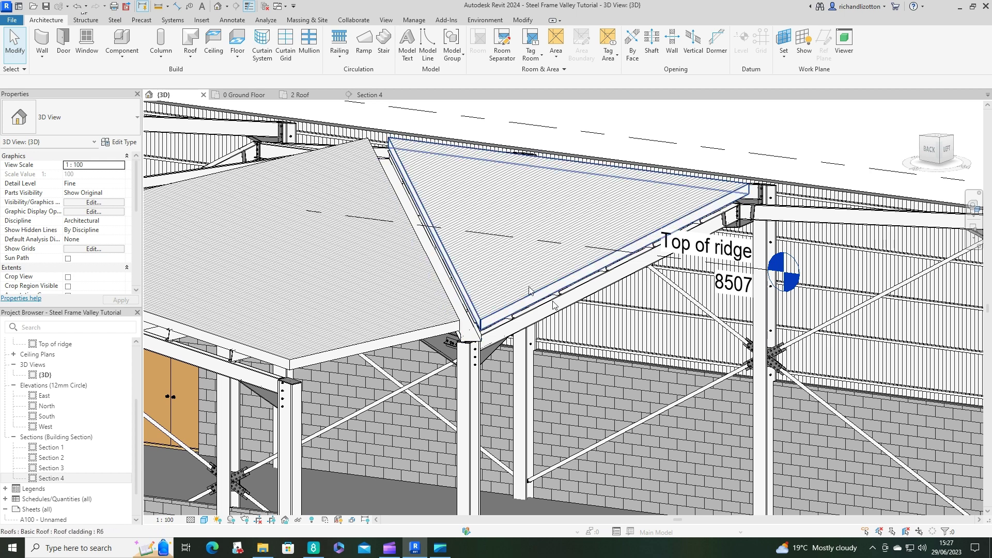
middle_click_drag(423, 233, 468, 330, "shift")
scroll(468, 330, "up", 5)
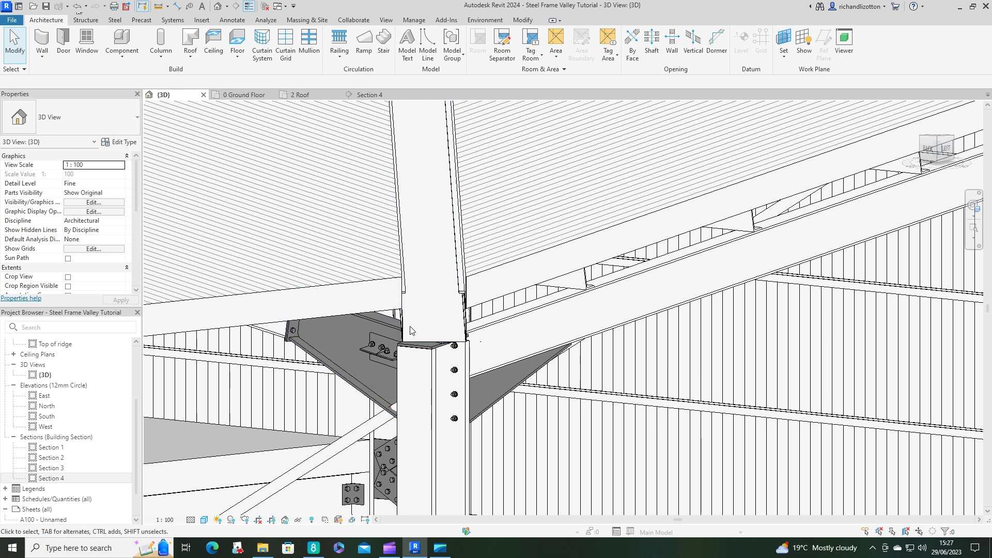
middle_click_drag(447, 338, 418, 297, "shift")
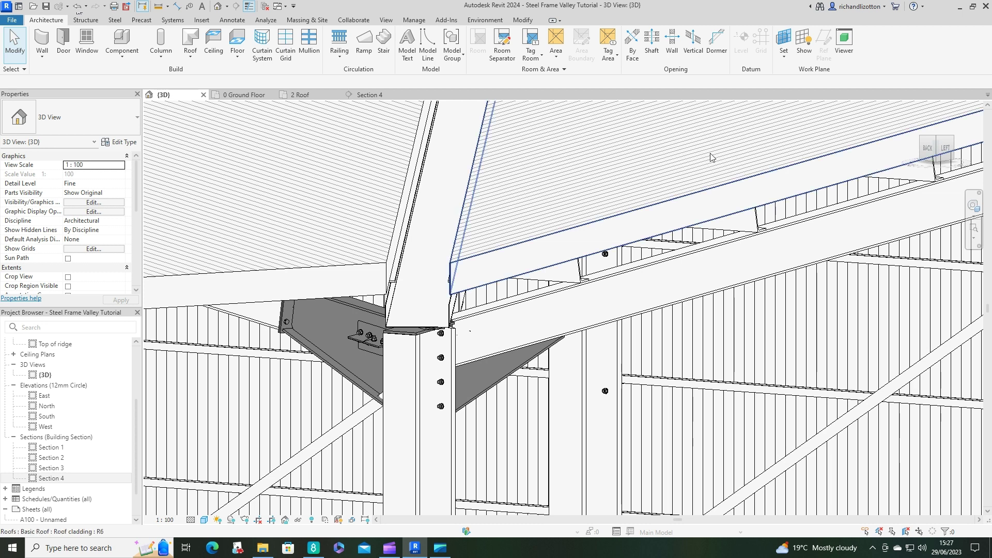
Show the work plane viewer and create an in-place Generic Models element named 'Valley sides'
left_click(845, 47)
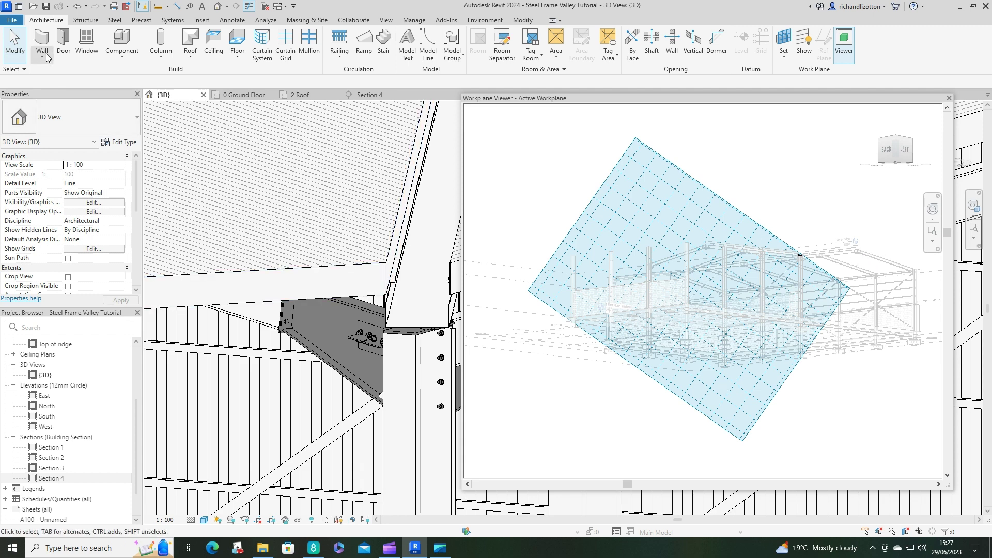
left_click(122, 56)
left_click(127, 95)
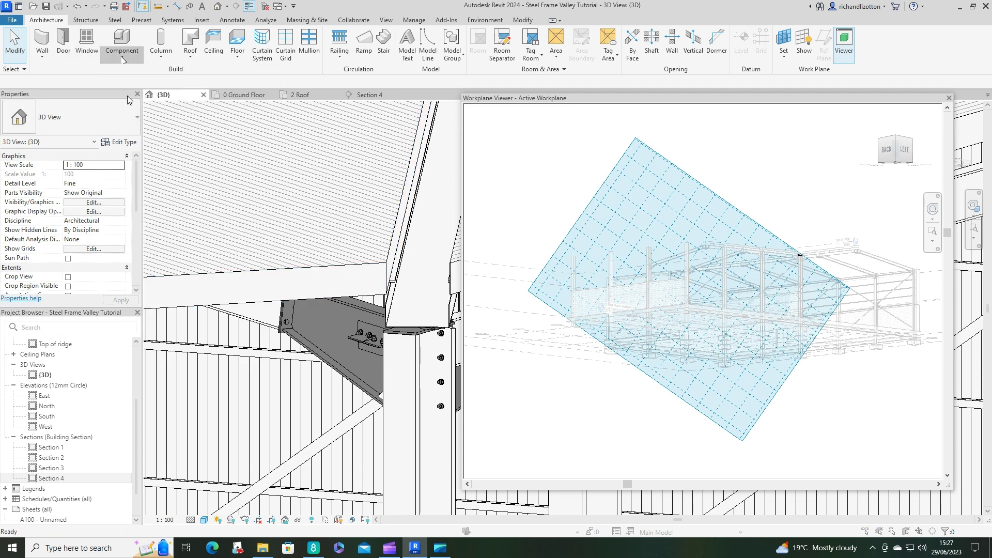
scroll(614, 270, "down", 3)
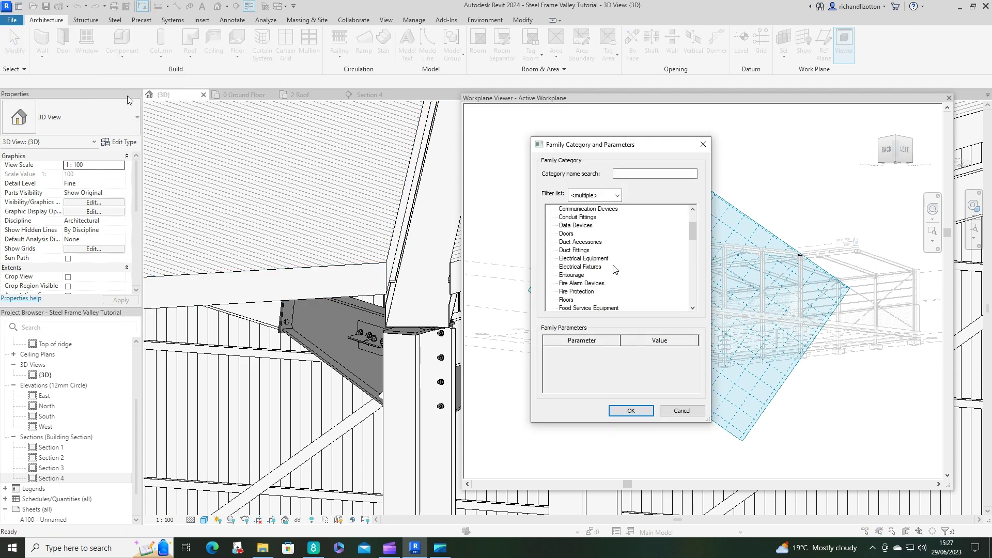
scroll(577, 265, "down", 1)
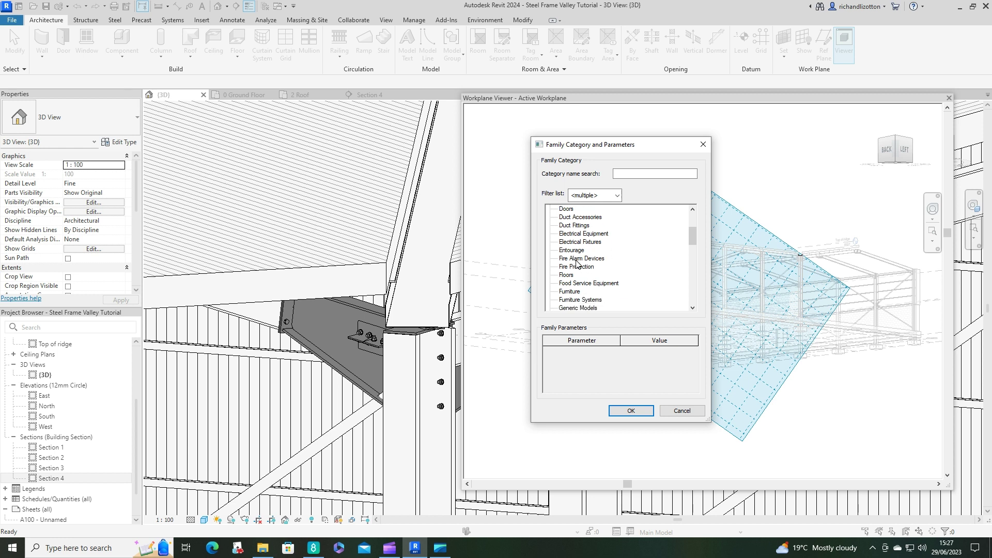
left_click(588, 300)
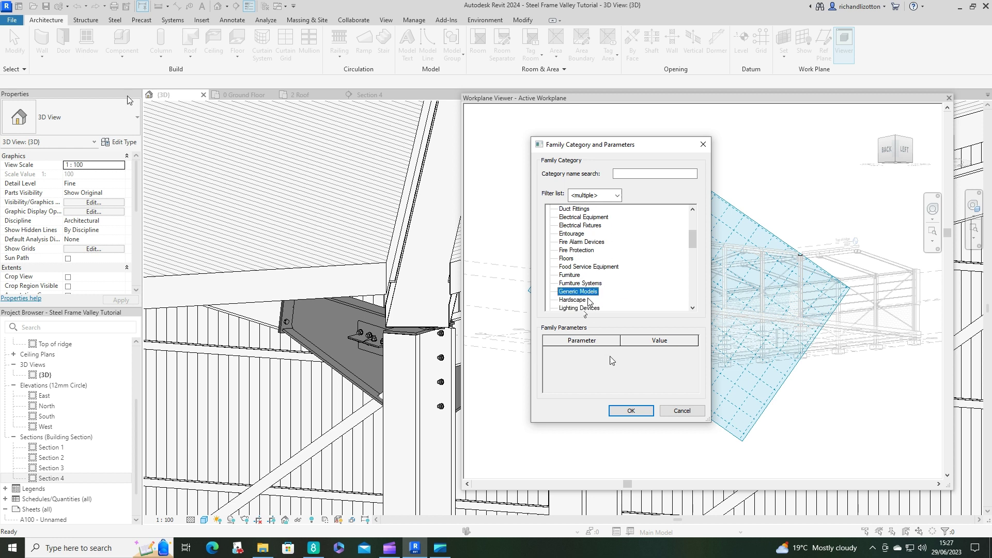
left_click(631, 410)
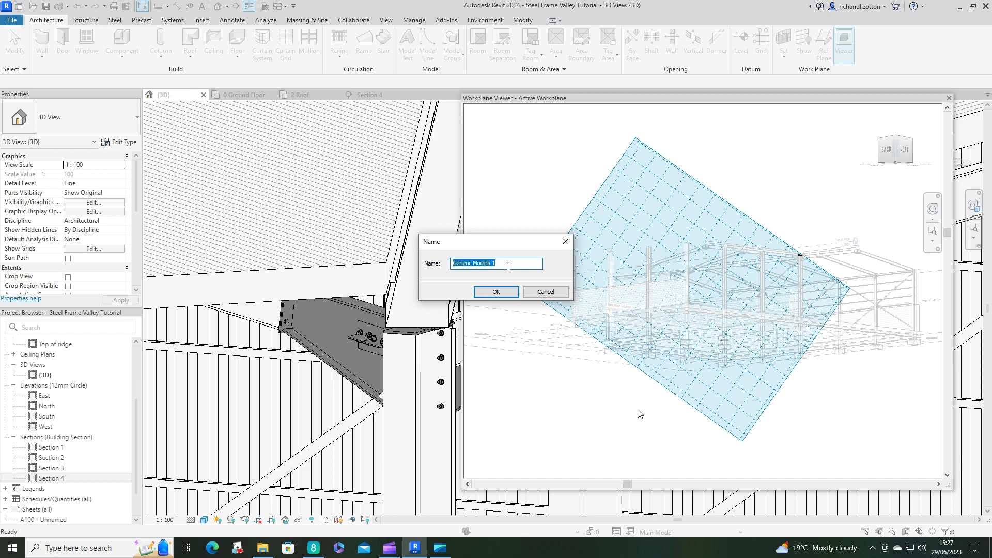
type("Valley sides")
Confirm the Valley sides name, start an extrusion, and bring the valley into the work plane viewer
left_click(500, 293)
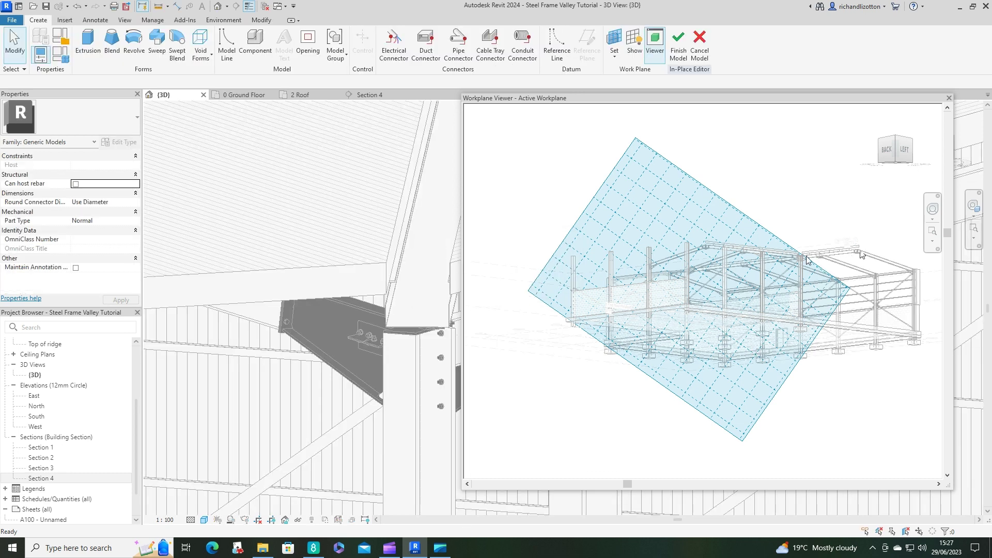
scroll(808, 256, "up", 8)
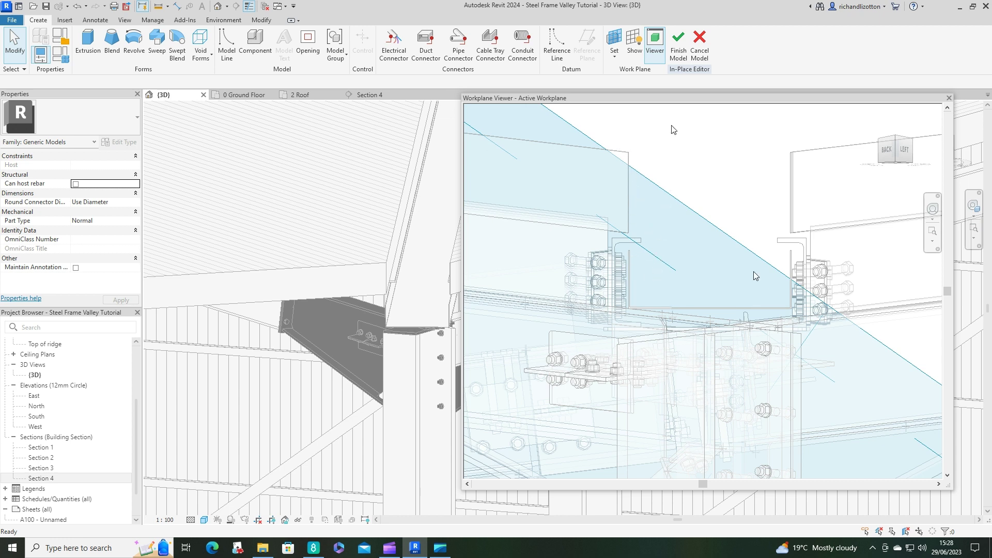
left_click(88, 43)
scroll(678, 222, "up", 10)
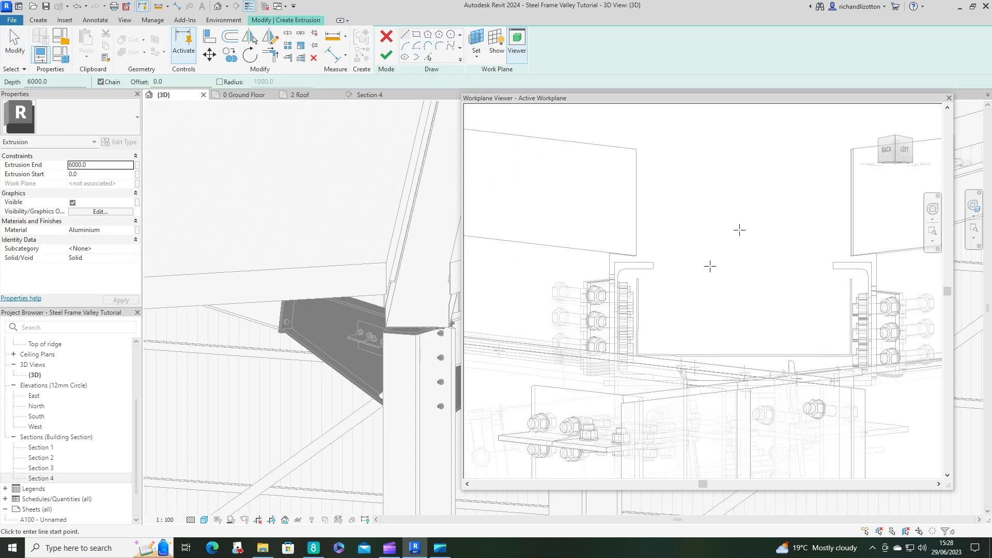
scroll(720, 148, "down", 5)
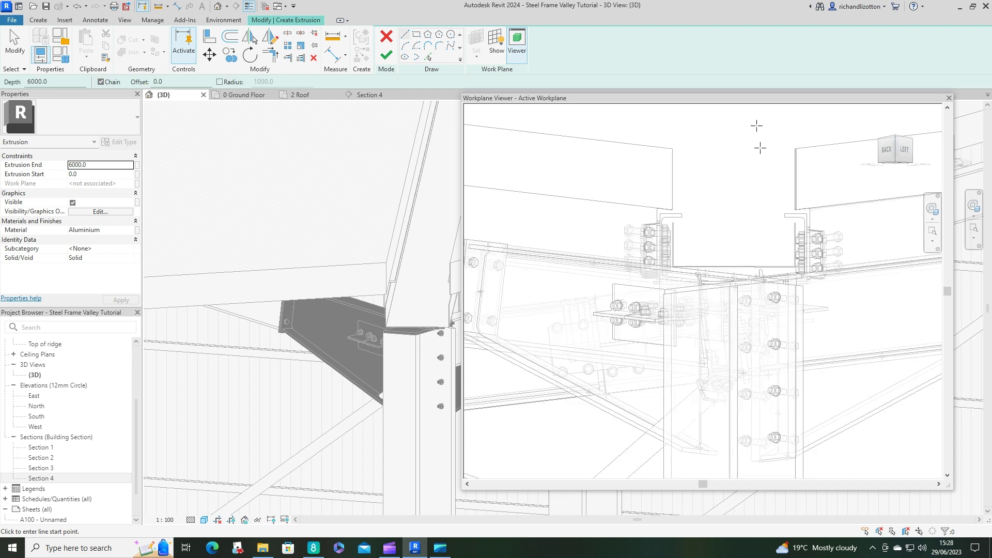
middle_click_drag(706, 177, 680, 220)
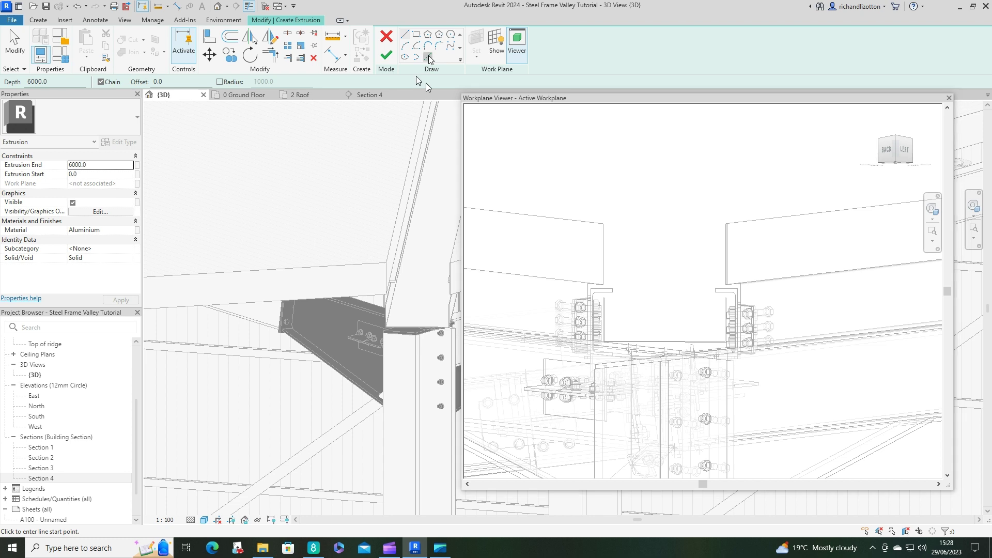
Pick the top edges of the left and right cladding panels as sketch lines
left_click(428, 57)
left_click(577, 224)
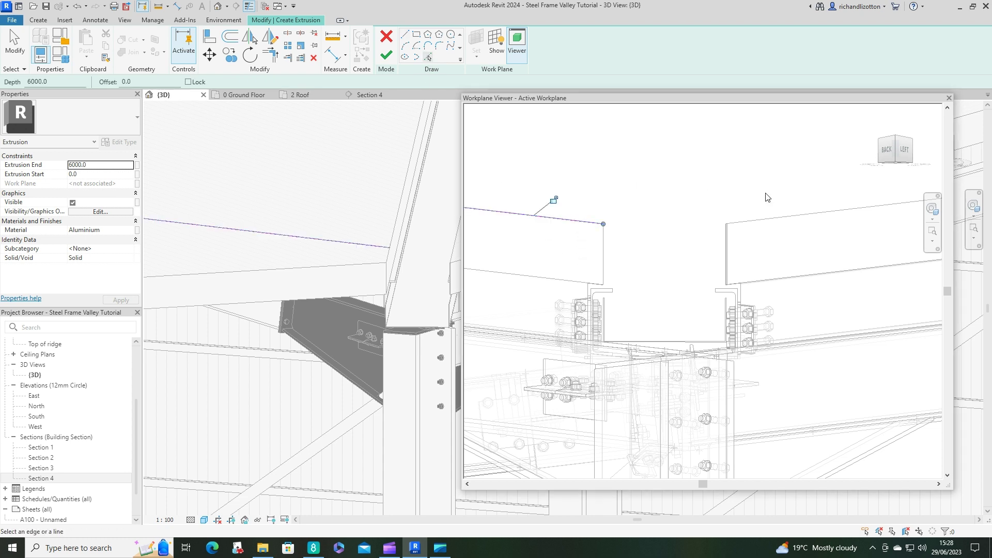
left_click(801, 215)
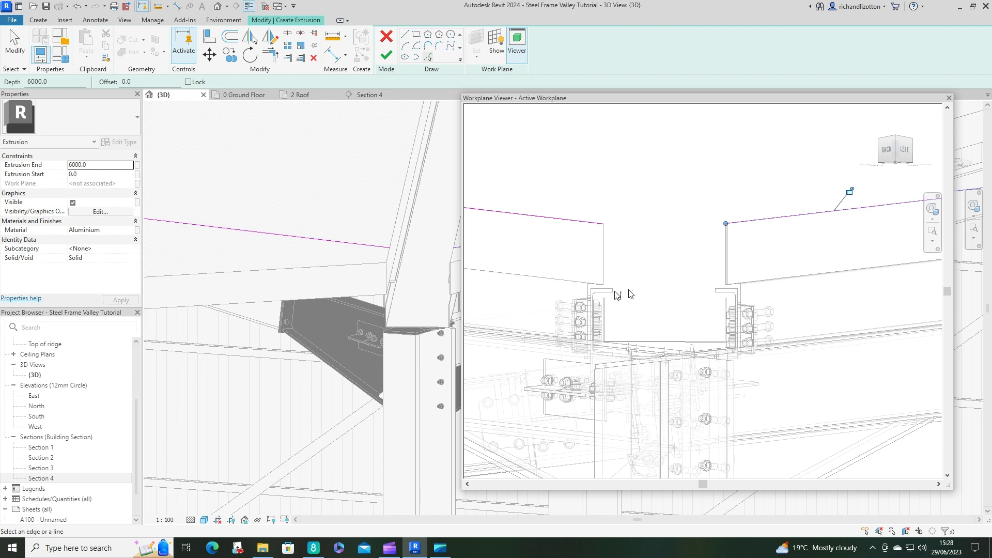
left_click(715, 294)
Use Trim/Extend to Corner (TR) to join the left and right panel top lines into corners
key("t")
key("r")
left_click(595, 223)
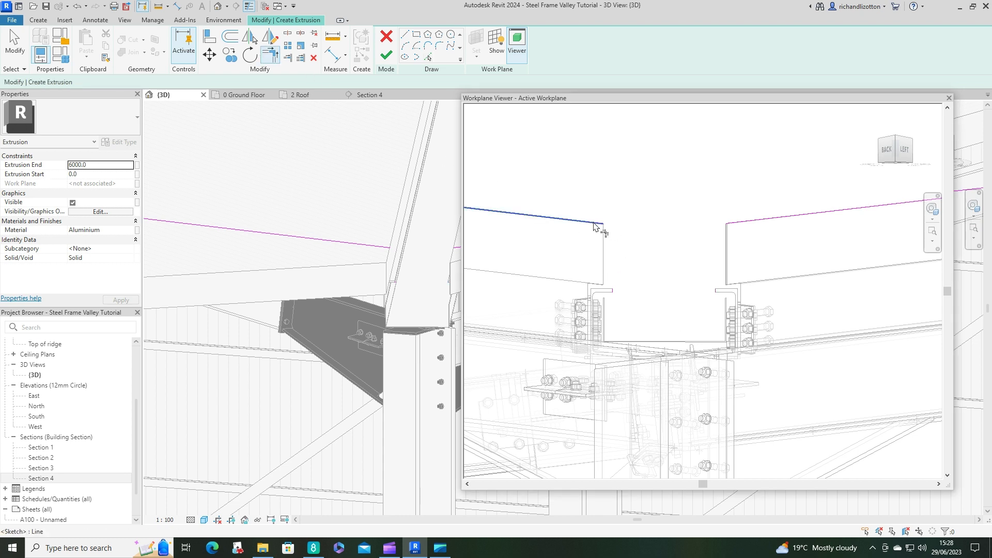
left_click(614, 292)
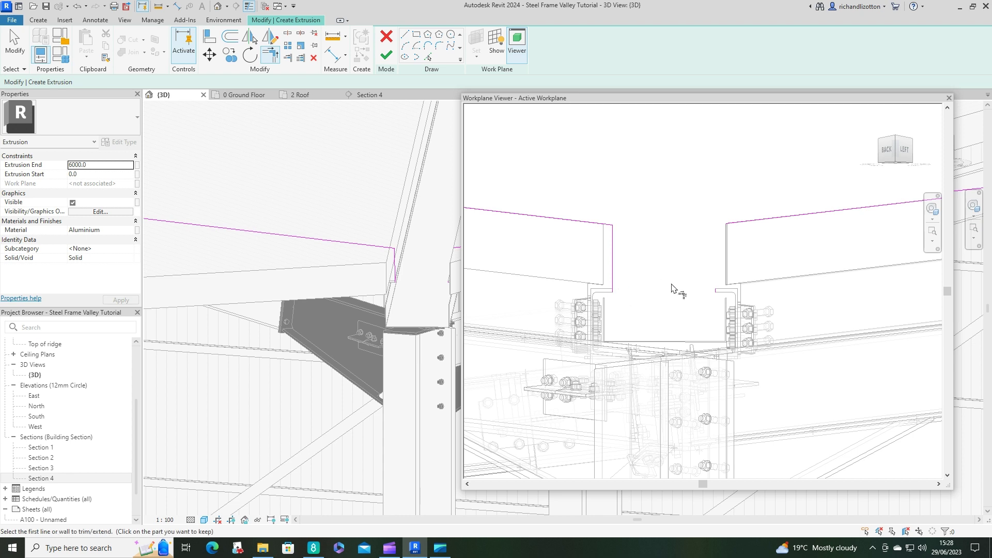
left_click(742, 223)
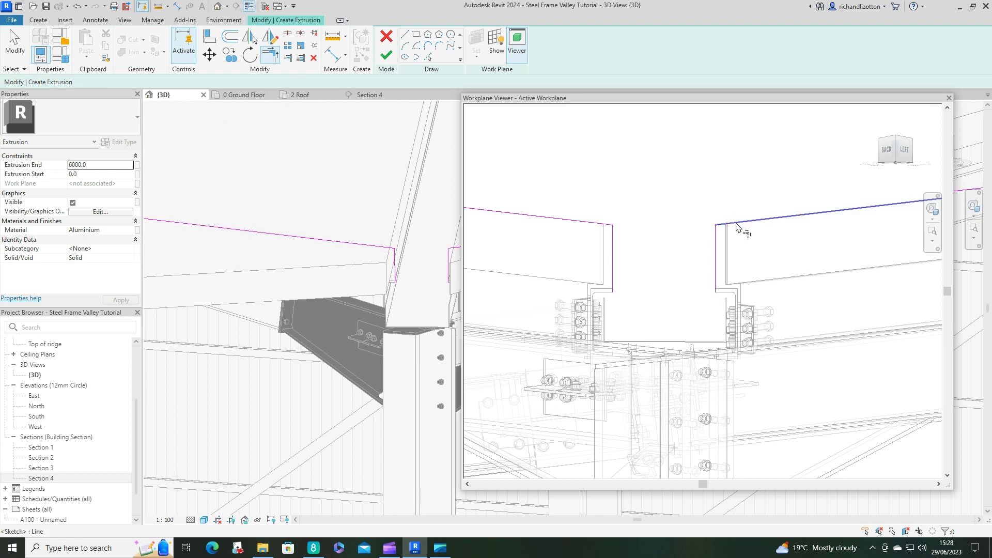
left_click(718, 291)
scroll(666, 308, "up", 2)
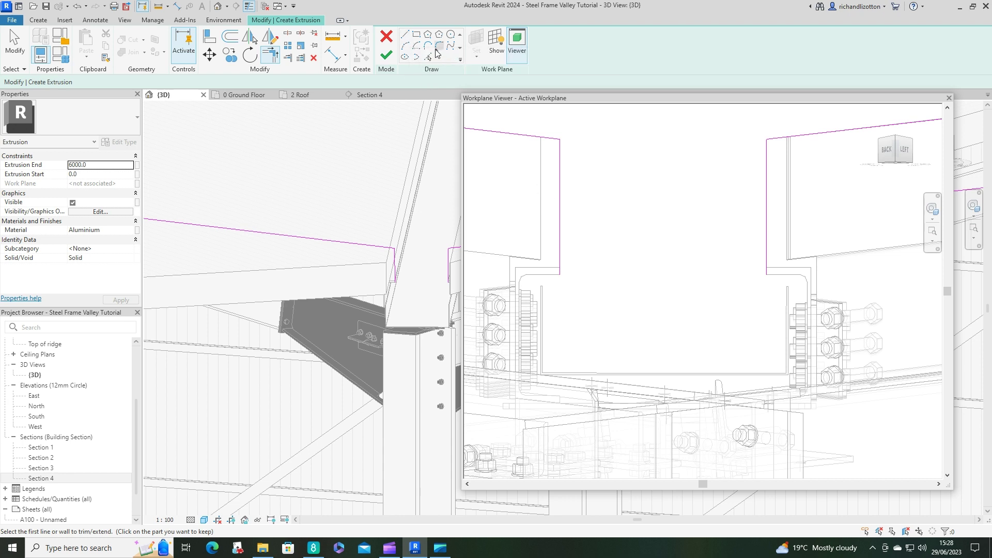
Pick the channel's vertical edges as lines and trim them into corners with both horizontal lines
key("Escape")
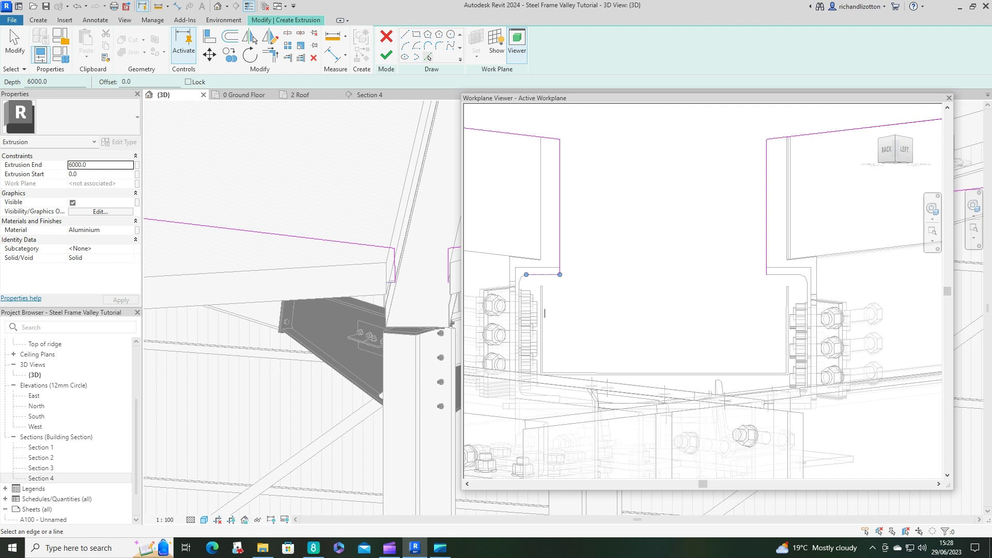
left_click(544, 305)
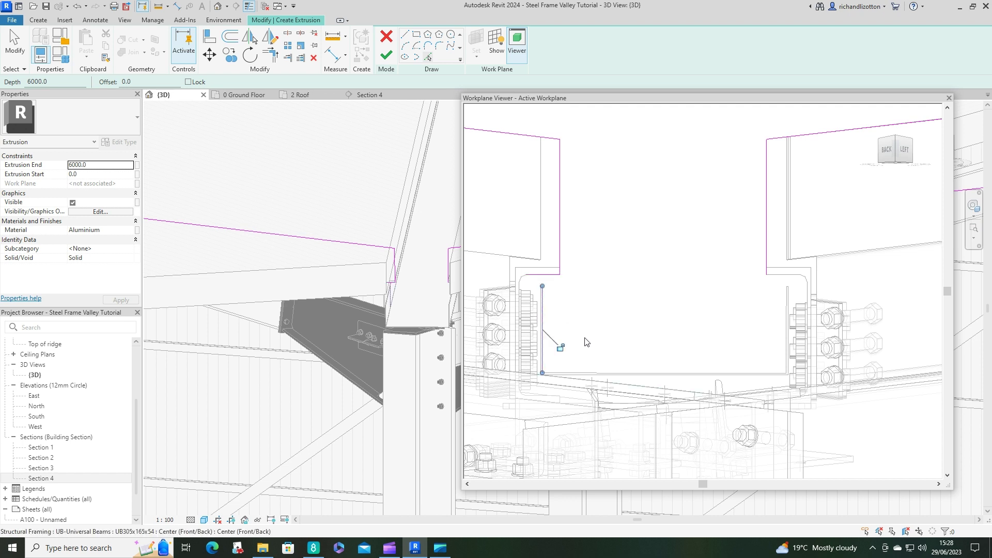
left_click(781, 275)
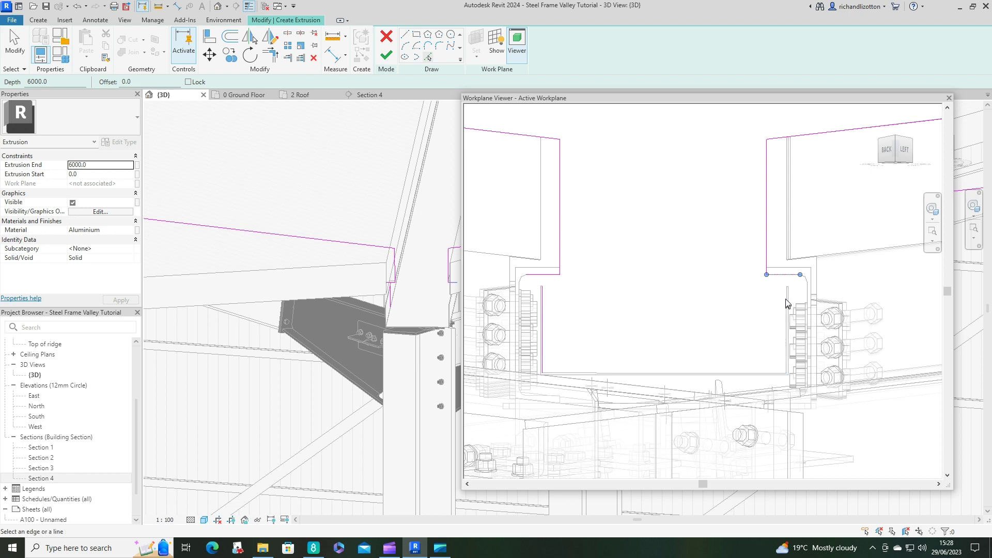
left_click(787, 305)
left_click(270, 54)
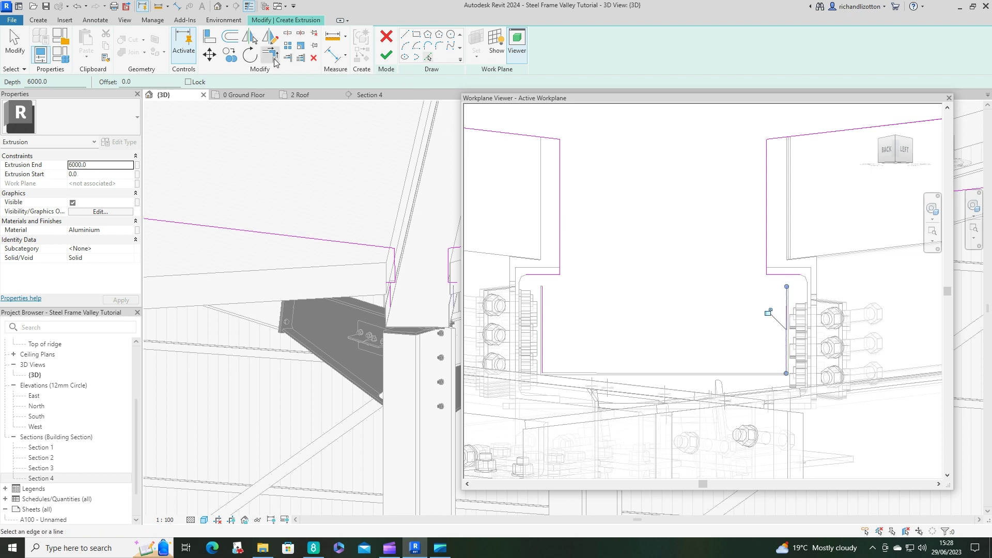
left_click(554, 275)
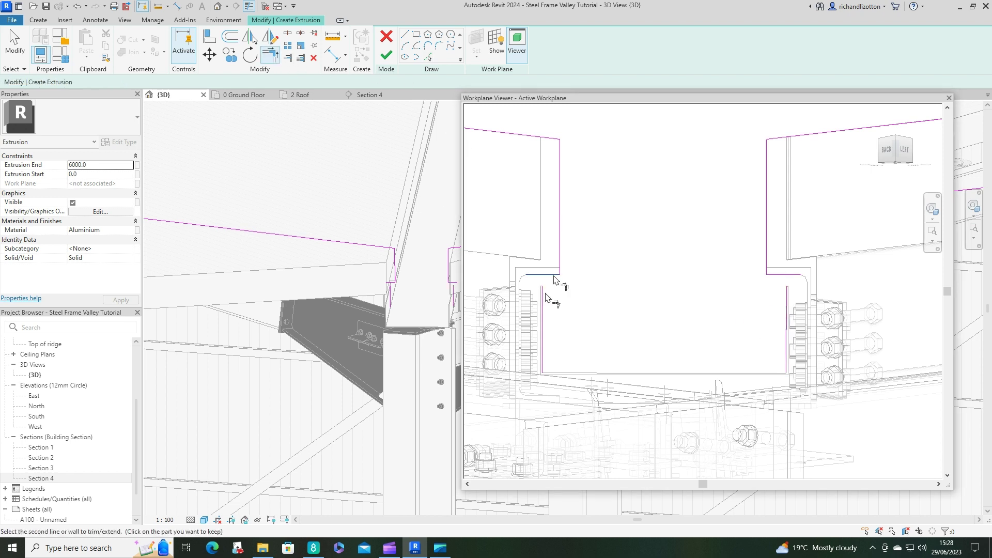
left_click(542, 300)
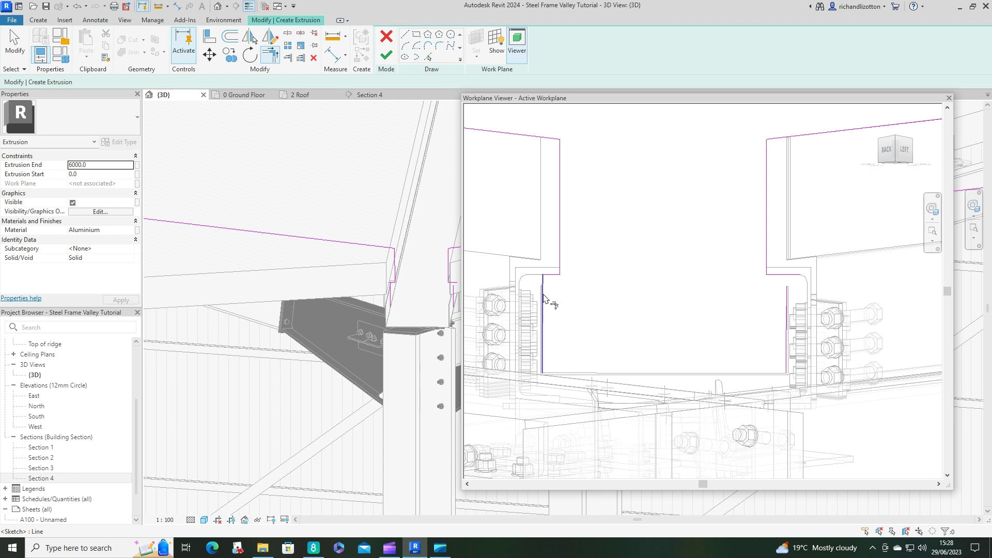
left_click(784, 275)
left_click(787, 330)
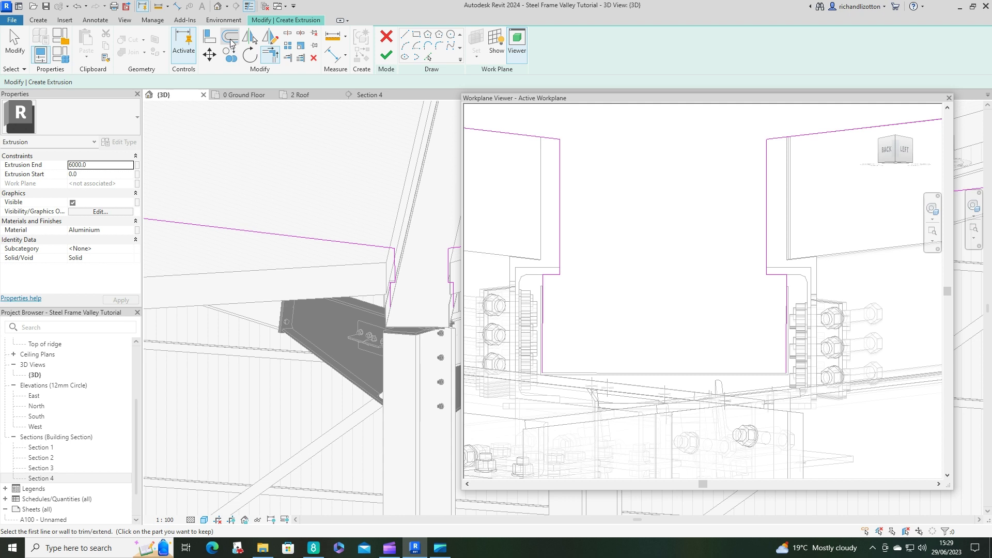
Make 3.0 offset copies of the top, short horizontal, and vertical profile lines
left_click(230, 41)
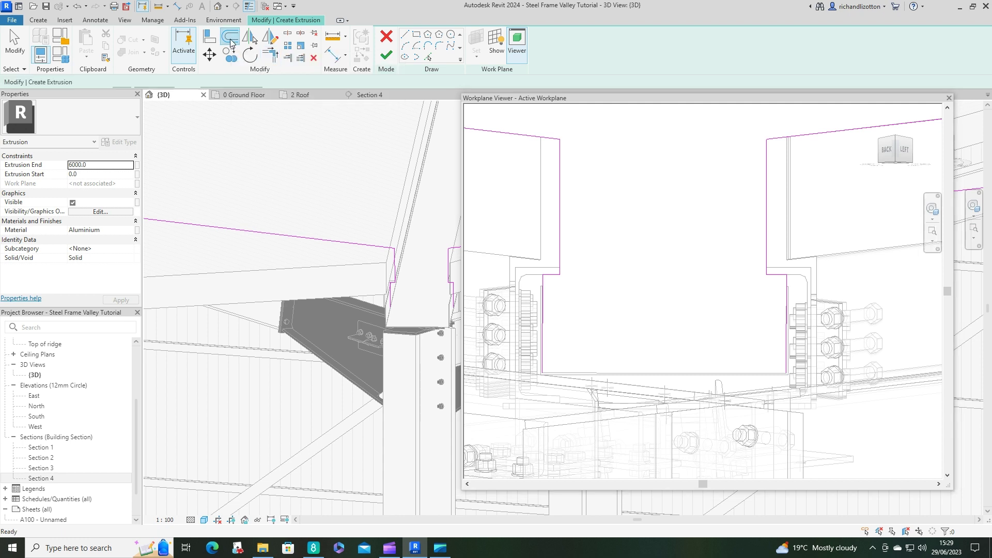
left_click(548, 141)
left_click(560, 156)
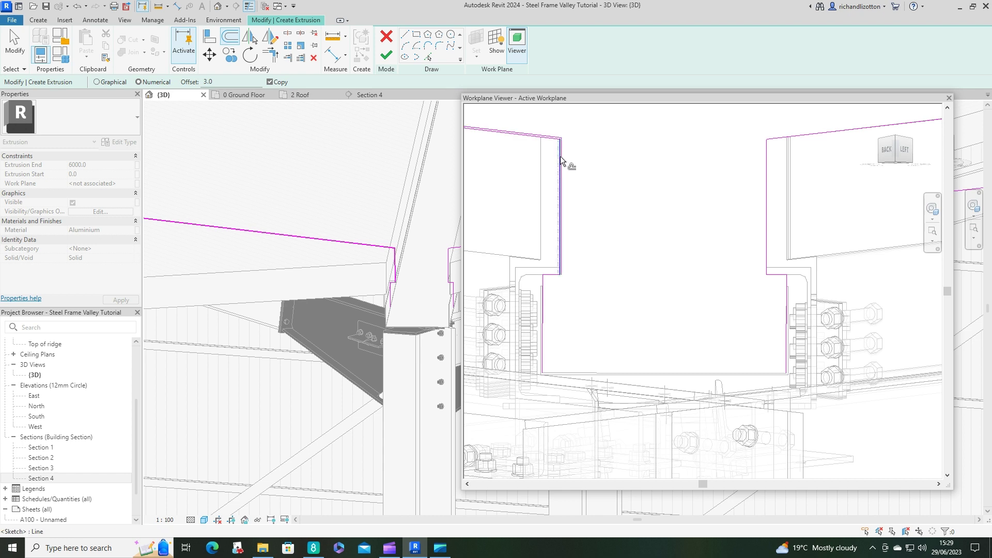
left_click(552, 281)
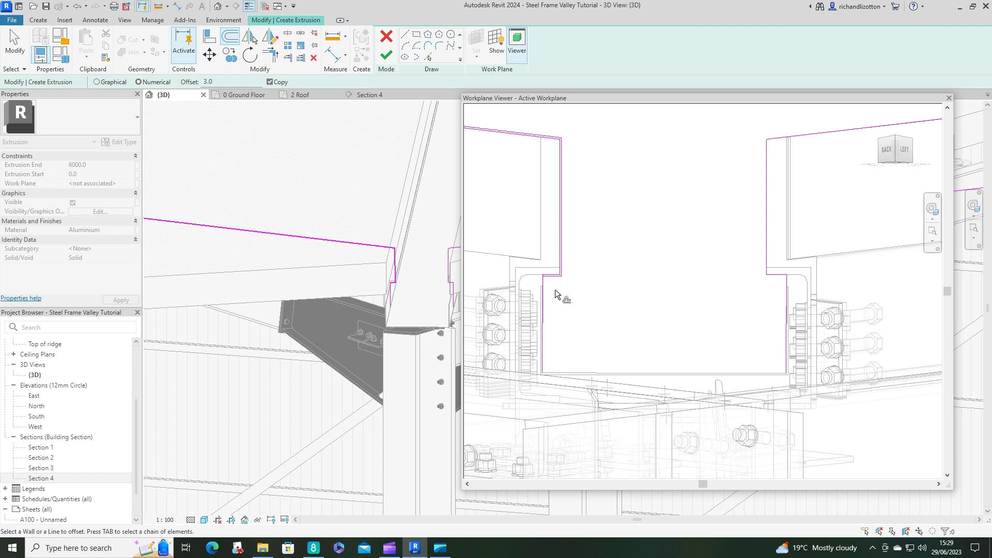
left_click(544, 293)
left_click(787, 287)
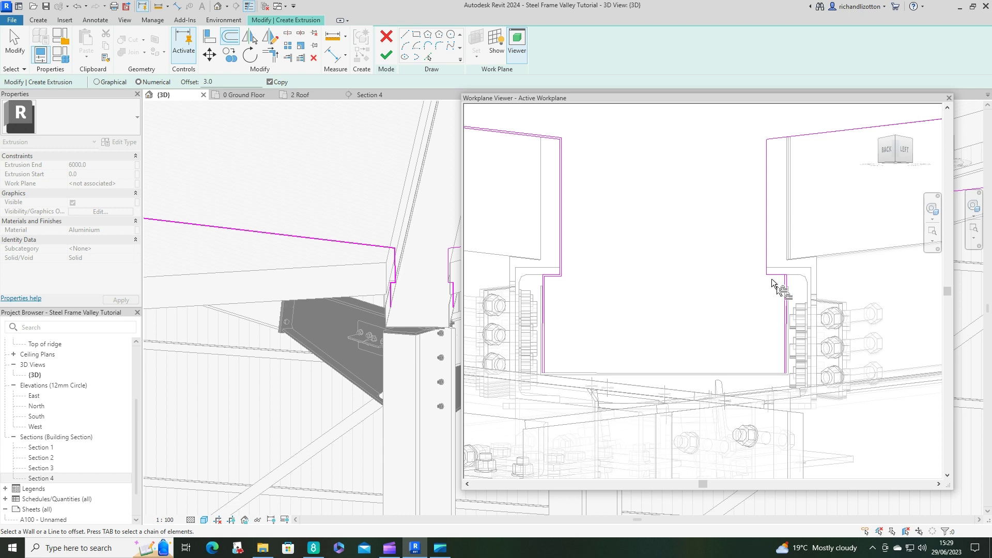
left_click(766, 246)
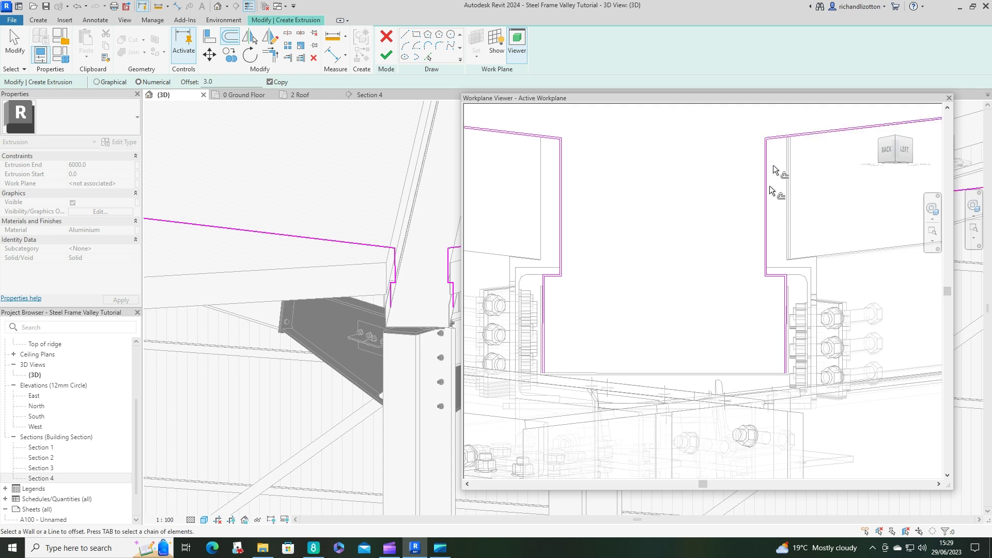
scroll(770, 186, "down", 4)
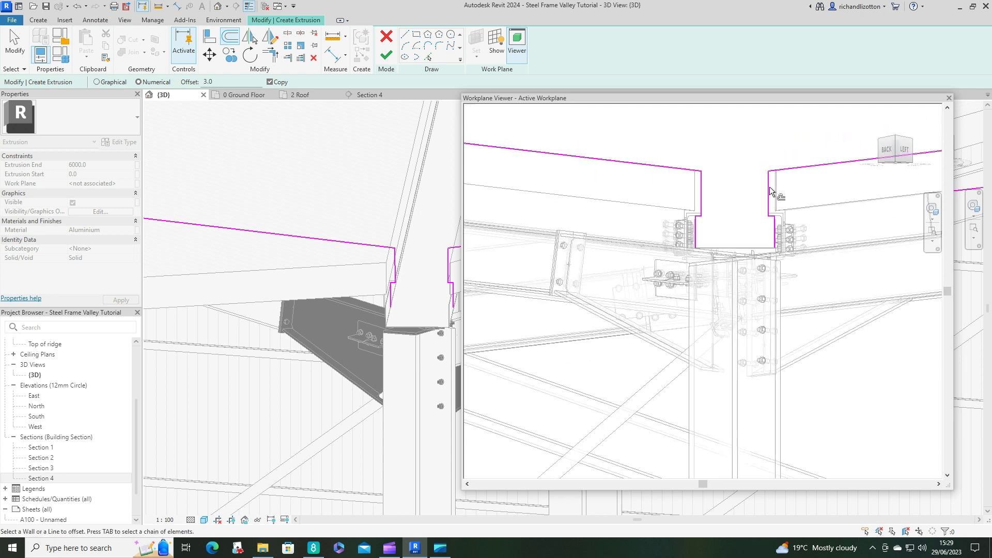
Draw a trial circle and a line at the step, then delete the off-axis line
left_click(405, 35)
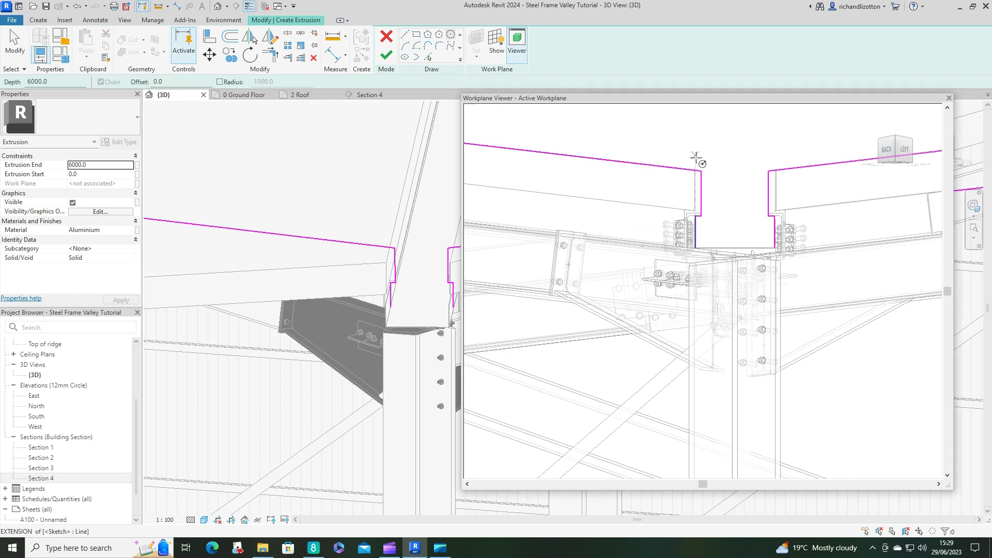
left_click(701, 171)
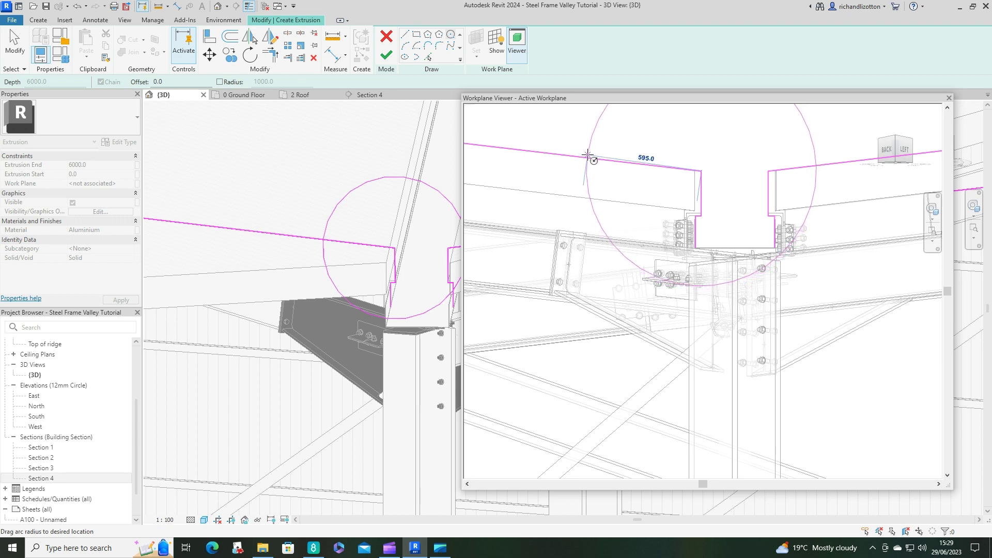
left_click(589, 154)
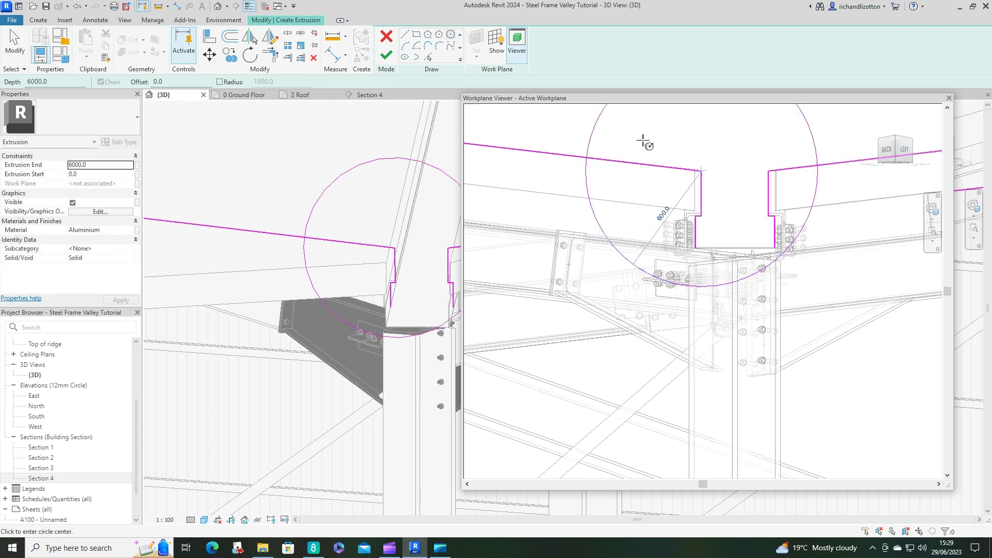
scroll(623, 151, "up", 4)
scroll(625, 154, "up", 3)
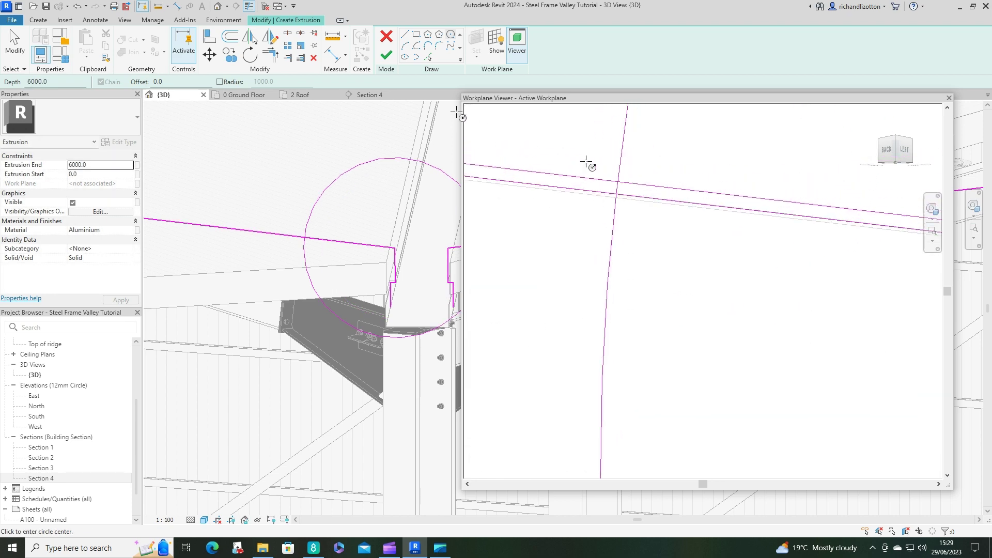
left_click(405, 34)
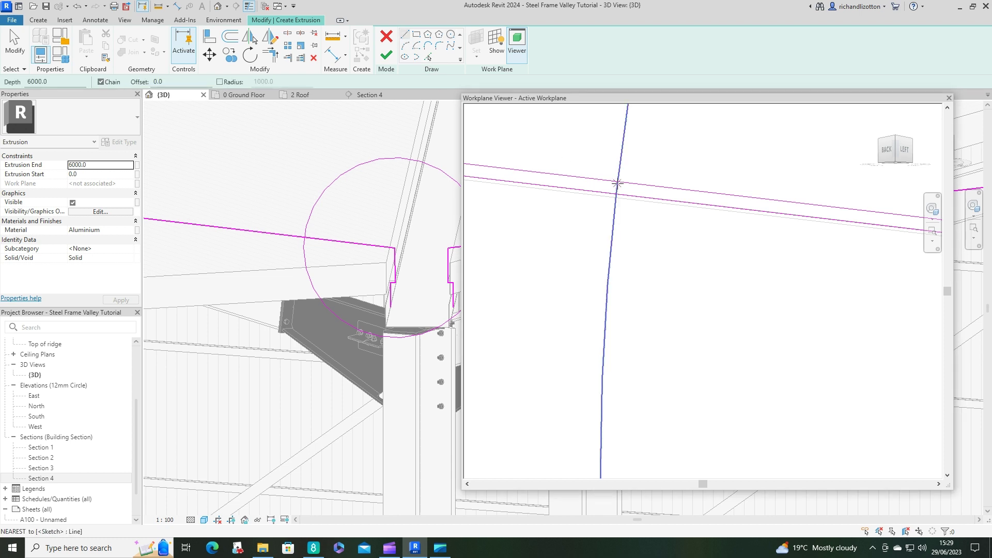
left_click(617, 181)
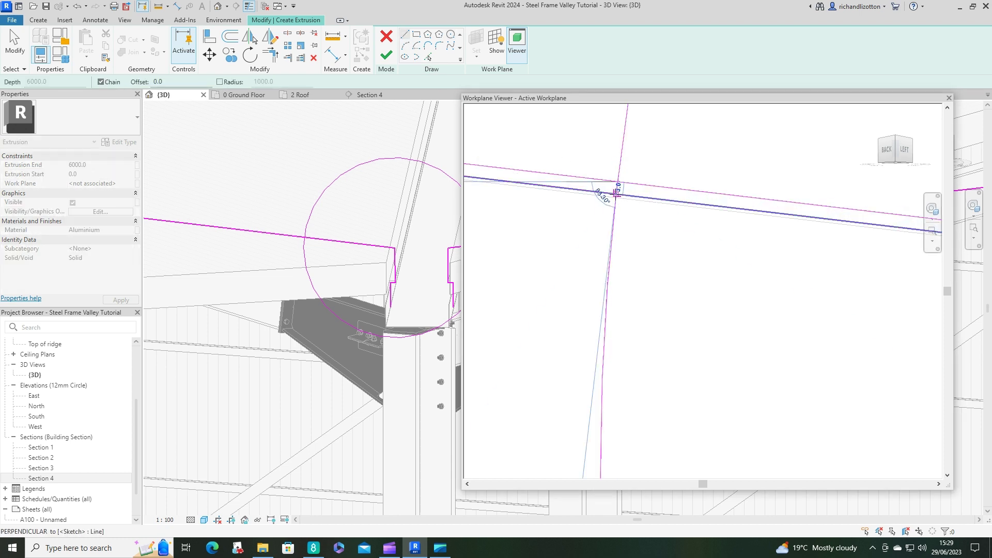
left_click(627, 158)
key("Escape")
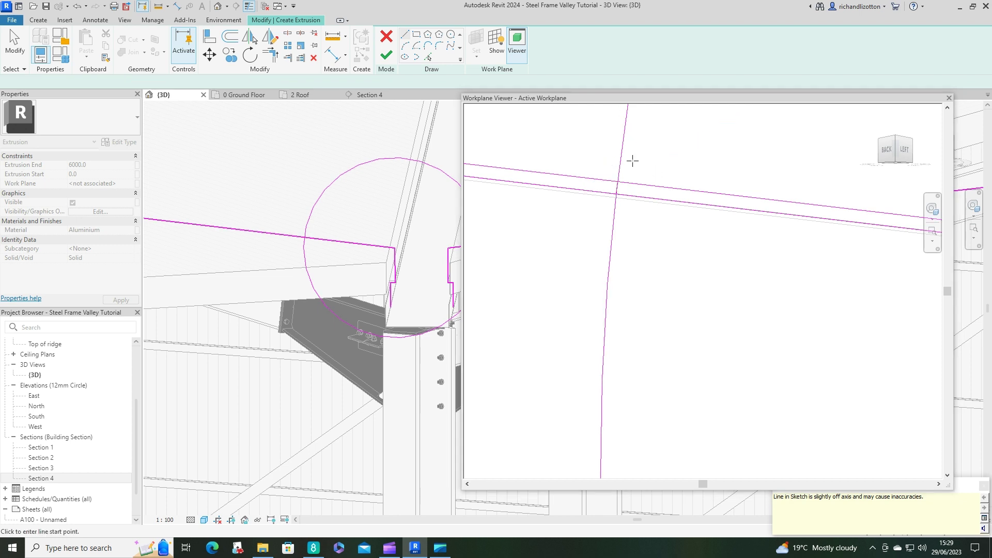
key("Escape")
left_click(625, 158)
key("Delete")
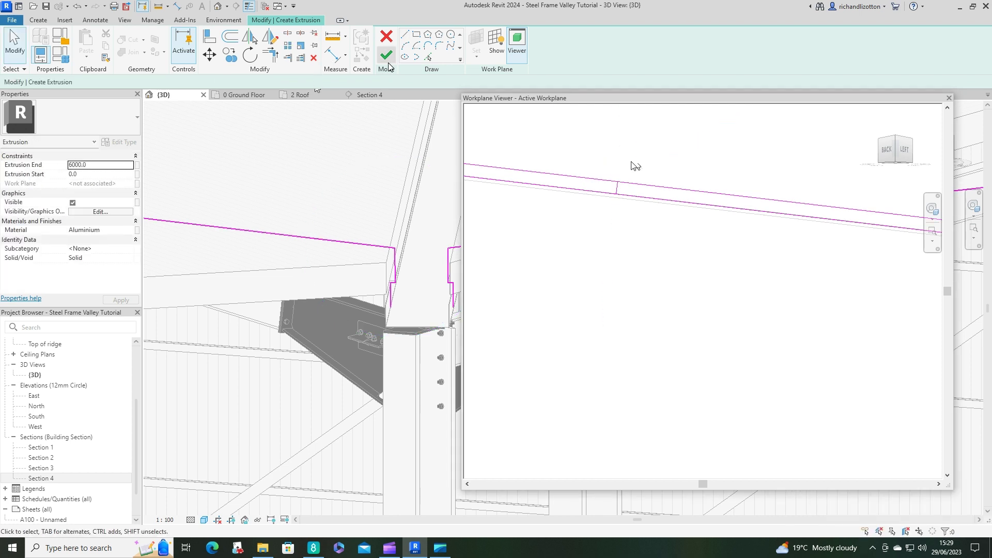
Trim the upper line into a corner at the step and delete the leftover lower line
left_click(270, 54)
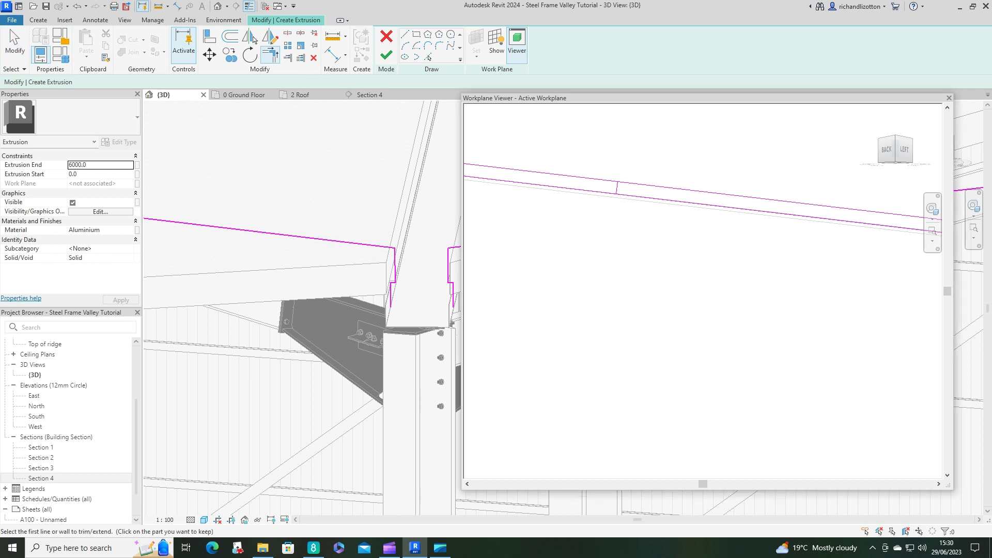
left_click(624, 187)
left_click(618, 191)
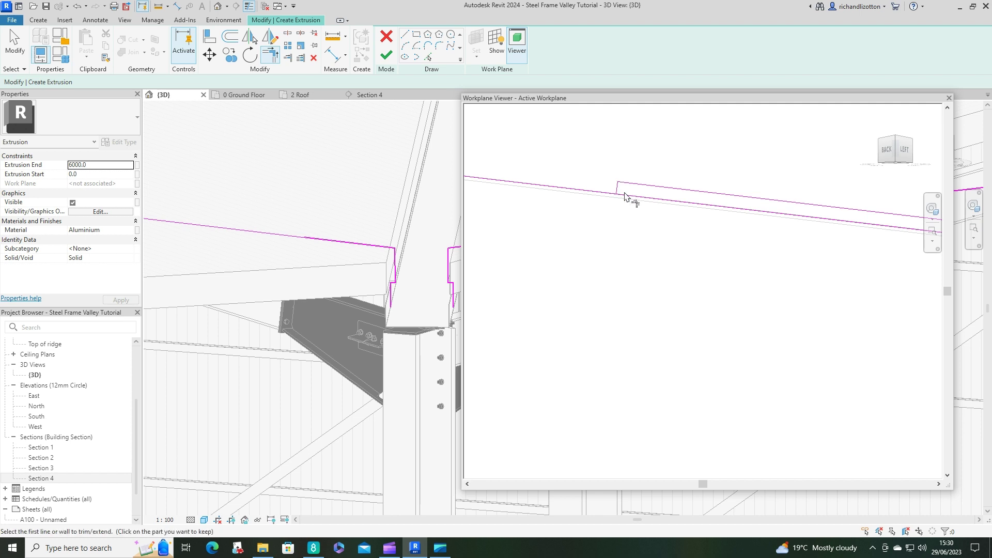
left_click(625, 195)
scroll(658, 250, "down", 3)
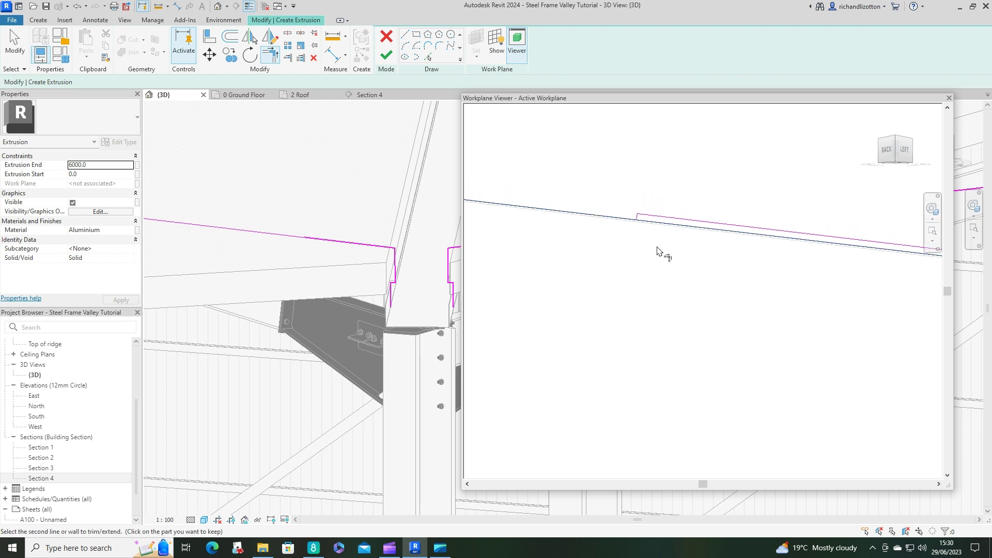
key("Escape")
key("Escape")
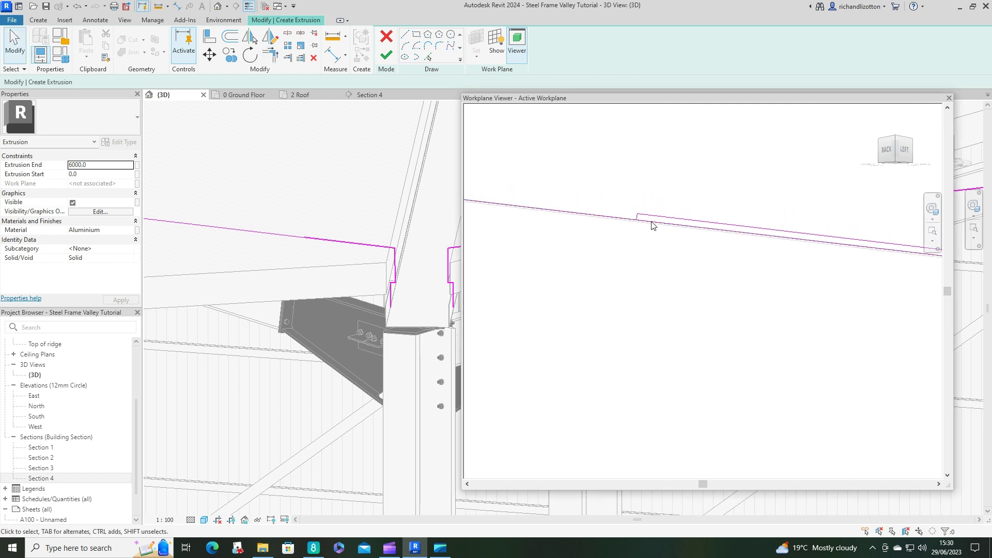
left_click(624, 220)
key("Delete")
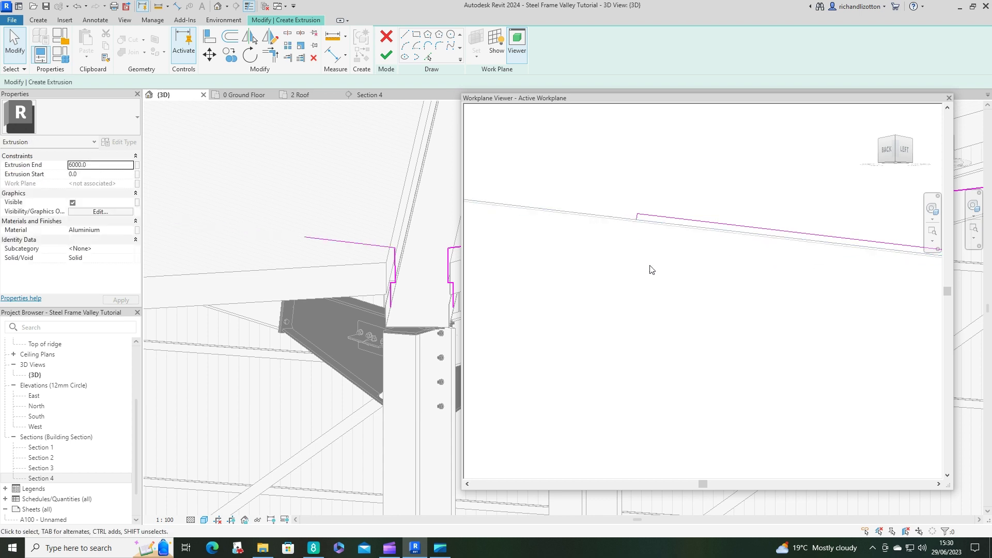
left_click(405, 35)
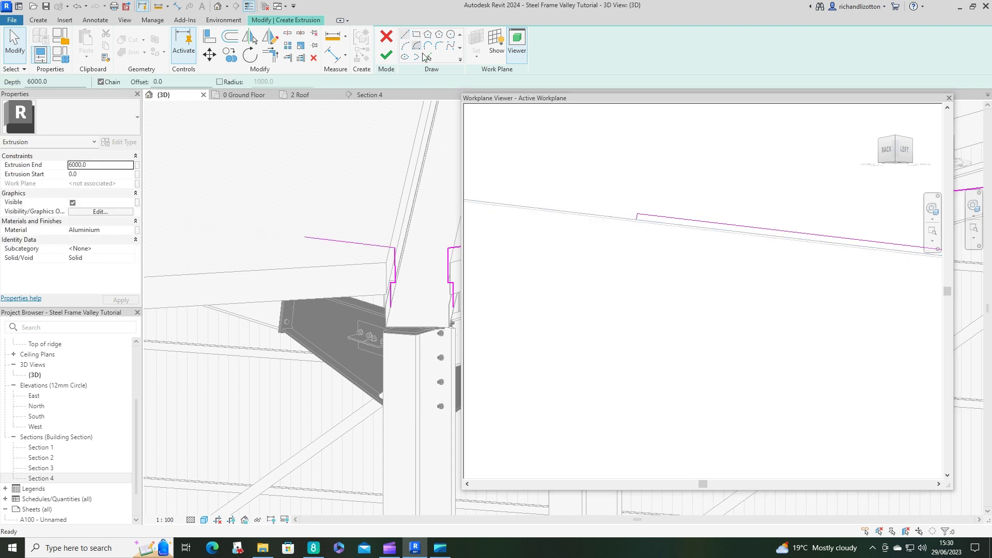
left_click(636, 219)
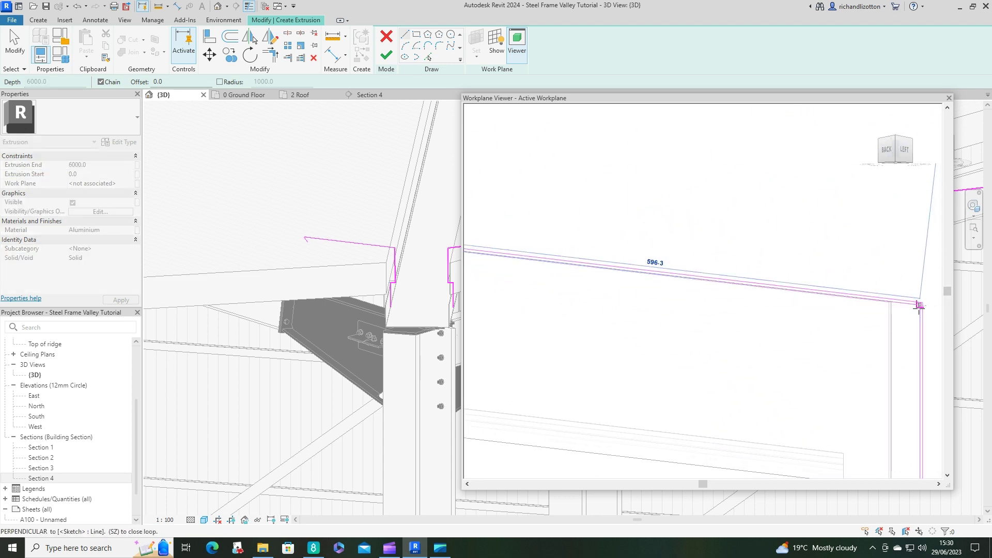
left_click(920, 305)
scroll(878, 336, "down", 5)
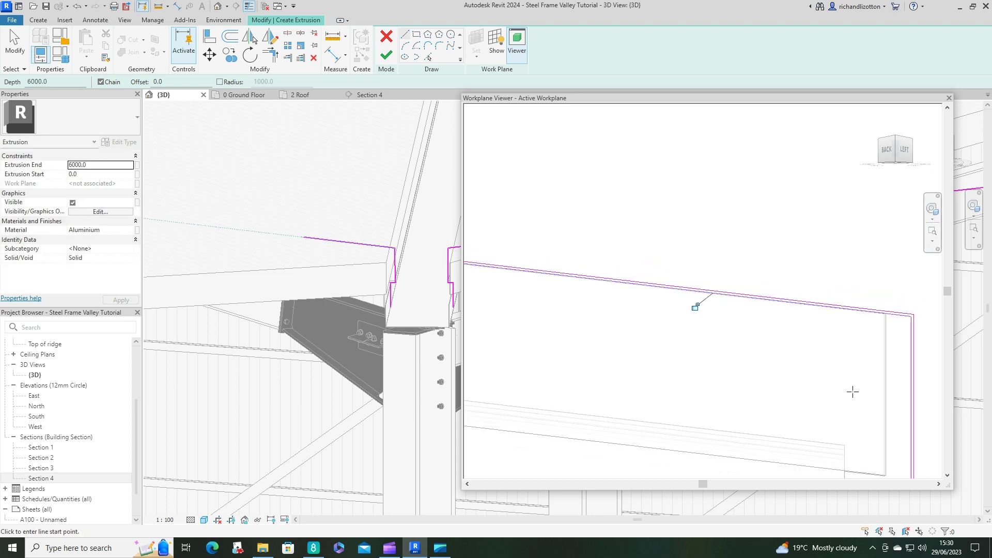
key("Escape")
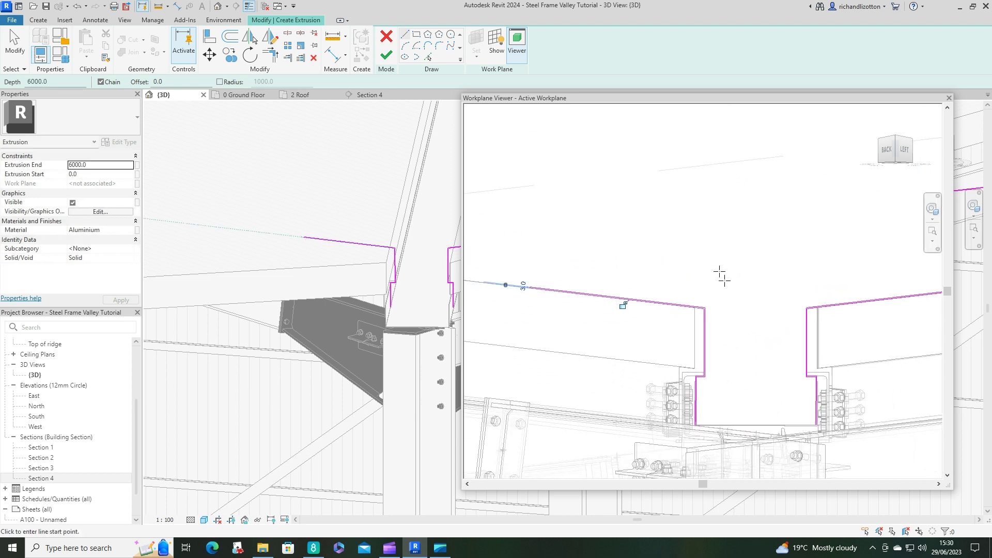
scroll(813, 425, "up", 4)
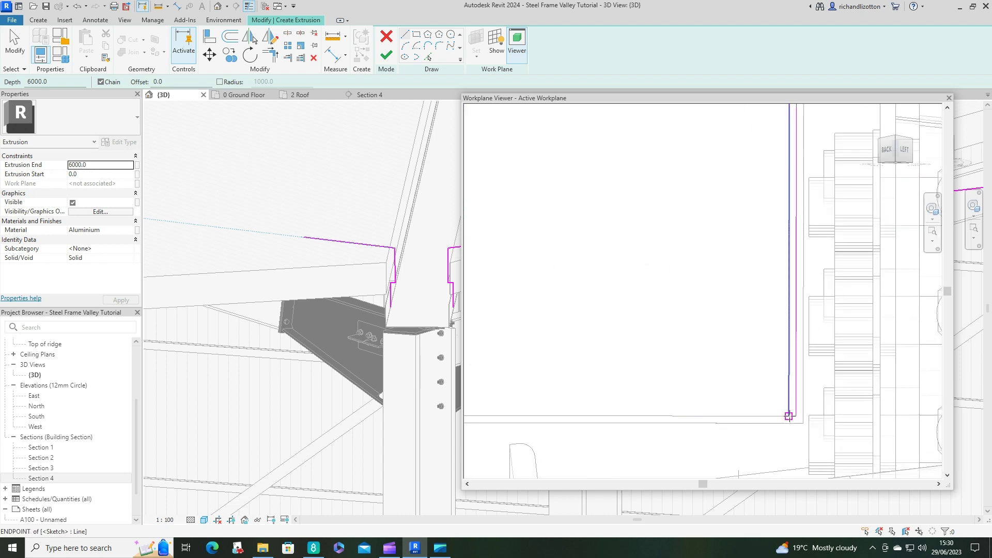
left_click(795, 416)
key("Escape")
scroll(774, 434, "down", 3)
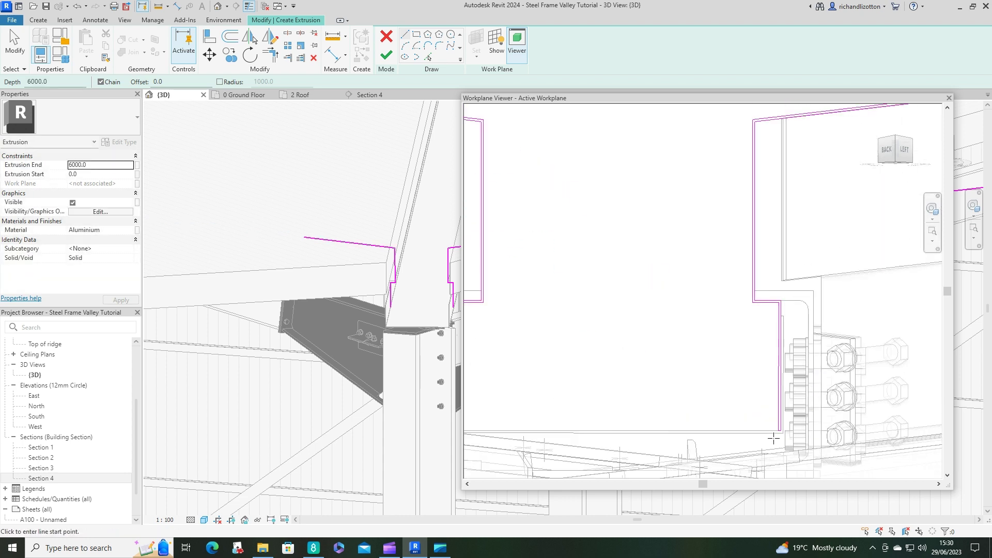
scroll(718, 375, "up", 2)
scroll(718, 375, "up", 2)
left_click(674, 402)
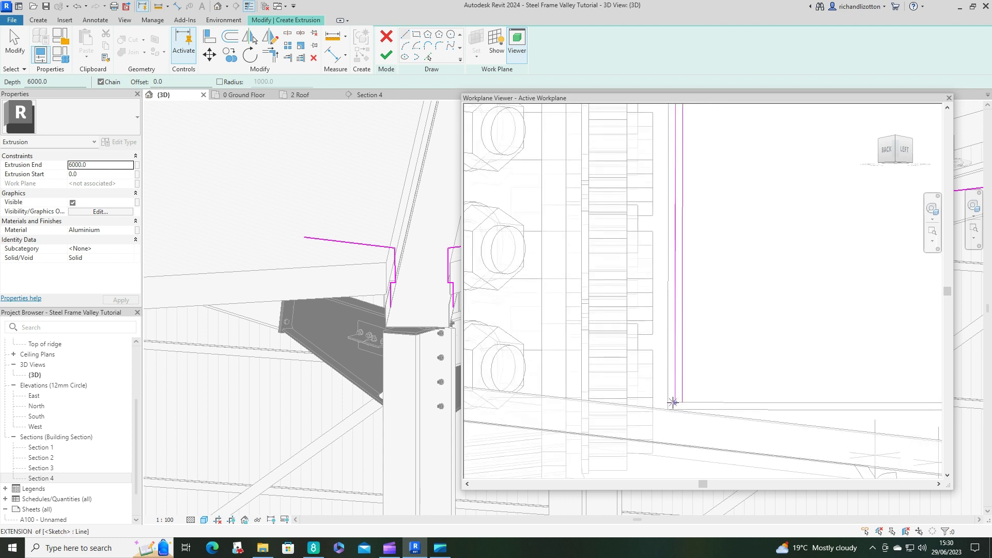
key("Escape")
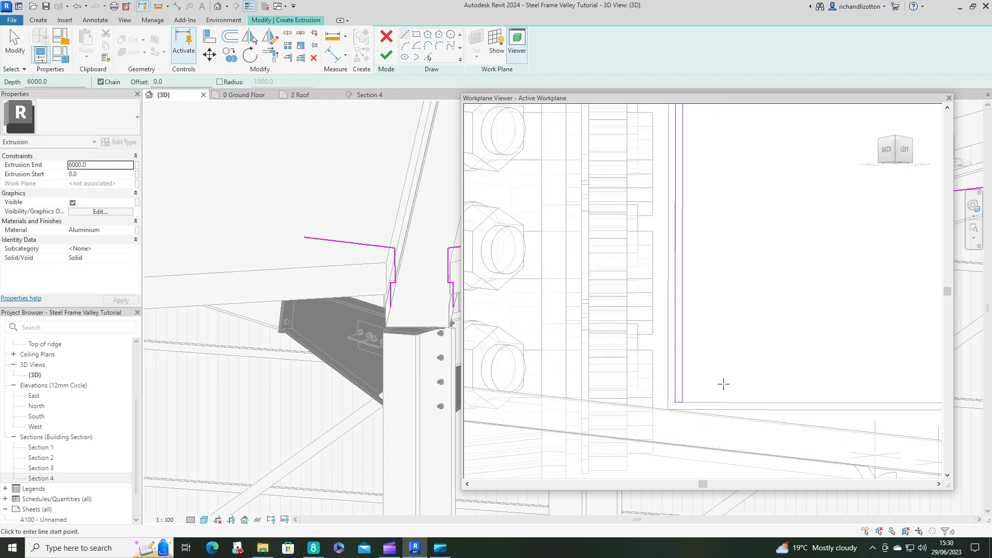
scroll(736, 366, "down", 3)
scroll(783, 339, "up", 2)
scroll(726, 368, "down", 2)
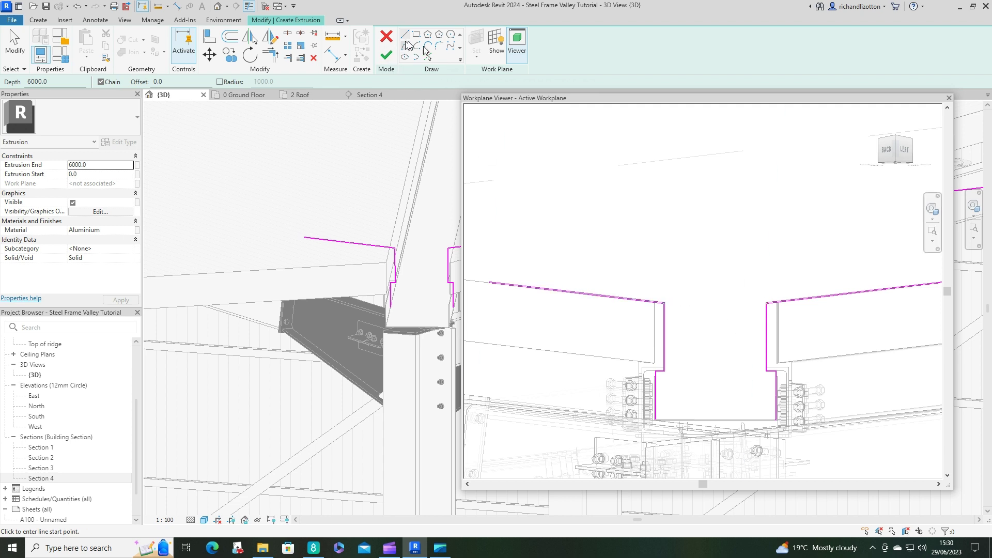
Mark 600 from the flange corner with a circle, draw the end line there, then delete the circle
left_click(427, 54)
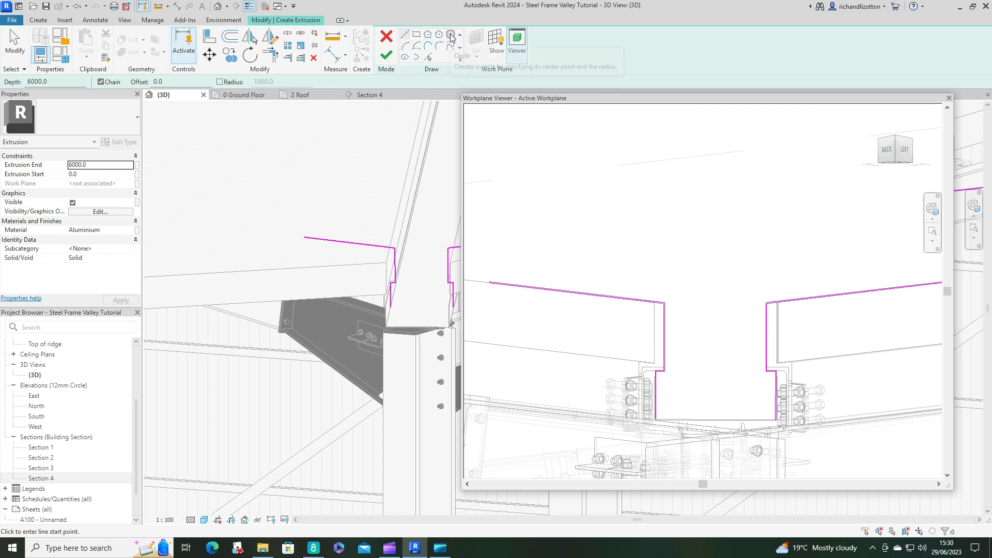
left_click(767, 303)
middle_click_drag(895, 278, 787, 288)
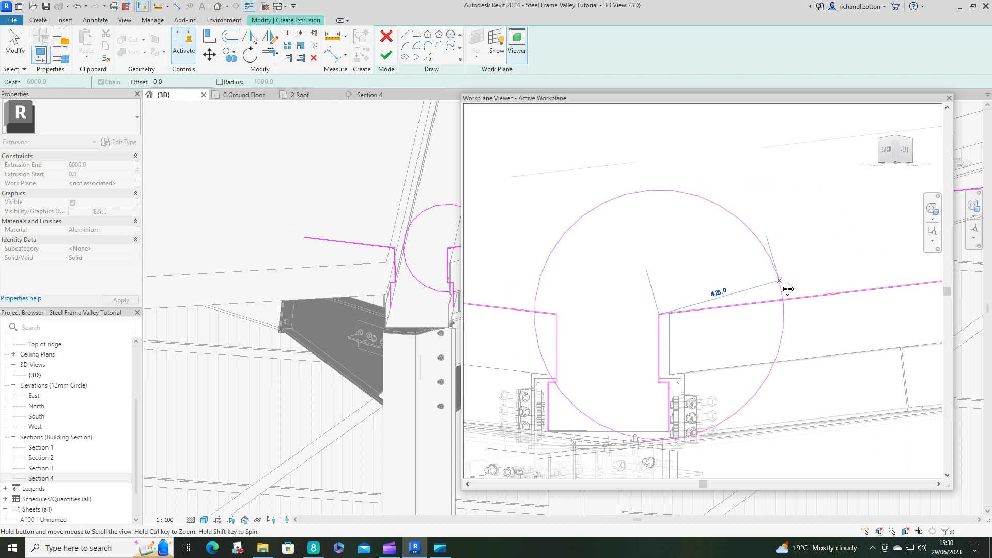
left_click(833, 283)
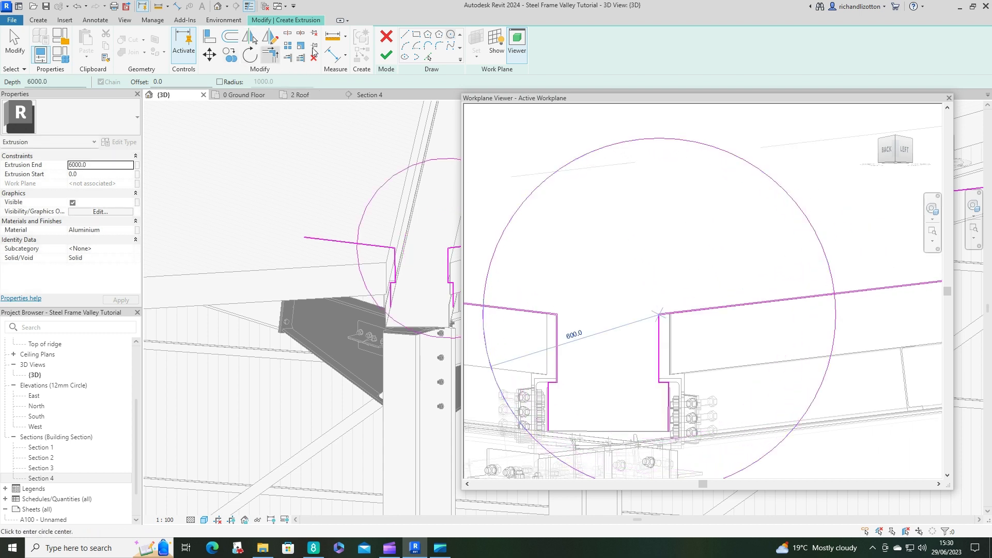
left_click(404, 34)
scroll(833, 298, "up", 5)
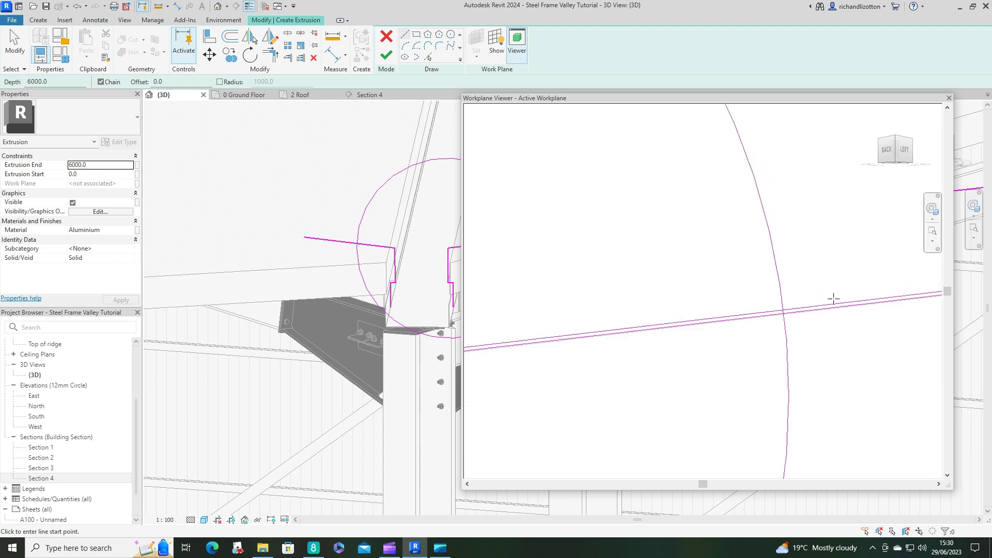
scroll(833, 298, "up", 4)
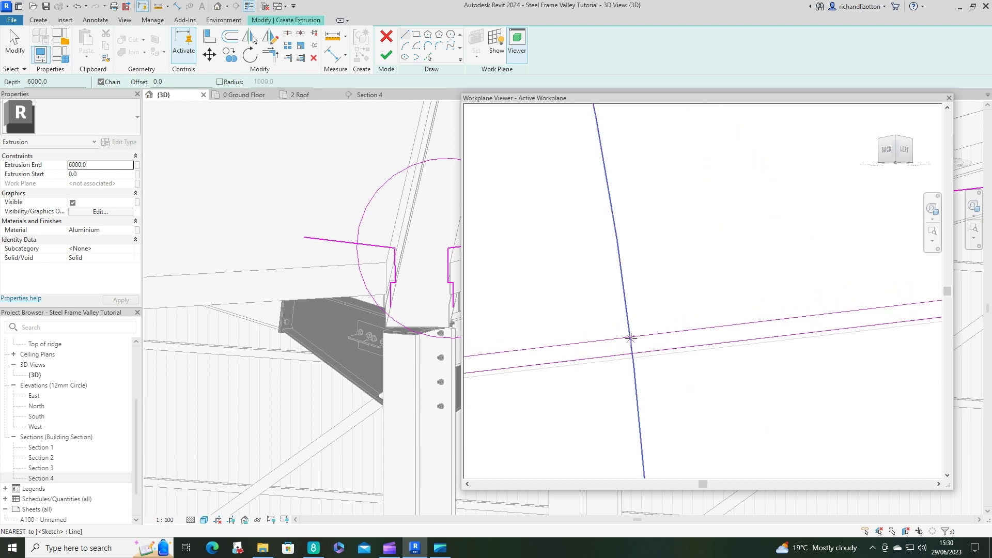
left_click(630, 337)
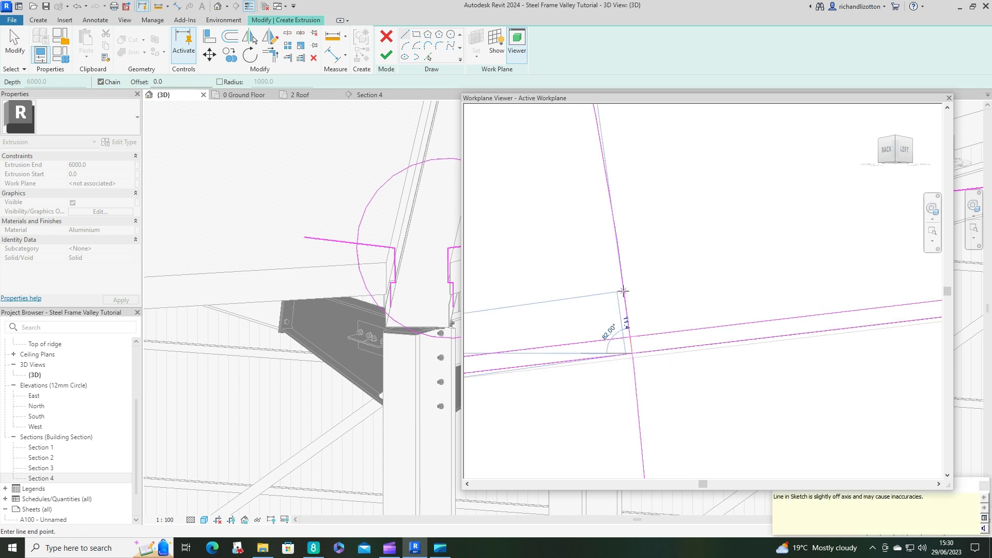
key("Escape")
key("Escape")
left_click(625, 297)
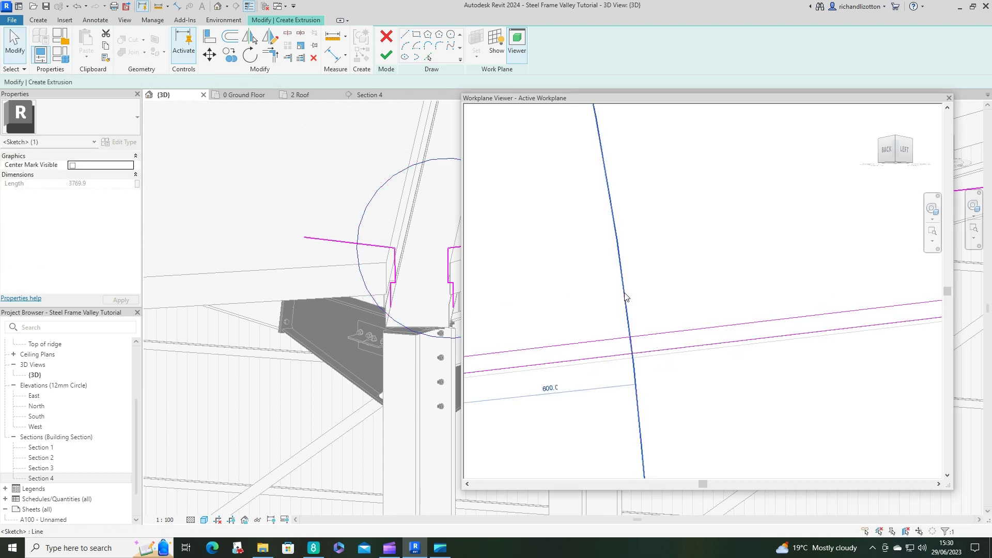
key("Delete")
Trim both flange lines to the short end line to close the profile
left_click(269, 53)
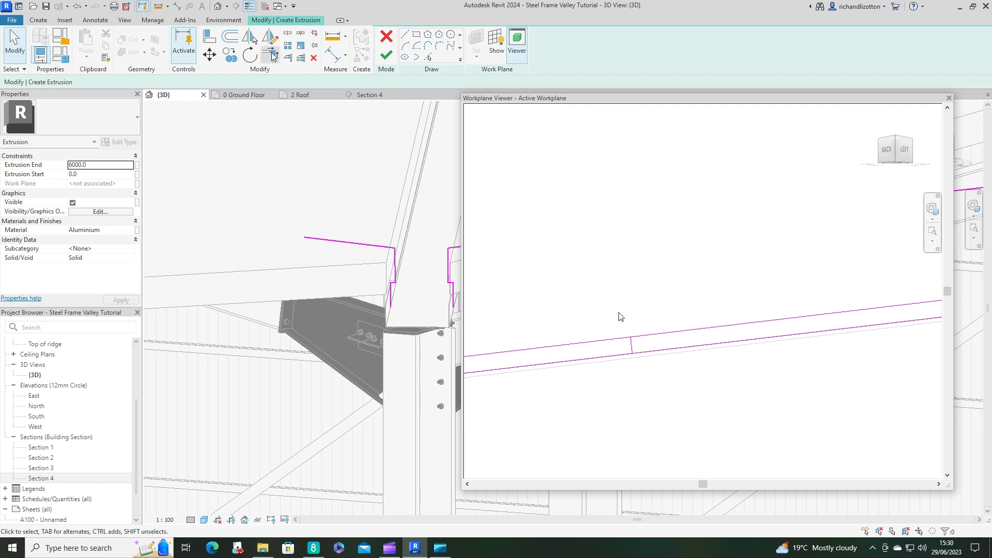
left_click(629, 353)
left_click(631, 345)
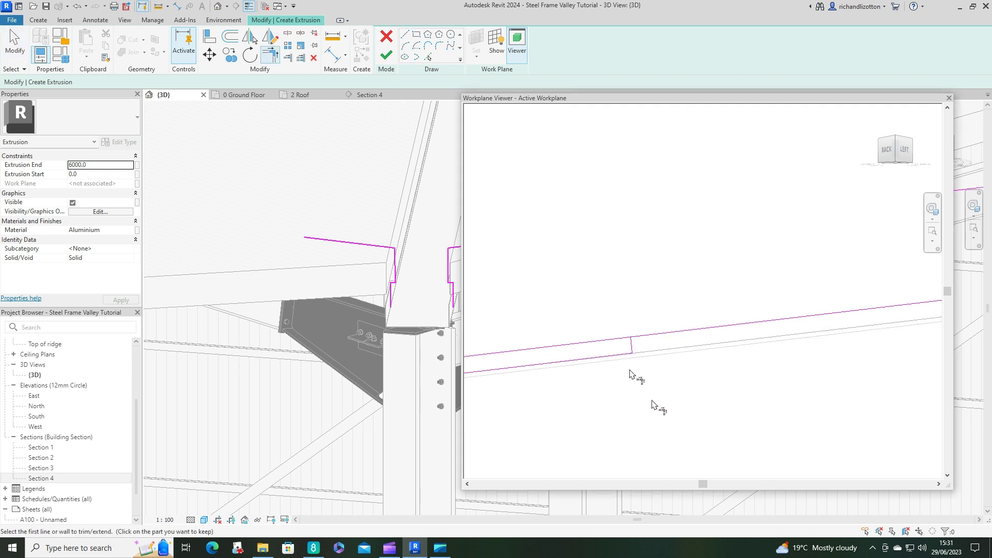
left_click(630, 345)
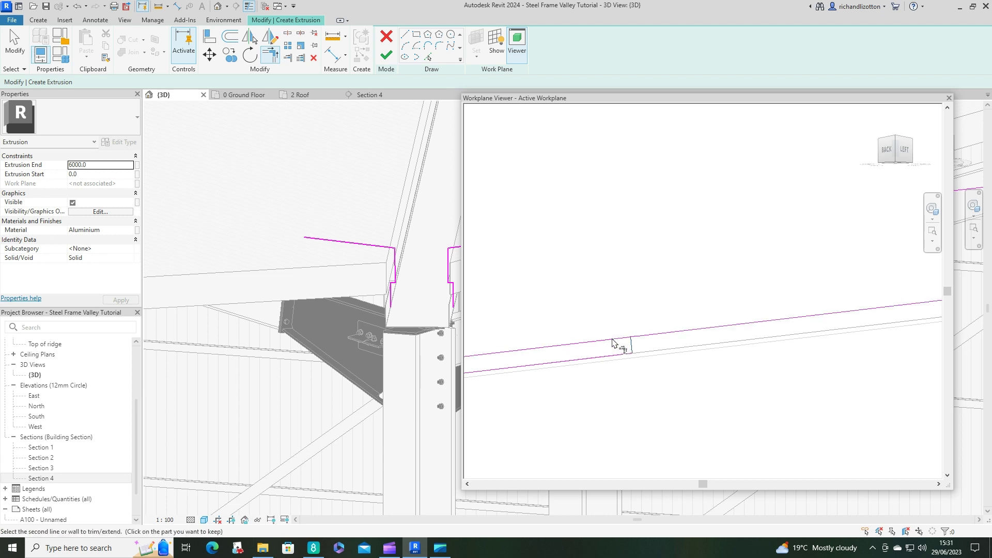
left_click(613, 341)
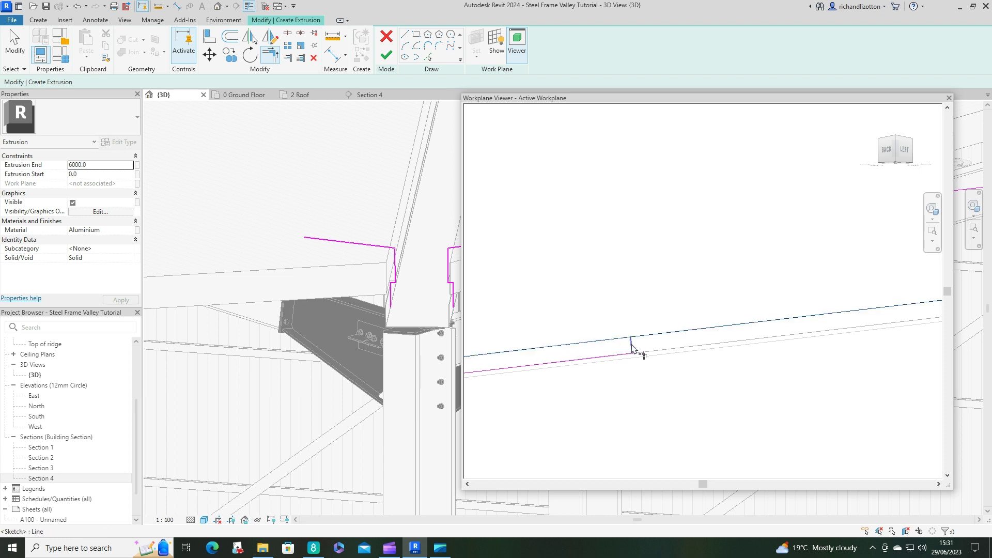
scroll(680, 399, "down", 3)
middle_click_drag(679, 398, 807, 192)
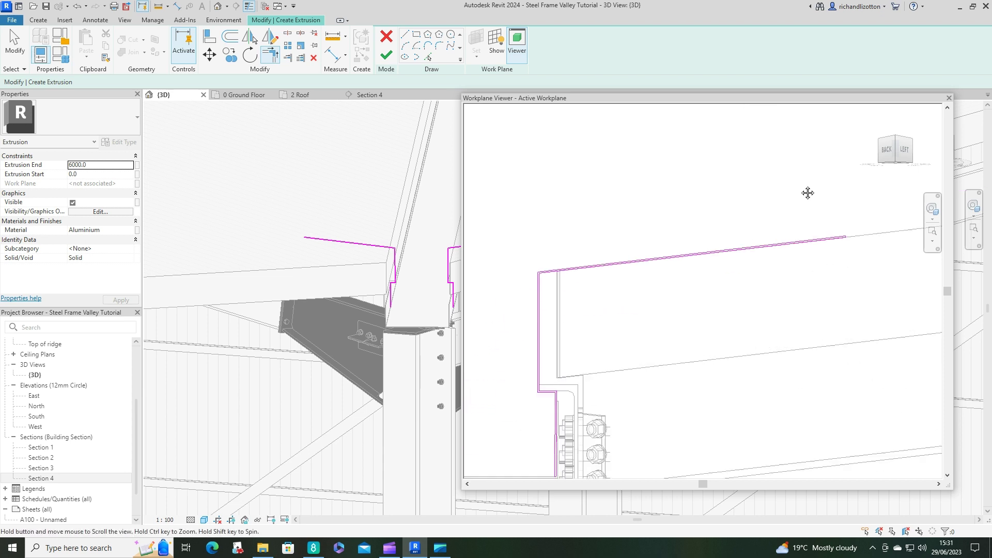
scroll(763, 221, "down", 5)
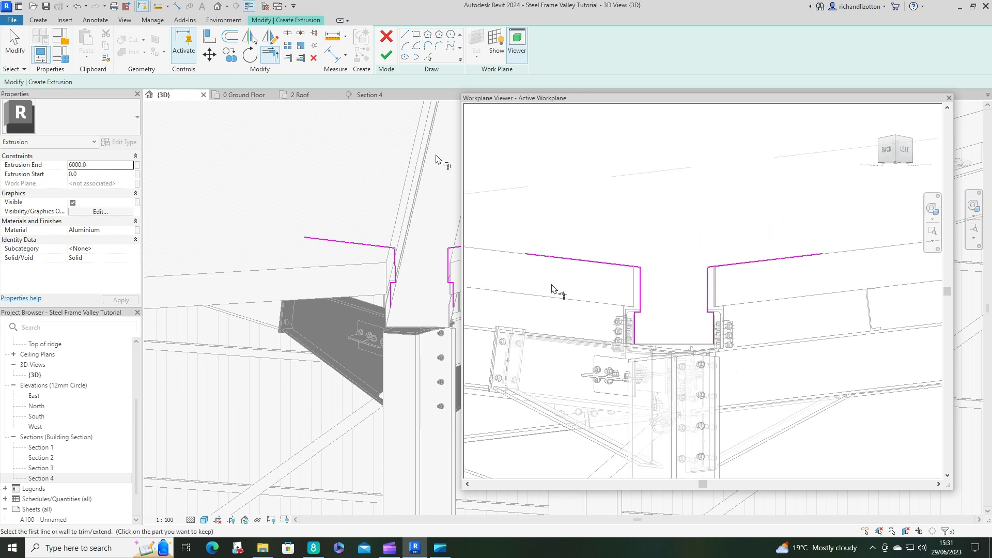
Set the Valley sides extrusion to run from -12000 to 500 and finish the sketch as an aluminium solid
left_click(81, 174)
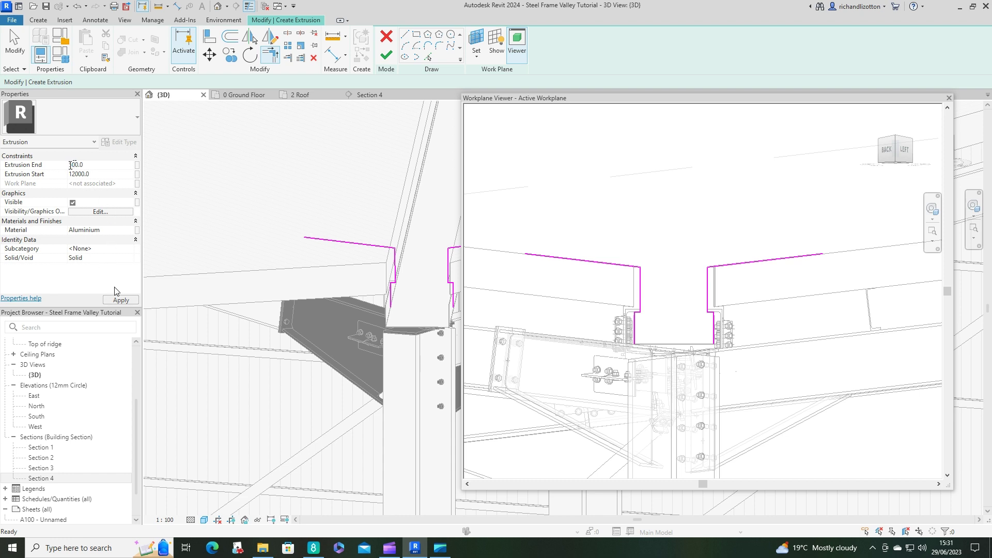
type("5")
left_click_drag(69, 164, 70, 165)
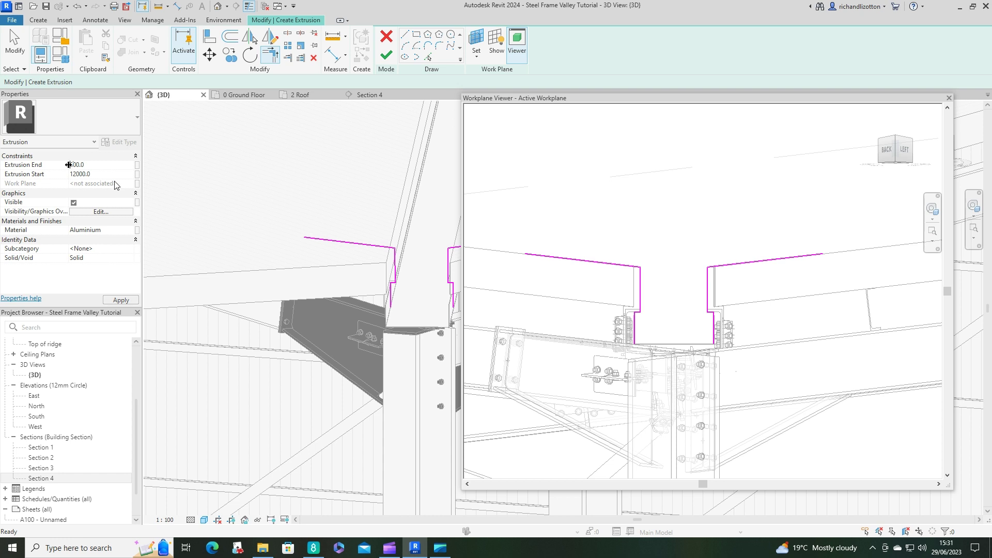
left_click(72, 174)
left_click(125, 301)
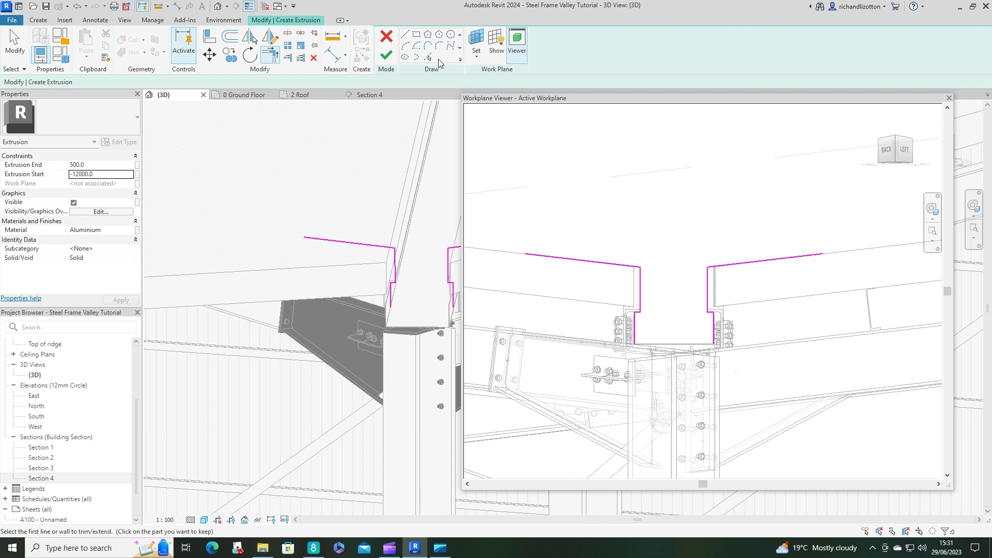
left_click(387, 56)
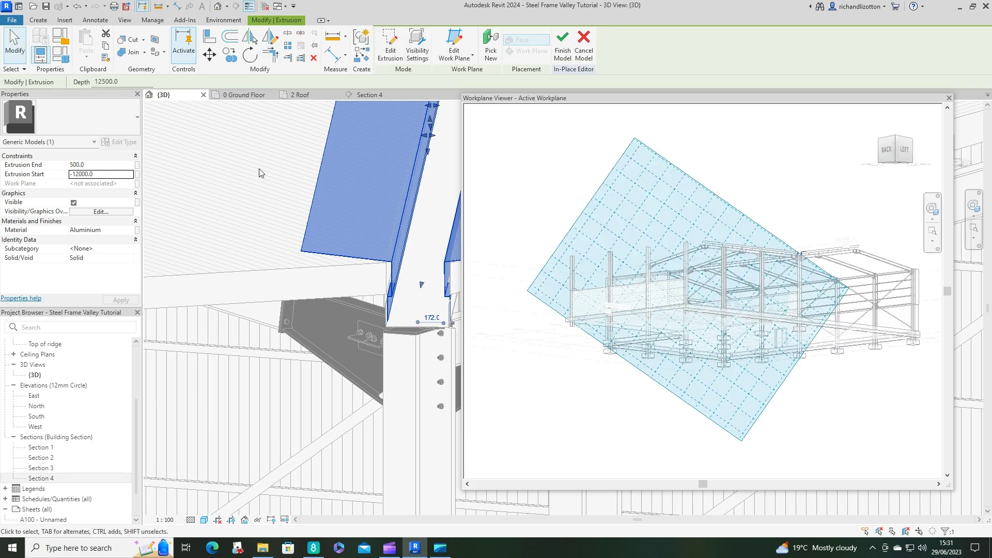
Close the Workplane Viewer and orbit to the 12500-deep flashing along the valley rafter
left_click(948, 98)
scroll(714, 325, "down", 10)
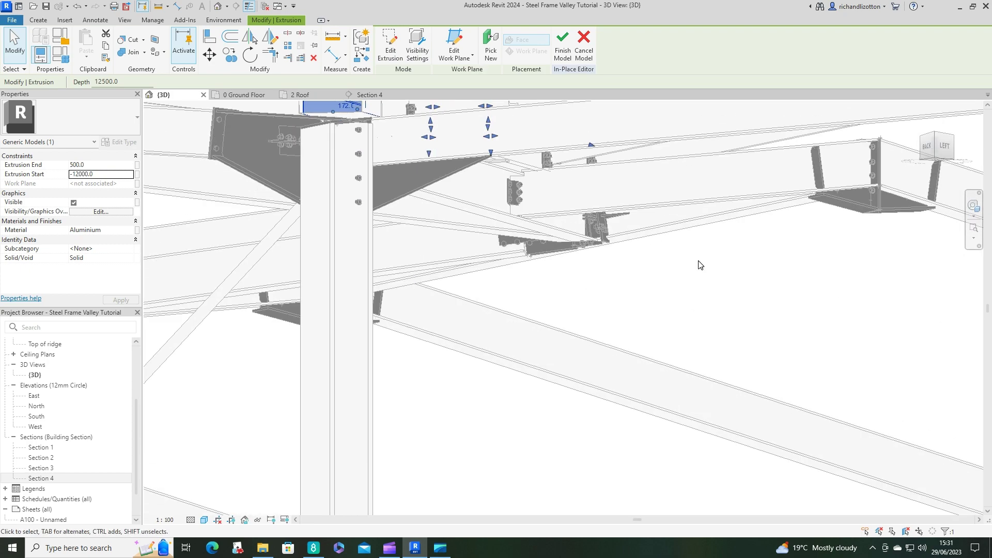
middle_click_drag(682, 225, 606, 404, "shift")
scroll(473, 374, "up", 3)
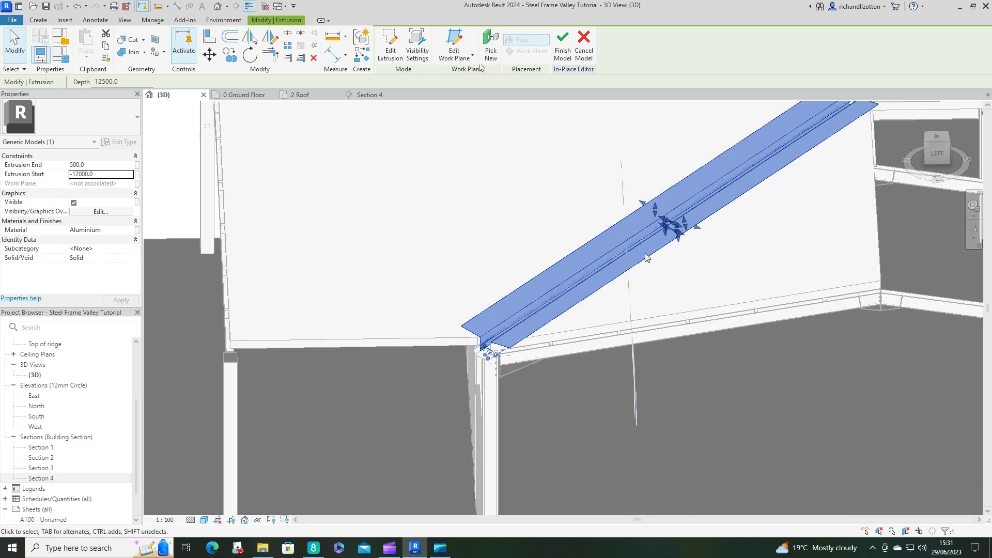
scroll(524, 314, "up", 2)
scroll(525, 314, "up", 1)
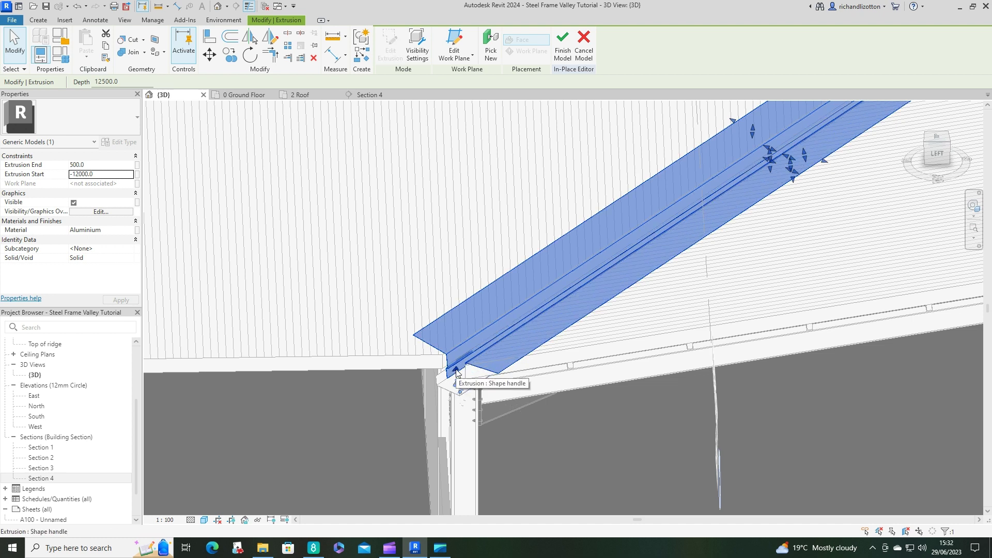
Drag the flashing's lower end along the valley so it stops at the roof edge
left_click_drag(456, 371, 467, 421)
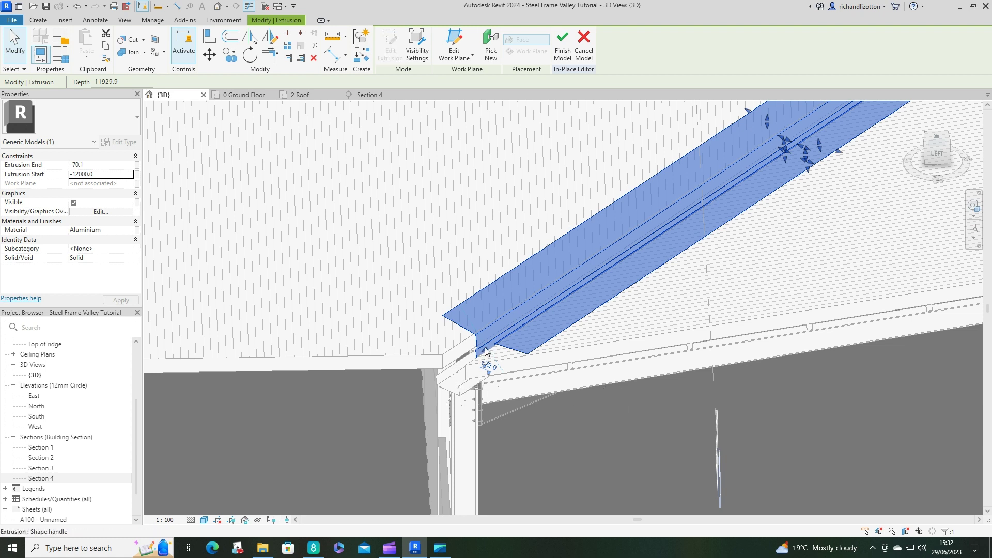
left_click_drag(486, 351, 448, 384)
mouse_move(485, 420)
middle_mouse_down("shift")
mouse_move(626, 414)
mouse_move(523, 440)
middle_mouse_up("shift")
left_click_drag(408, 378, 431, 368)
Pull back the upper end so the flashing spans -11602.9 to -111.1, then check and deselect
scroll(620, 372, "down", 4)
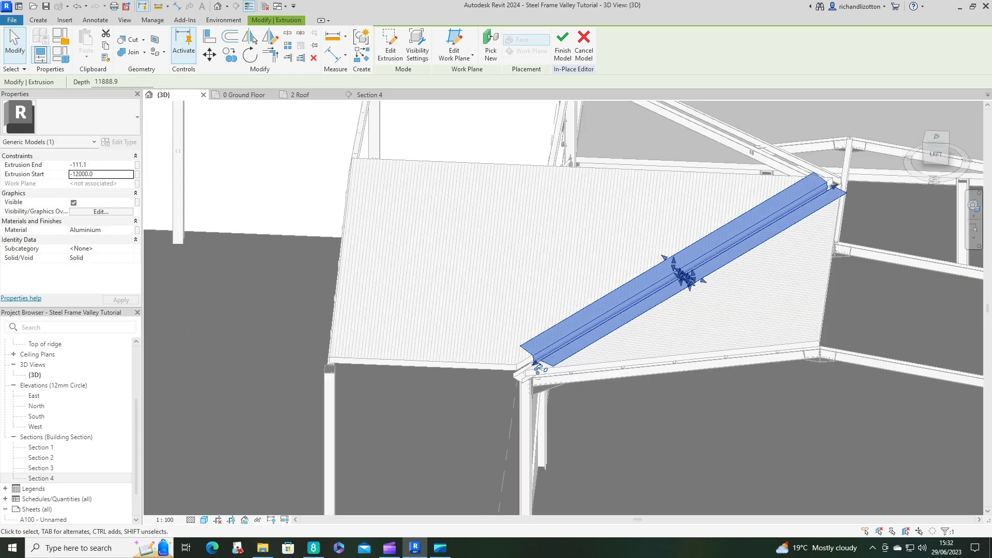
left_click_drag(825, 196, 815, 201)
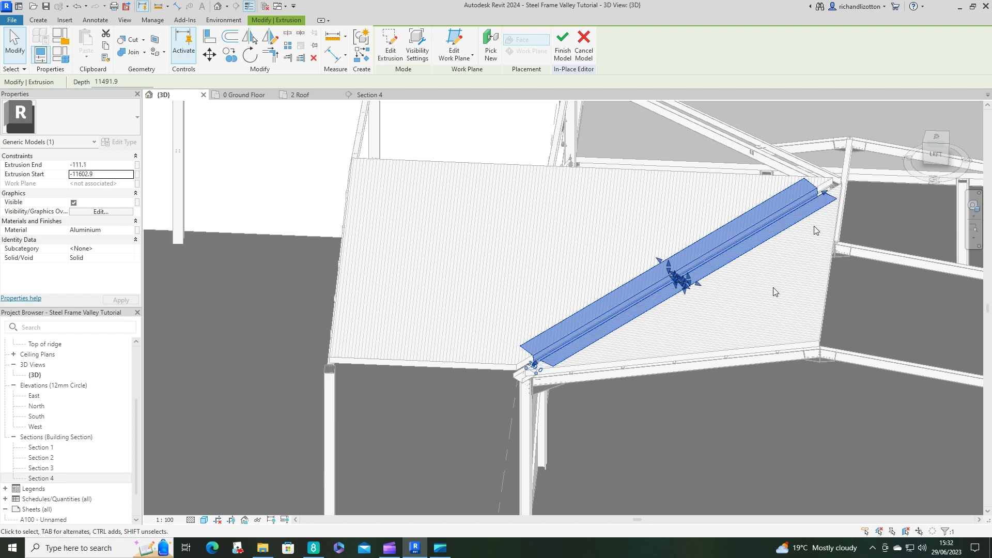
middle_click_drag(814, 225, 819, 286, "shift")
key("Escape")
mouse_move(719, 331)
middle_mouse_down("shift")
mouse_move(785, 286)
mouse_move(733, 268)
mouse_move(736, 329)
middle_mouse_up("shift")
scroll(736, 329, "up", 3)
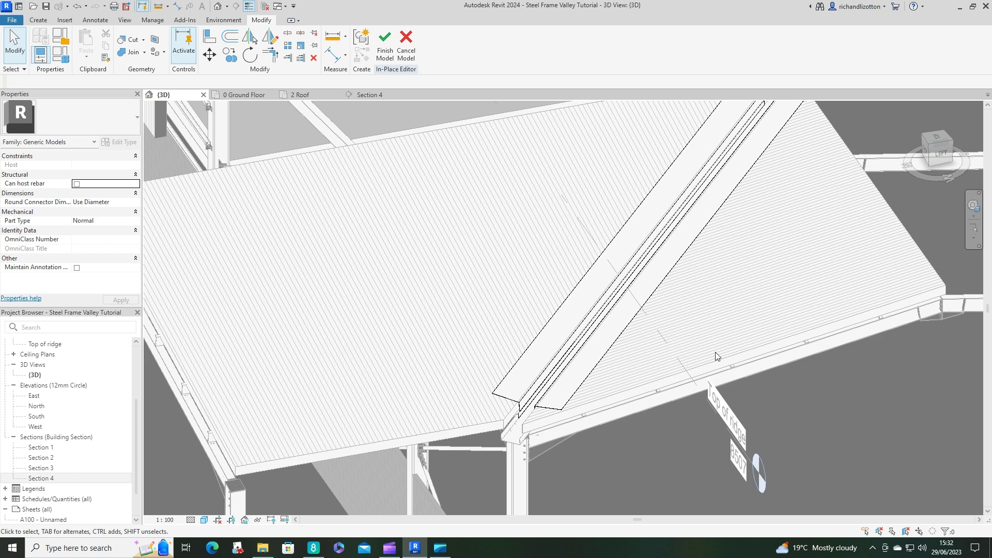
scroll(672, 314, "down", 4)
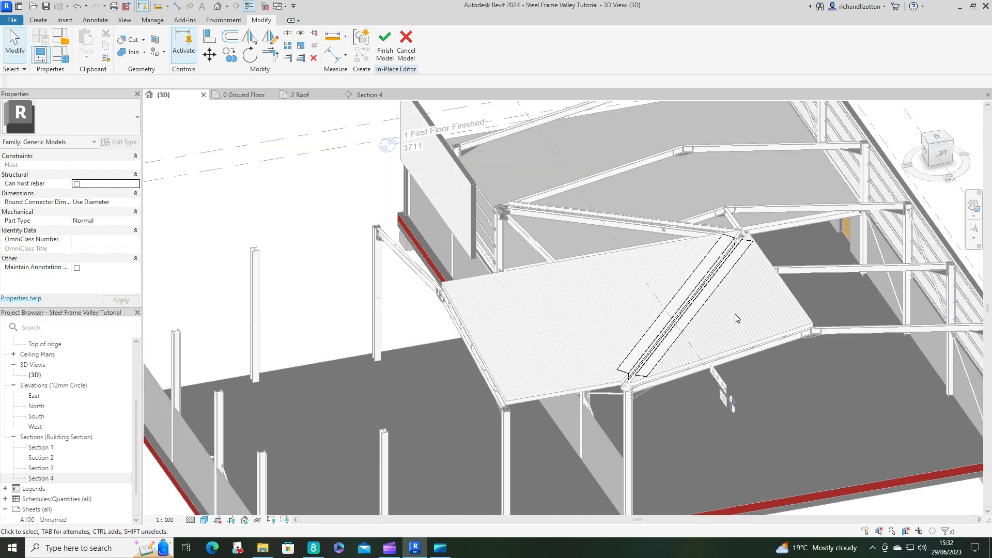
middle_click_drag(795, 396, 754, 407, "shift")
middle_click_drag(769, 413, 764, 406, "shift")
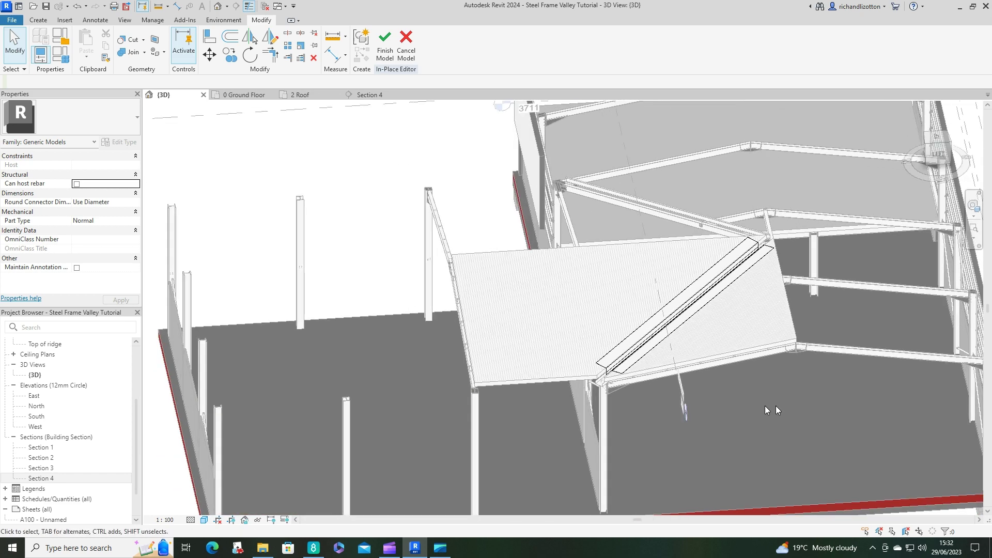